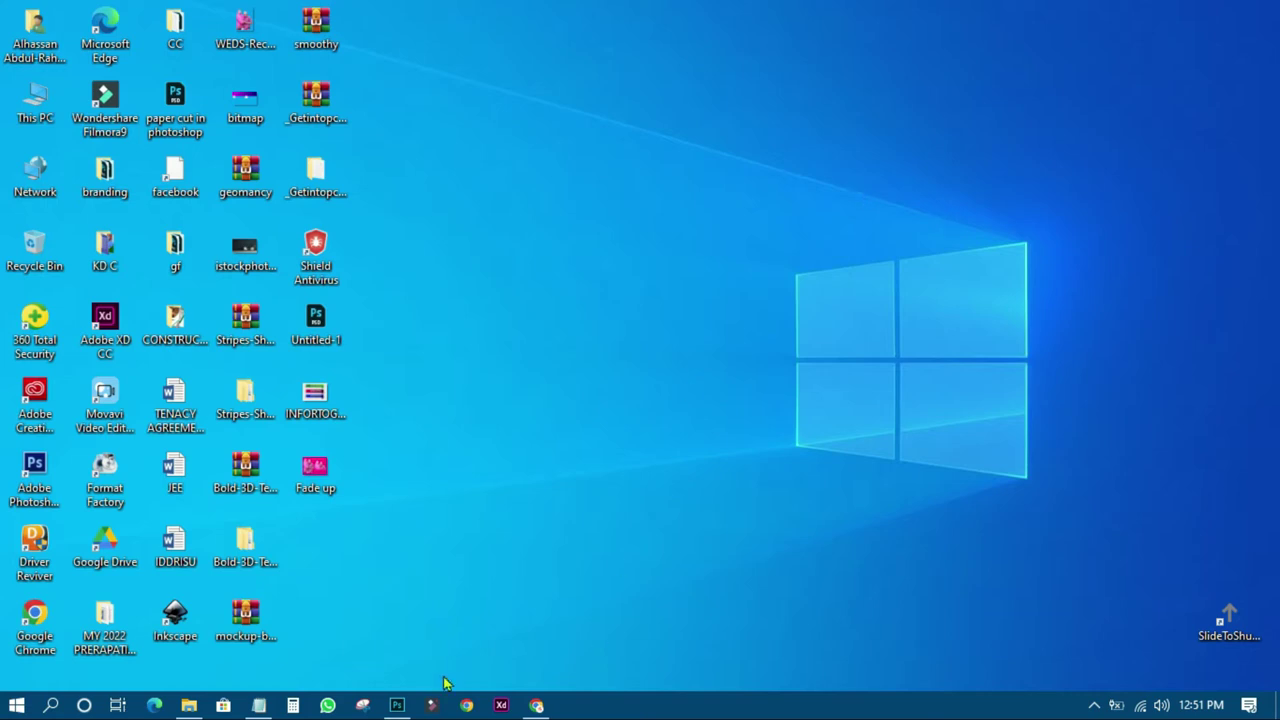
- Restore the Photoshop window from the taskbar, showing DARK QUEEN BANNER.psd
left_click(397, 705)
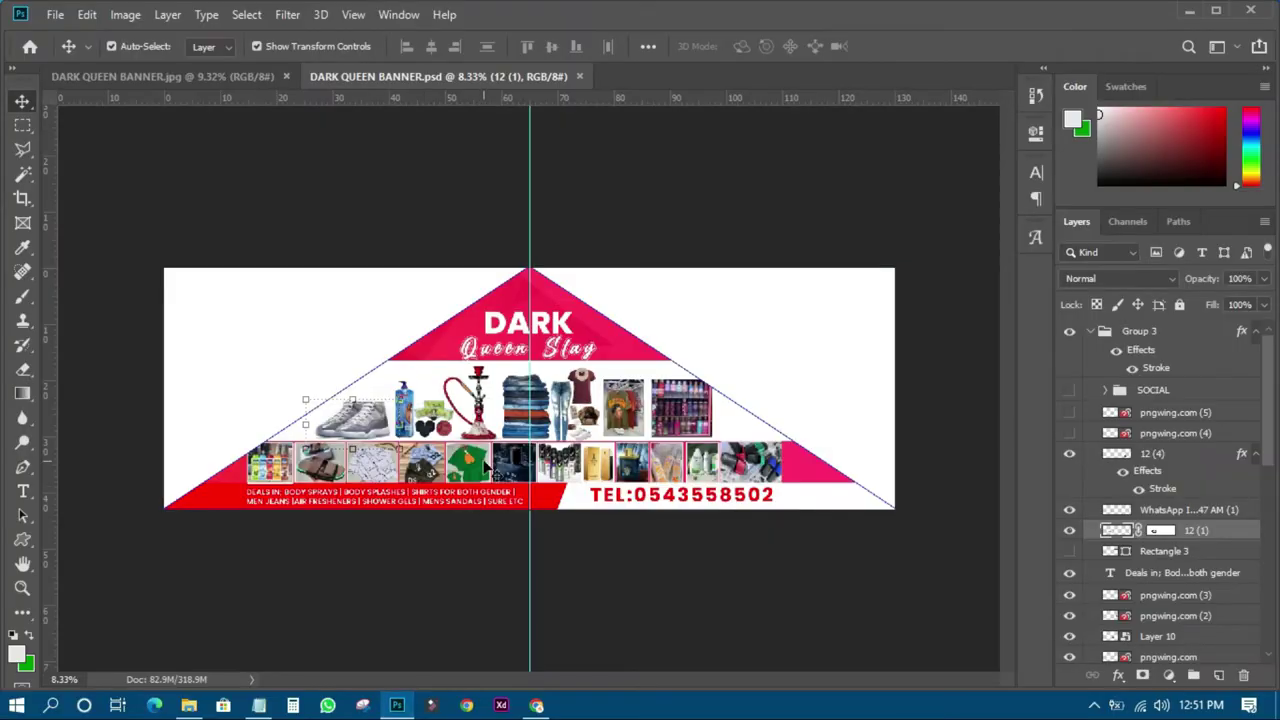
- Deselect the active layer and zoom in on the triangle's lower-left corner by the deals text
scroll(555, 345, "up", 2)
scroll(555, 345, "down", 2)
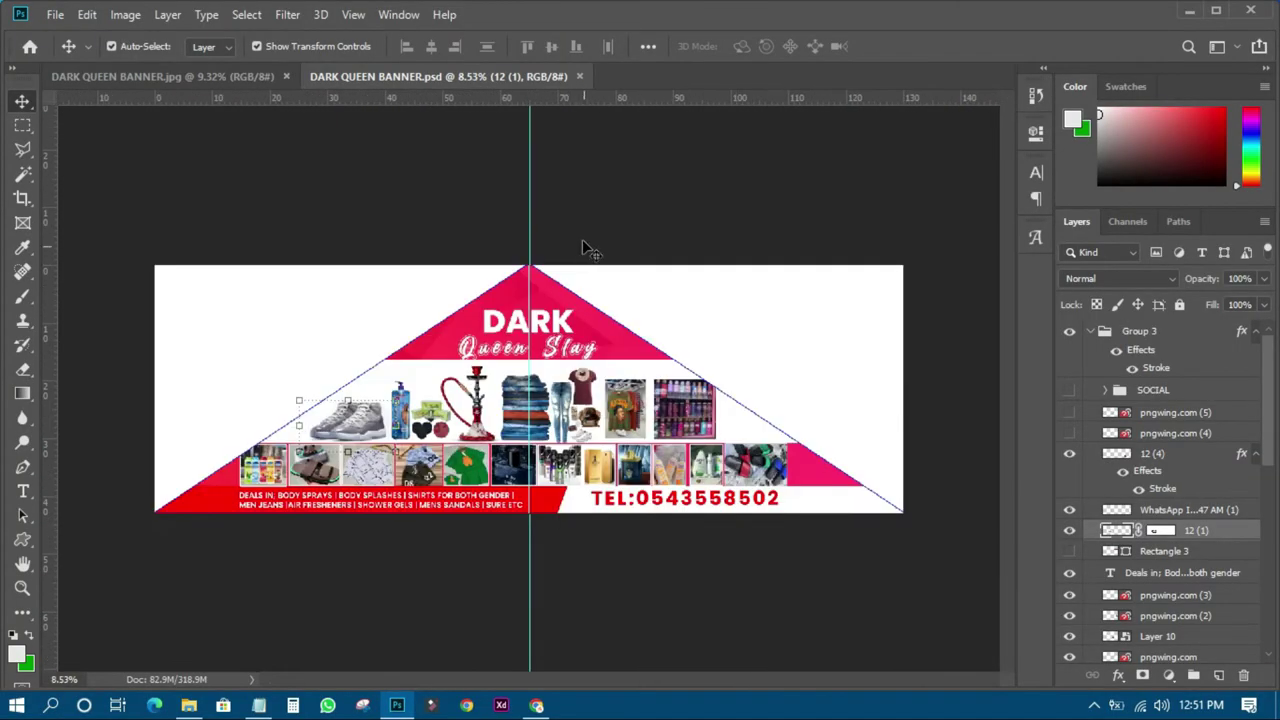
left_click(586, 243)
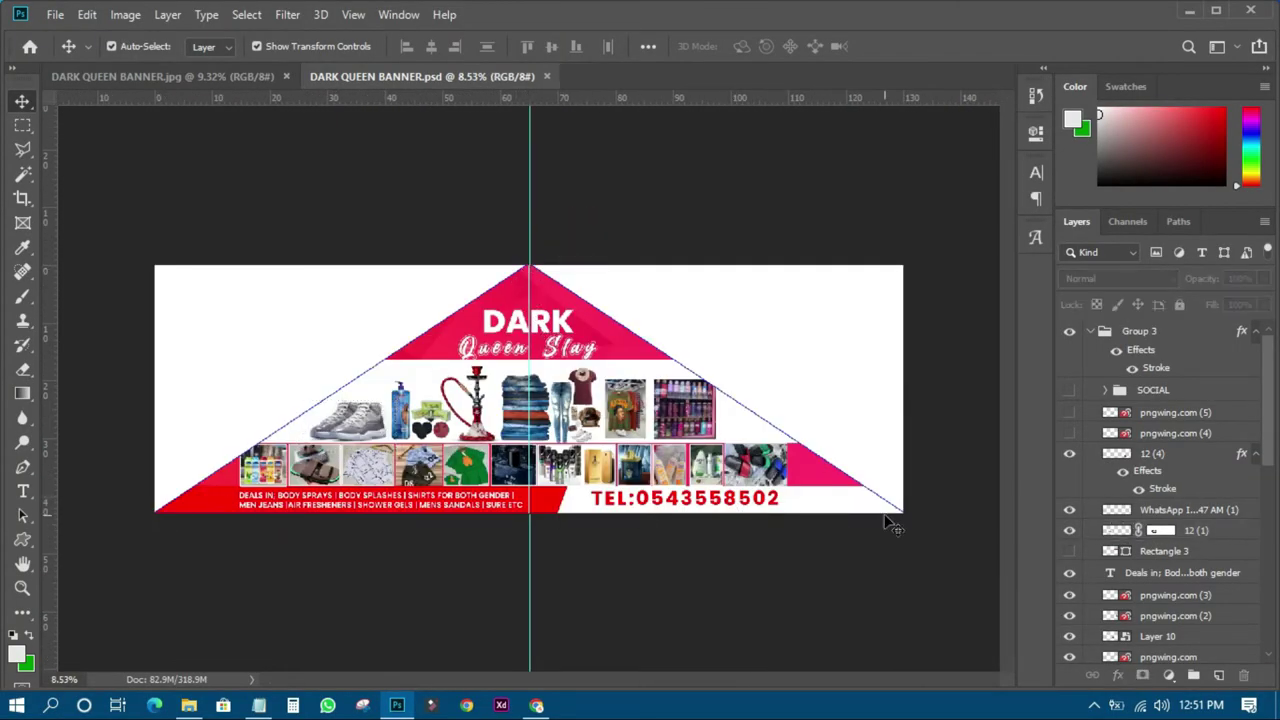
scroll(662, 452, "up", 1)
scroll(657, 452, "up", 1)
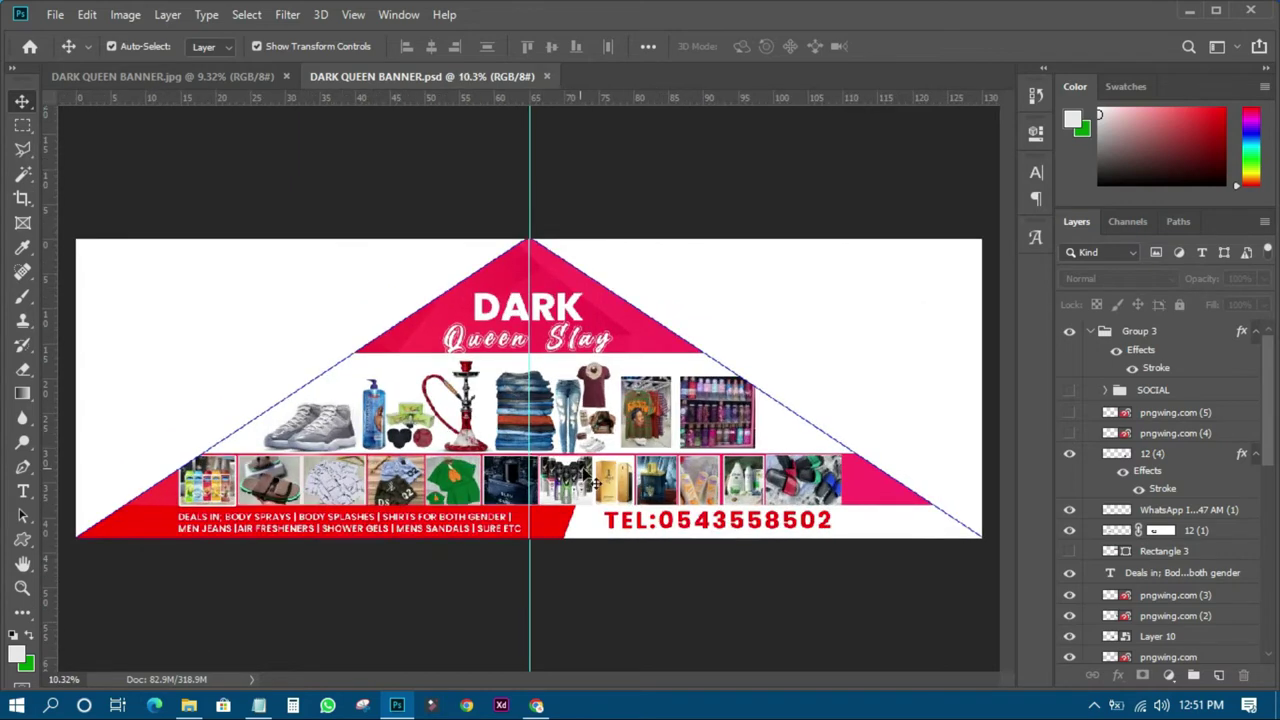
scroll(590, 480, "down", 2)
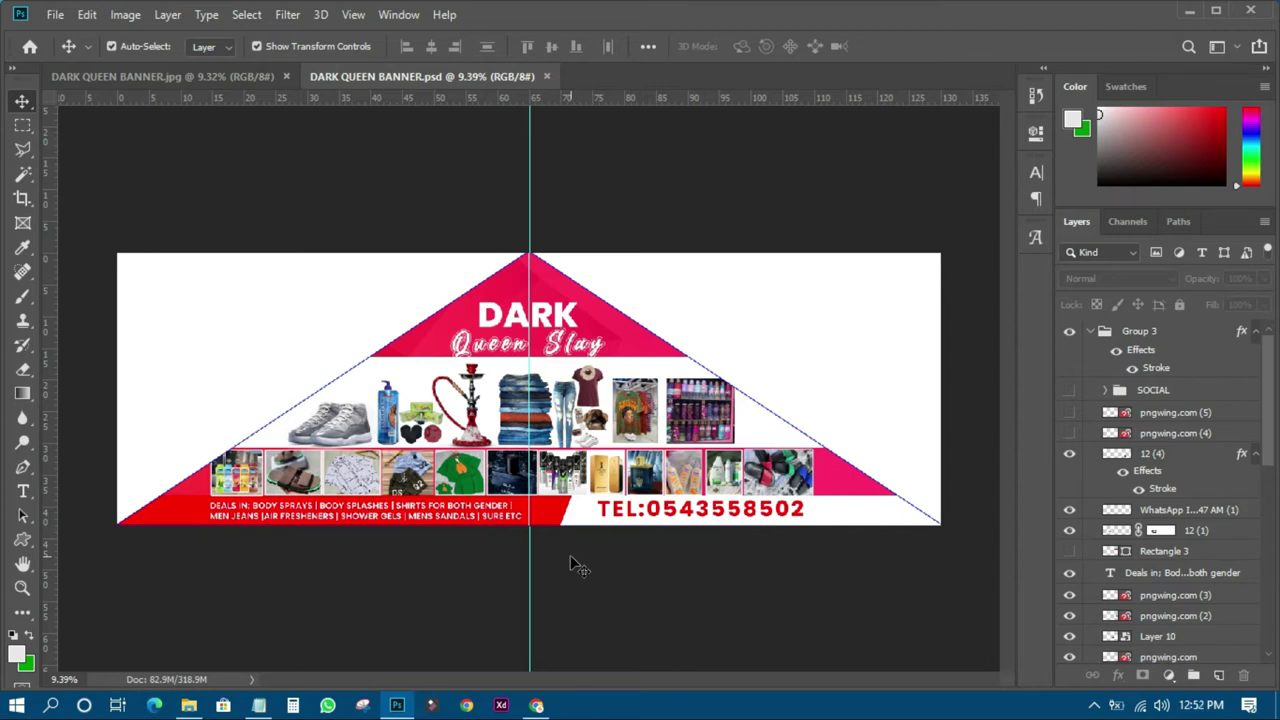
scroll(157, 466, "up", 2)
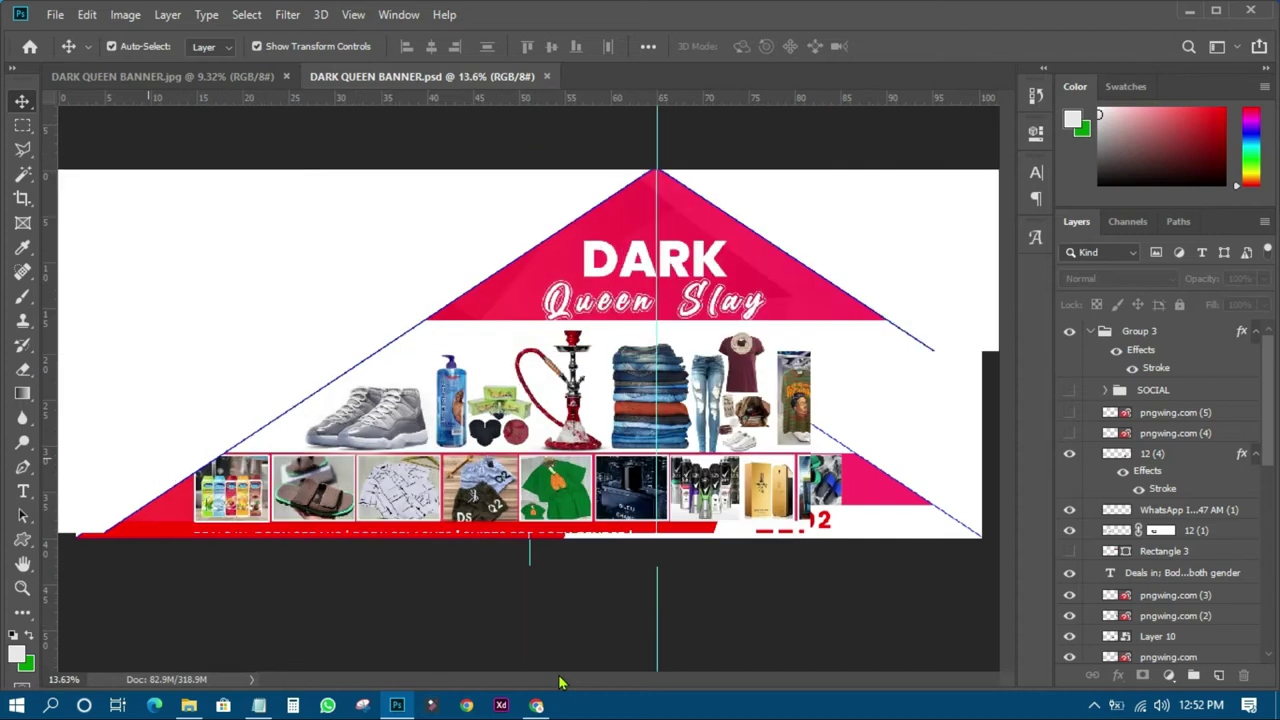
scroll(580, 634, "up", 1)
left_click_drag(575, 679, 483, 681)
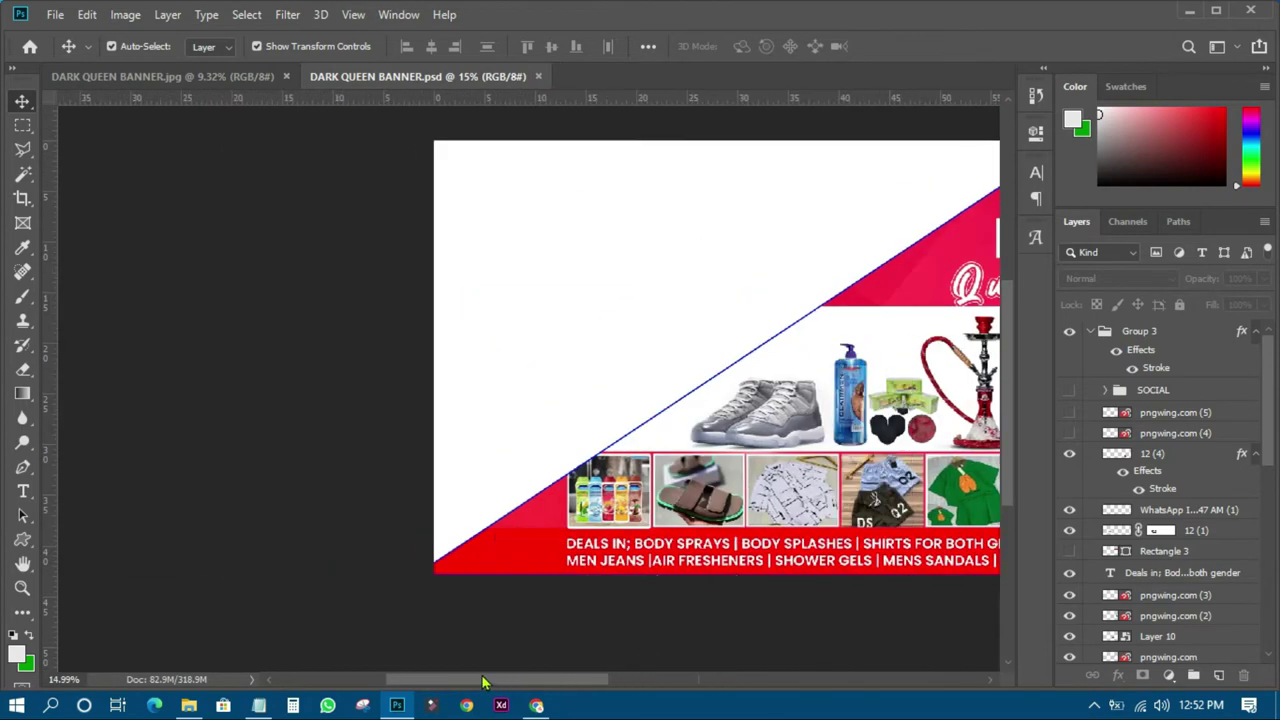
scroll(463, 594, "up", 5)
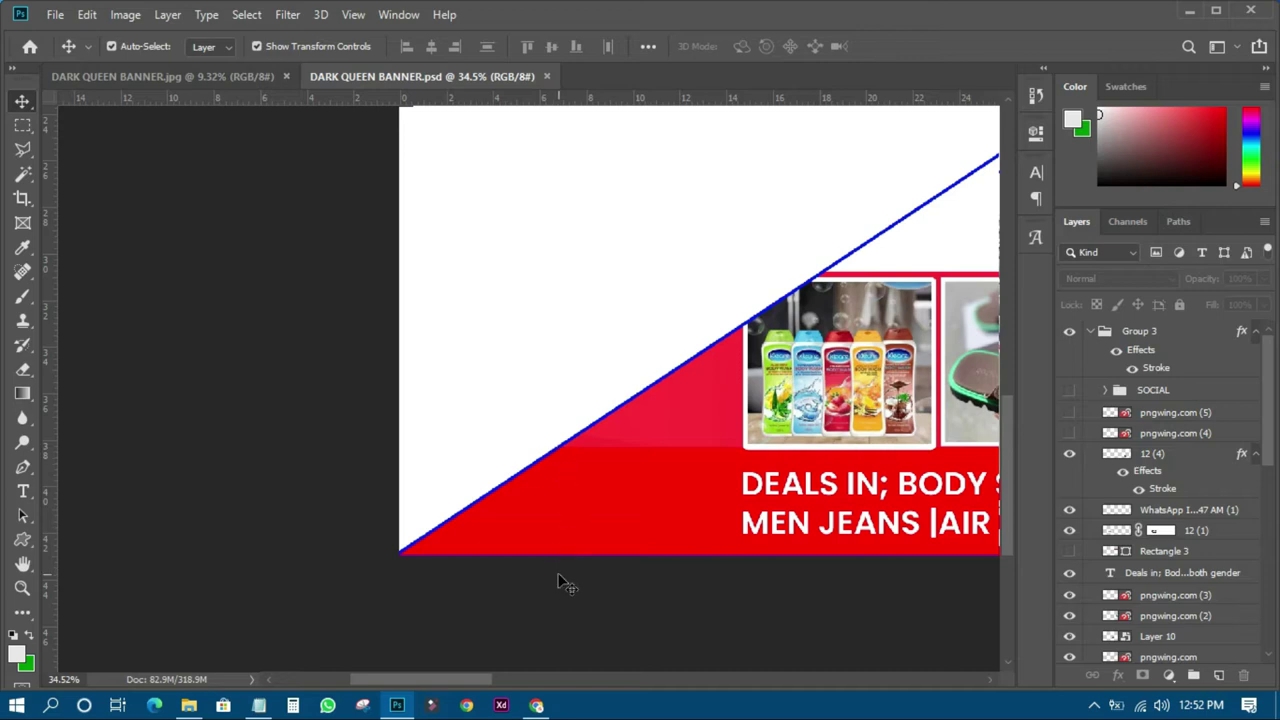
- Draw a thin vertical rectangle from the triangle's diagonal down to the banner's bottom edge
left_click(35, 542)
left_click(94, 536)
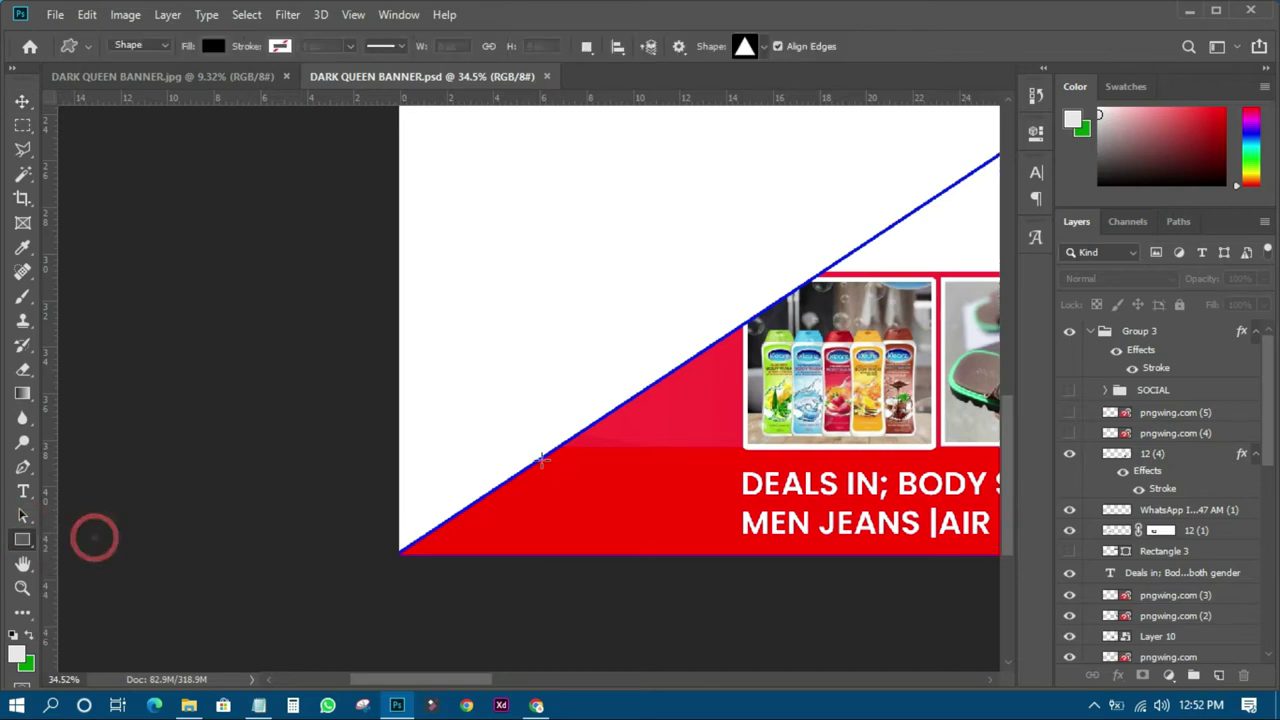
left_click_drag(558, 445, 558, 567)
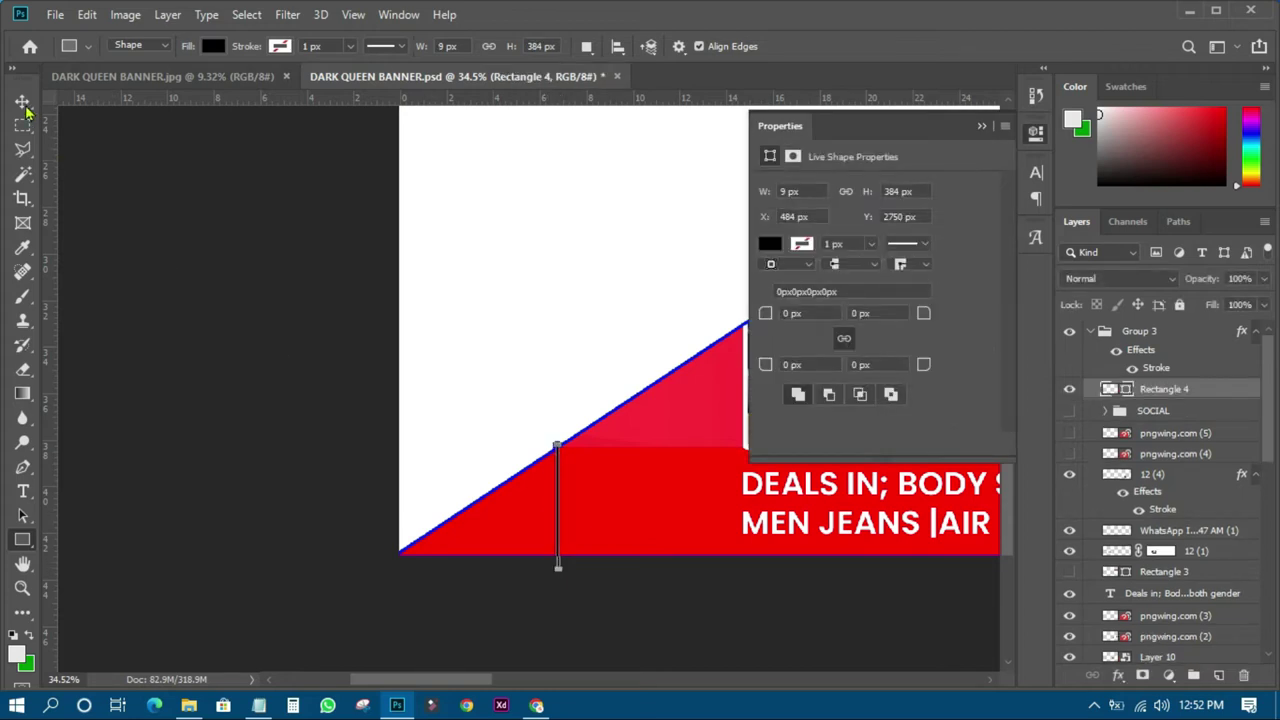
- Widen the black bar with Free Transform to 52 × 384 px and close the Properties panel
key("v")
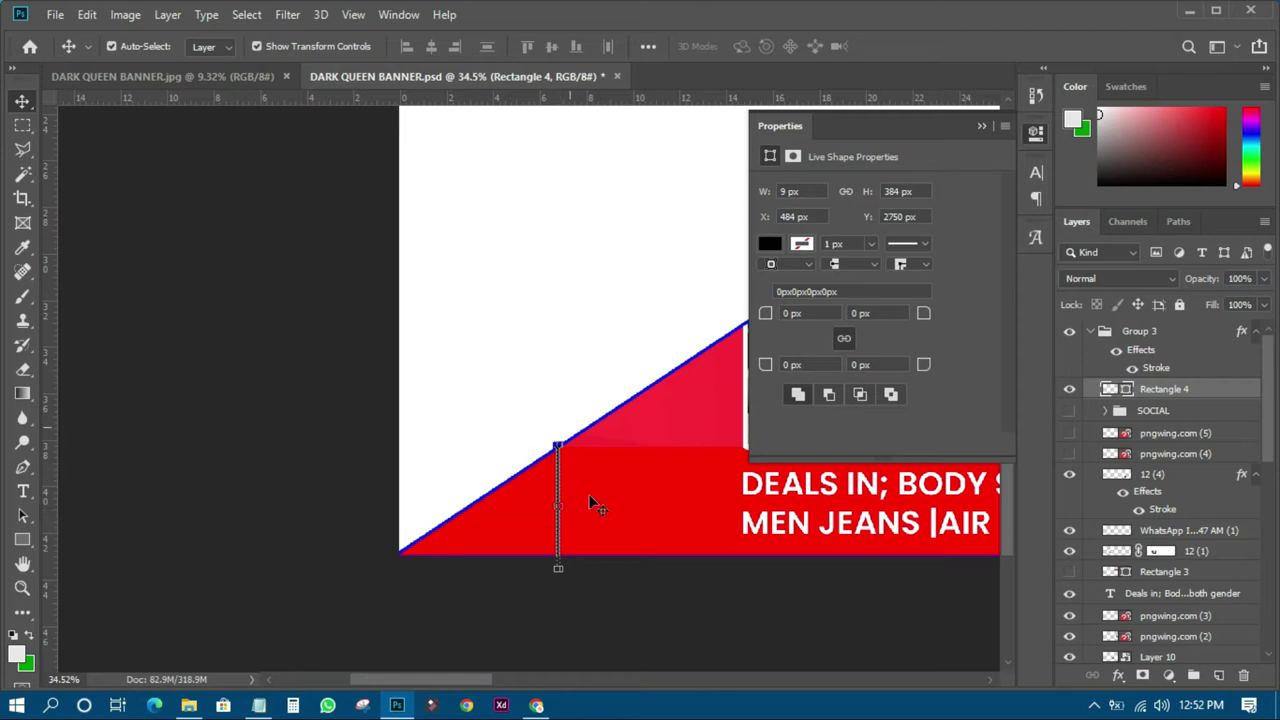
key("ctrl+t")
left_click_drag(553, 506, 541, 506)
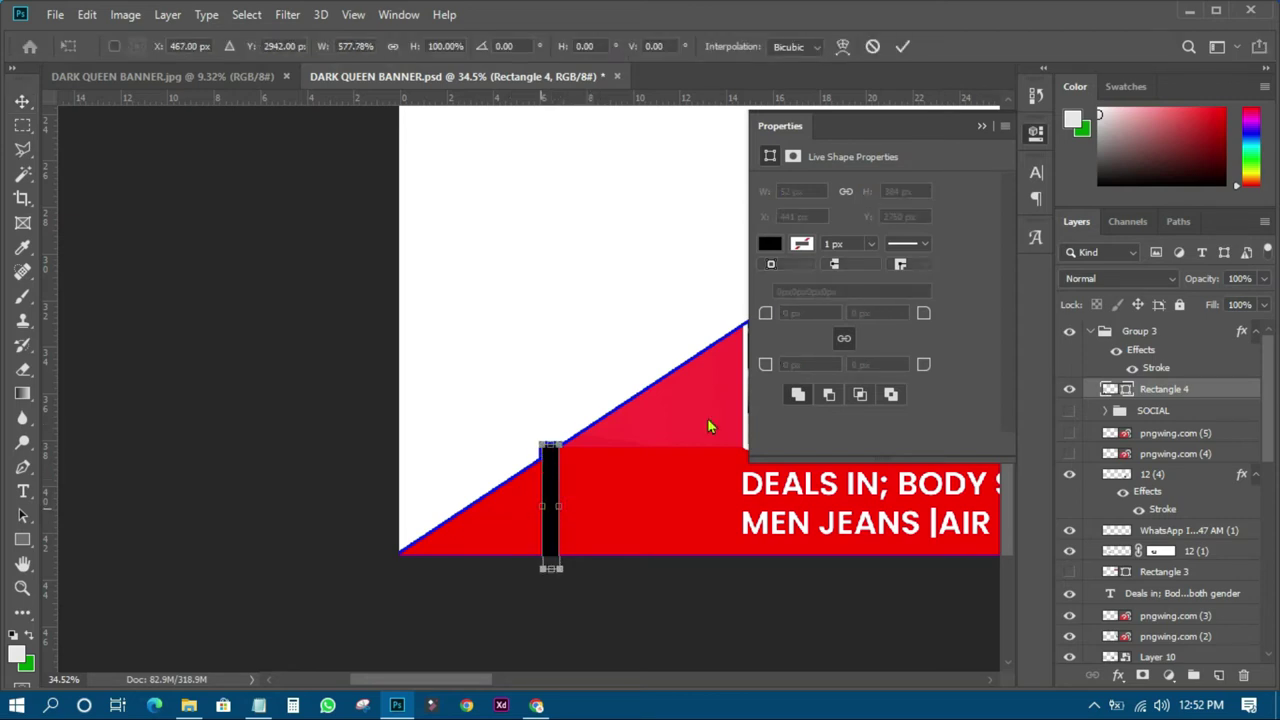
left_click(904, 46)
left_click(601, 612)
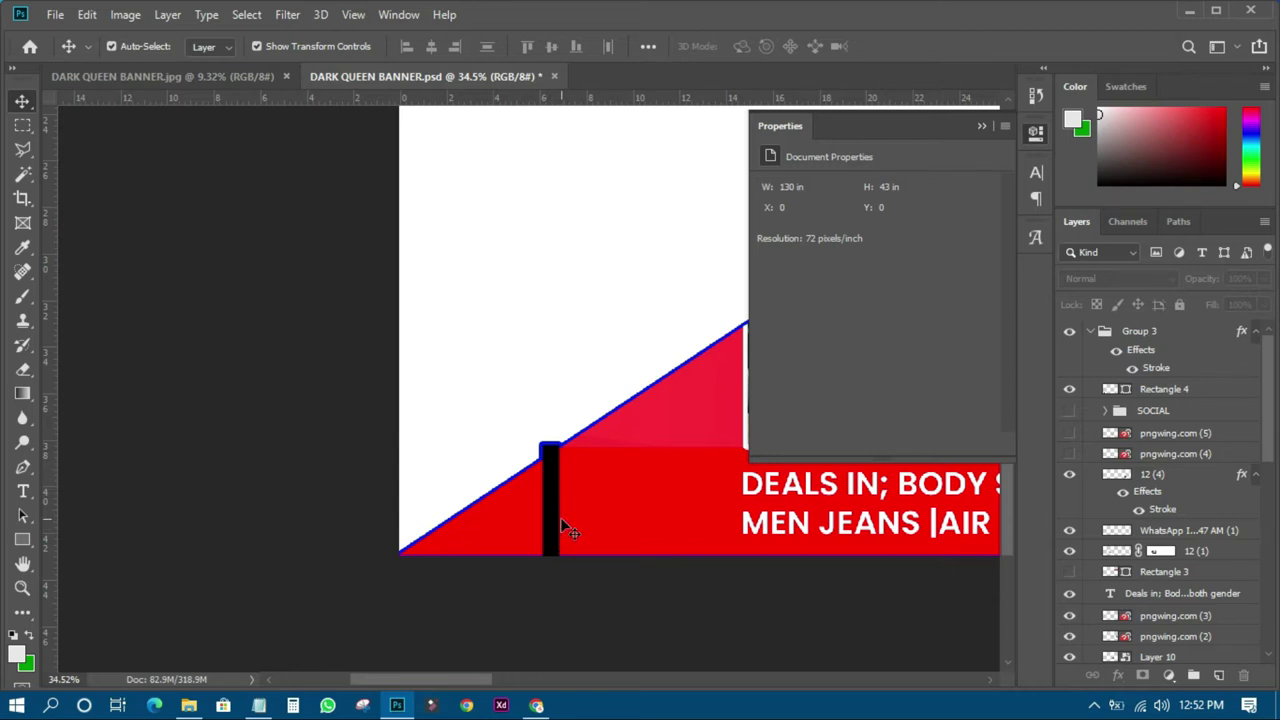
left_click(550, 487)
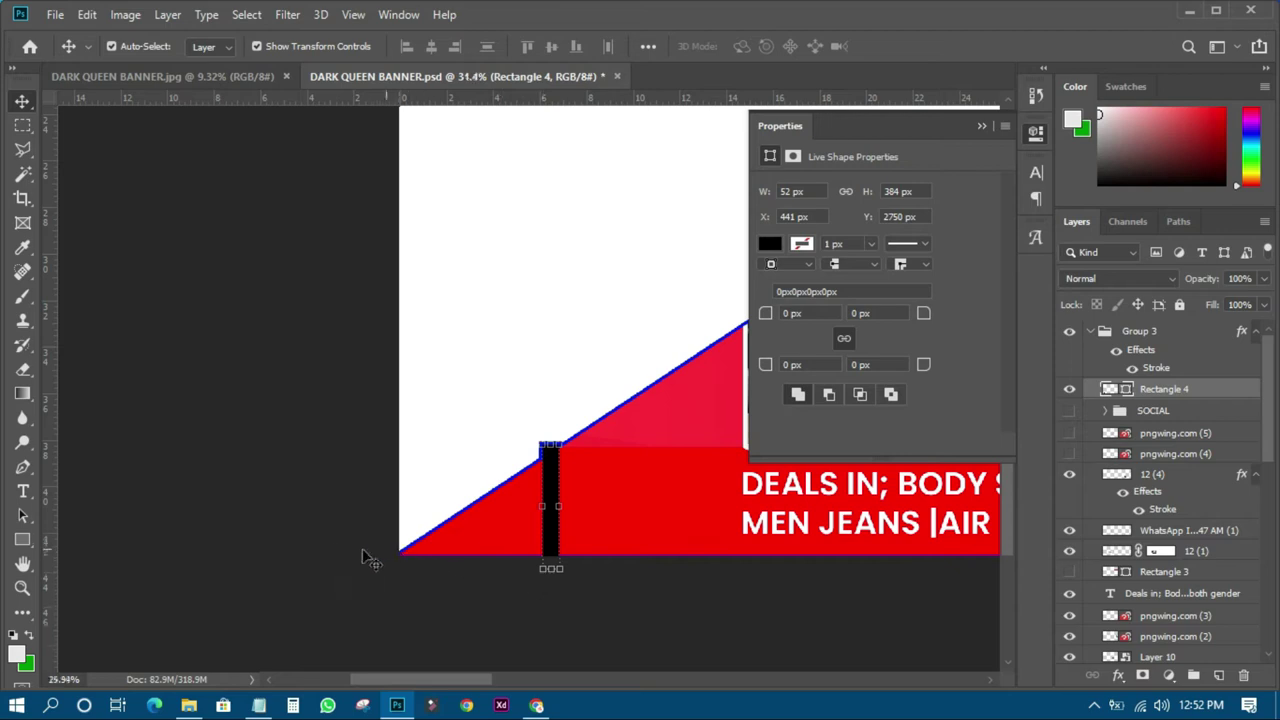
scroll(363, 557, "down", 5)
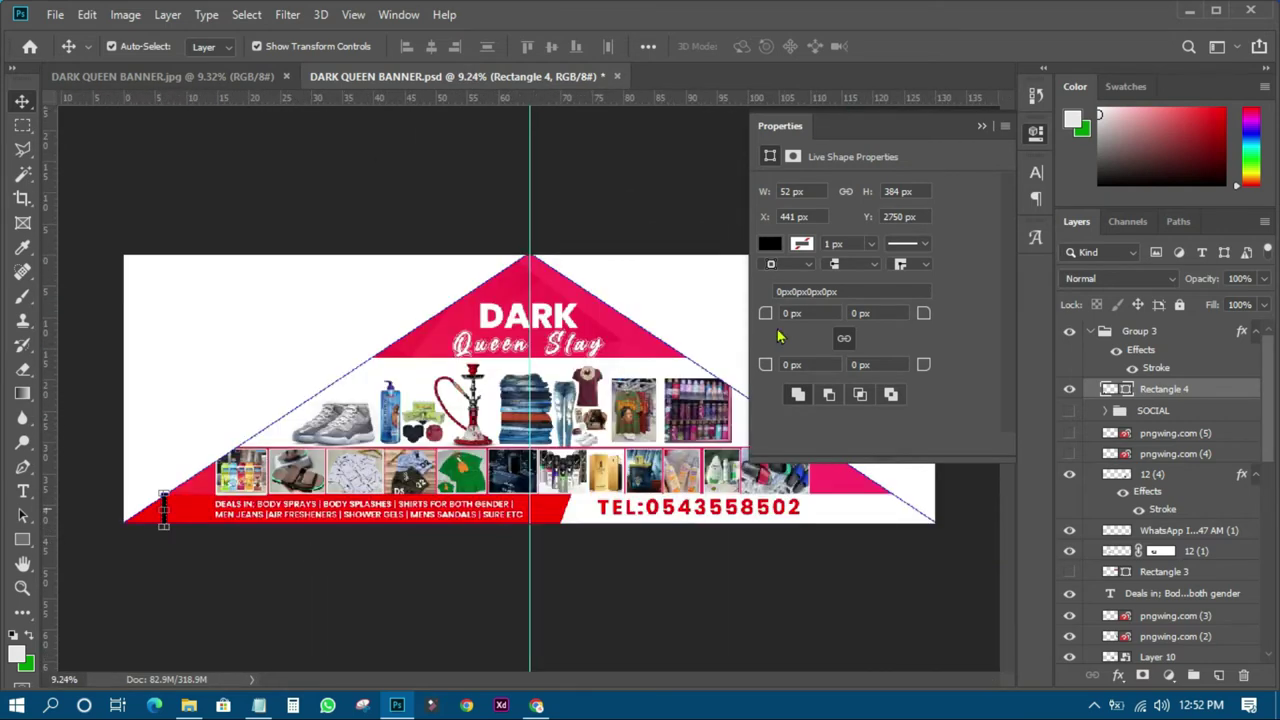
left_click(1036, 133)
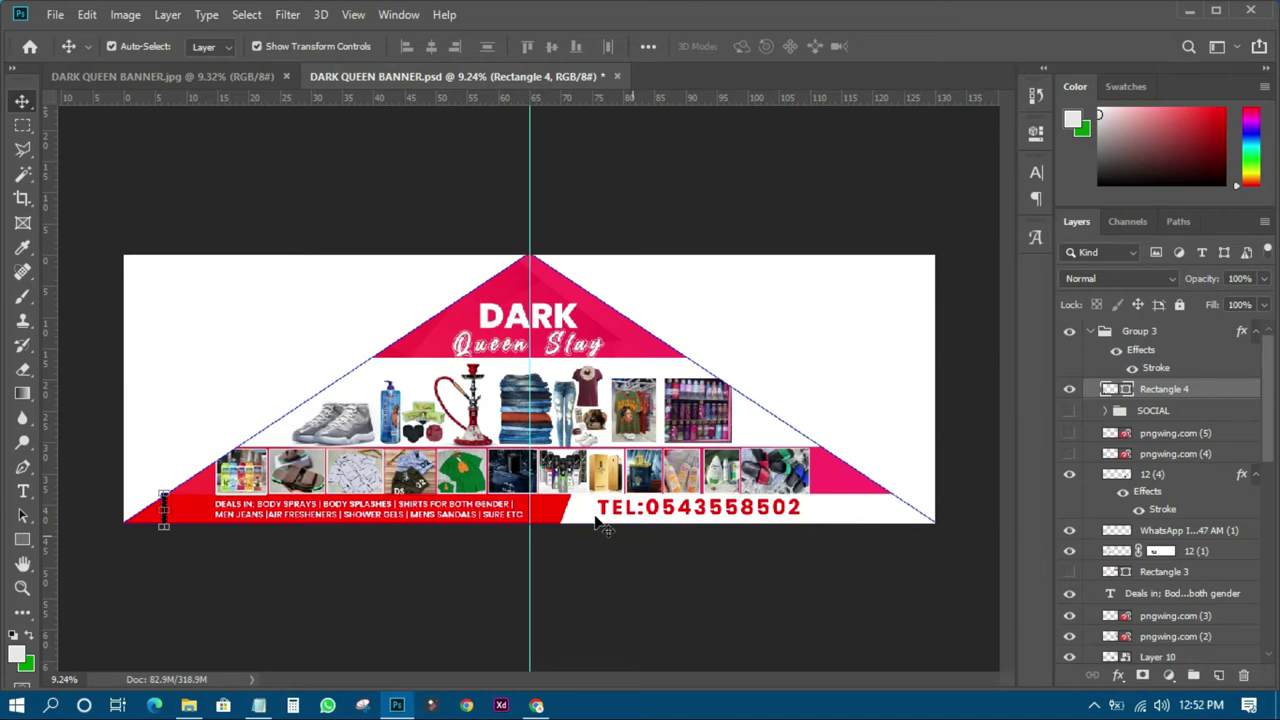
- Zoom out over the whole banner and select the rightmost upper product photo layer
scroll(532, 415, "up", 3)
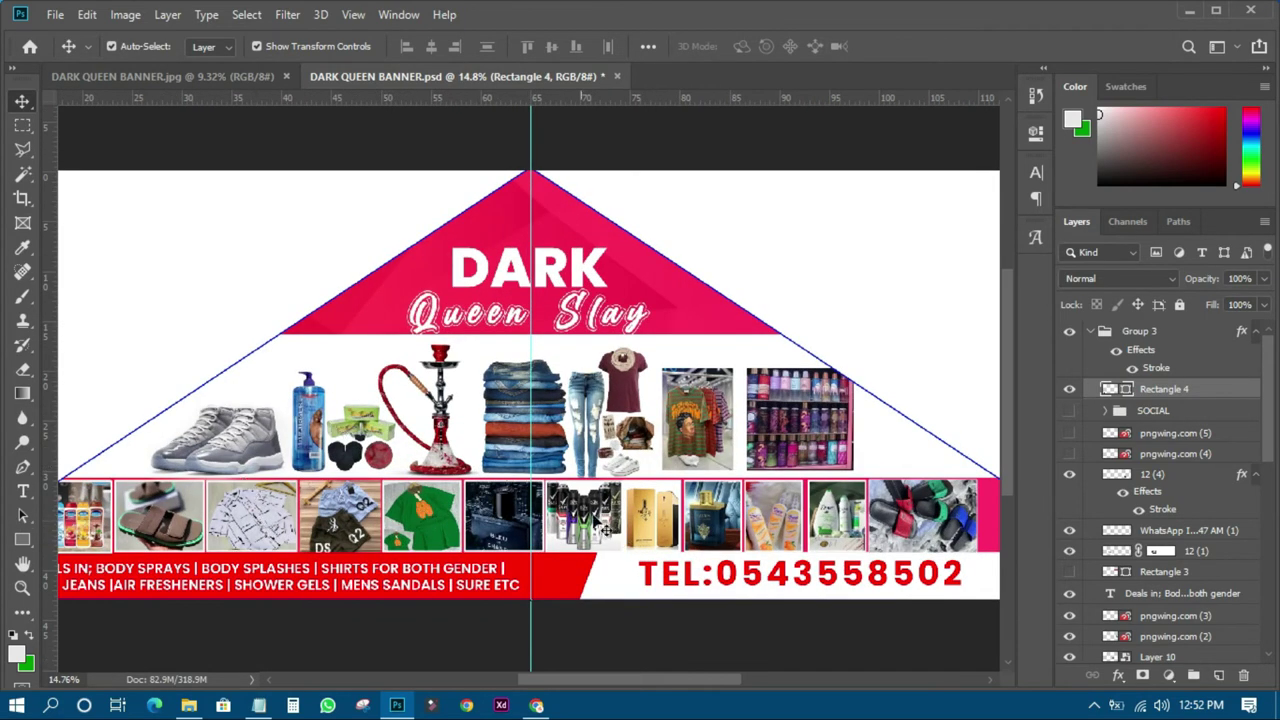
scroll(575, 515, "down", 2)
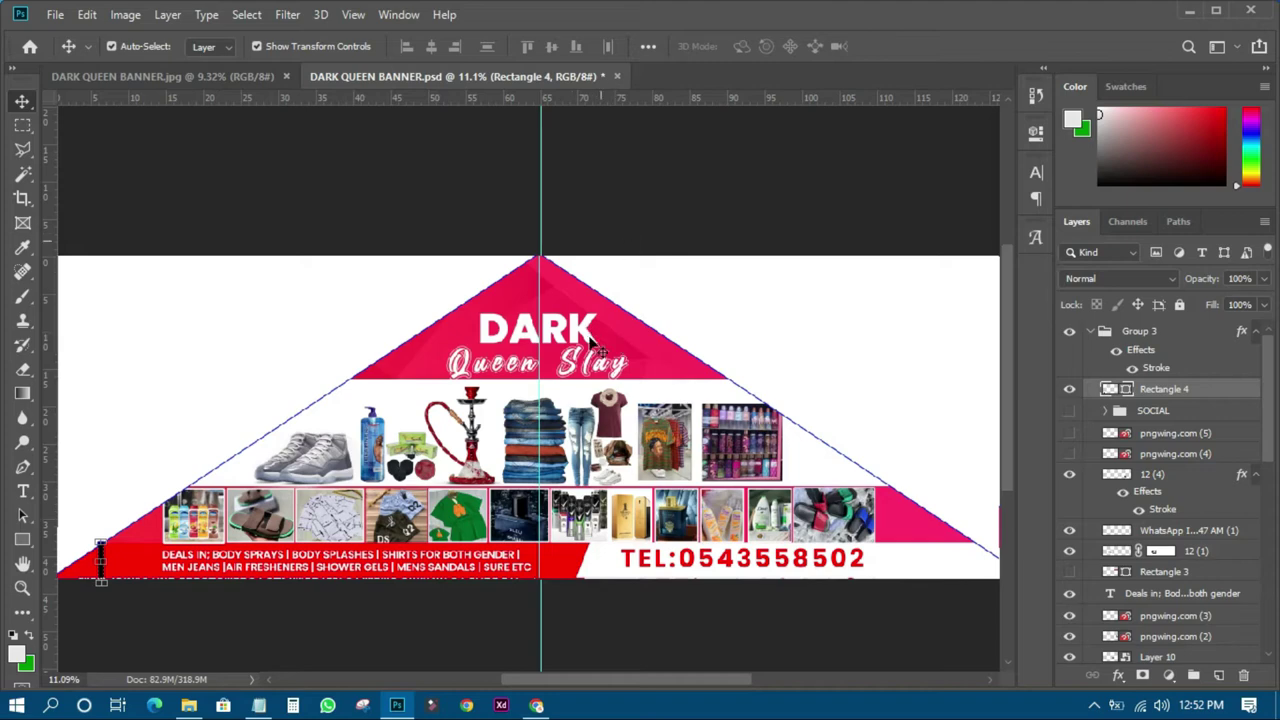
scroll(600, 320, "down", 1)
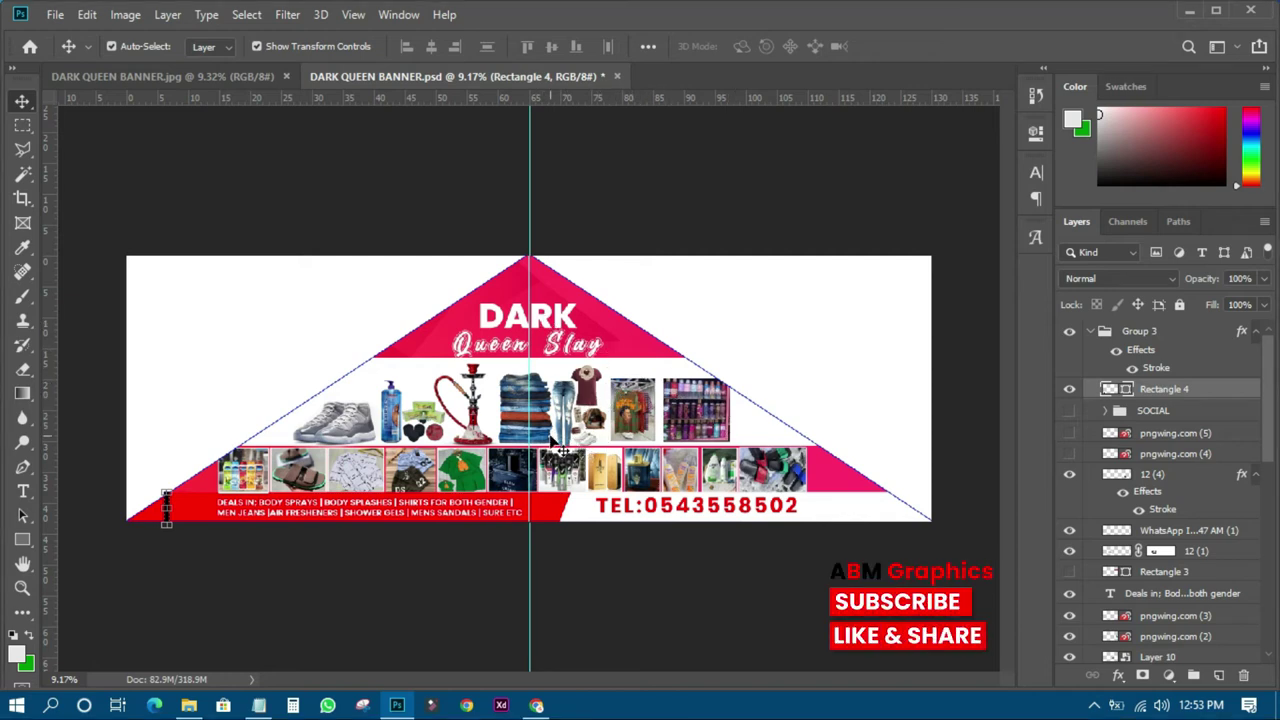
left_click(718, 416)
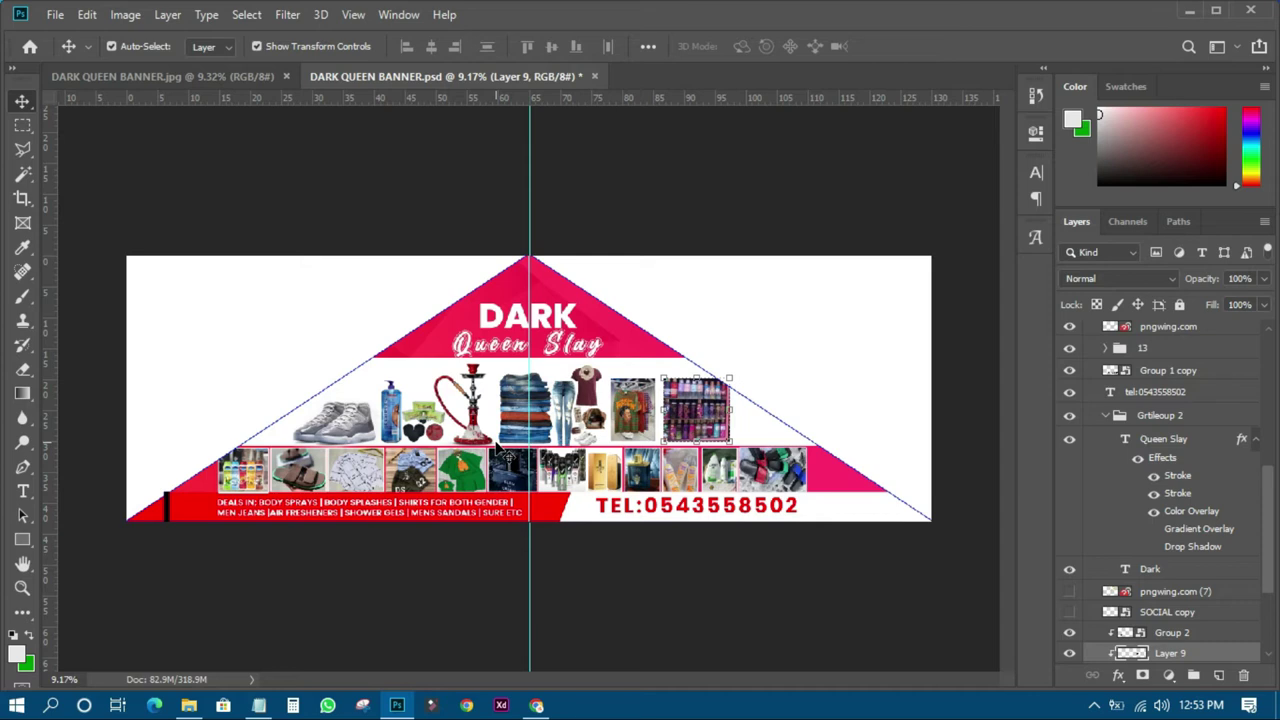
left_click(56, 16)
- Create a new white document 'triangle banner', 130 × 43 inches at 30 pixels/inch
left_click(66, 36)
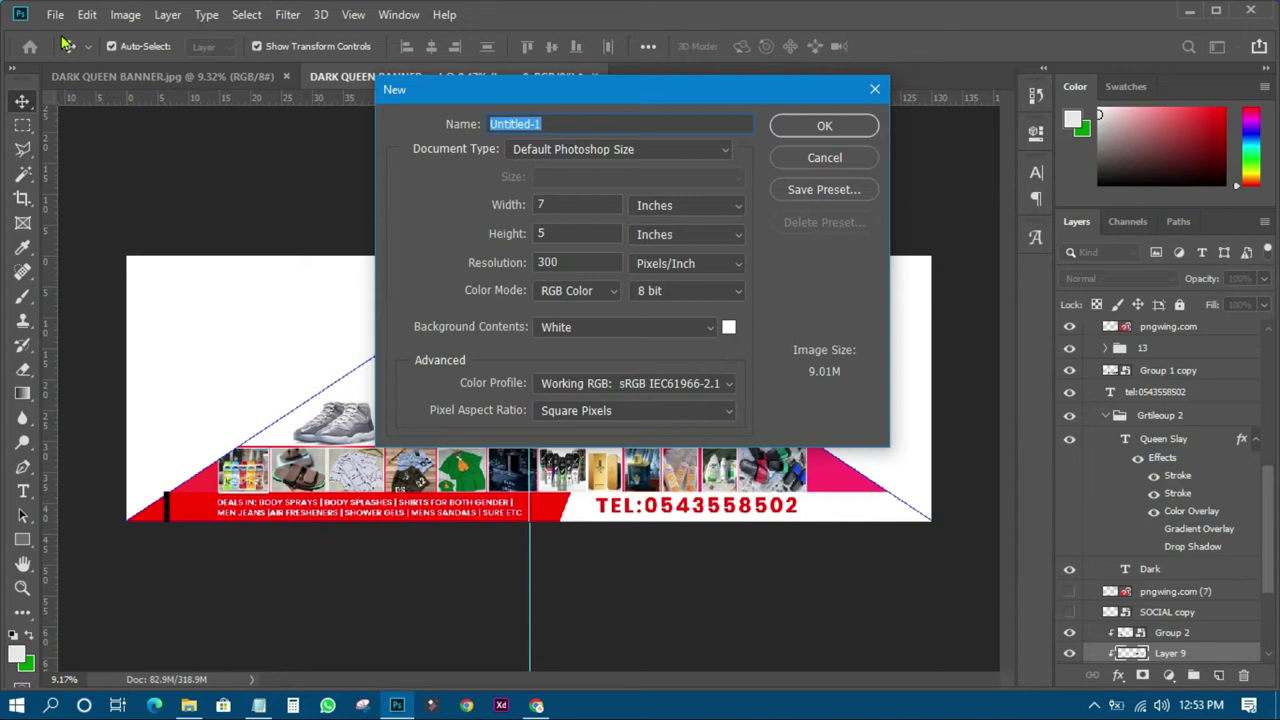
type("riangl")
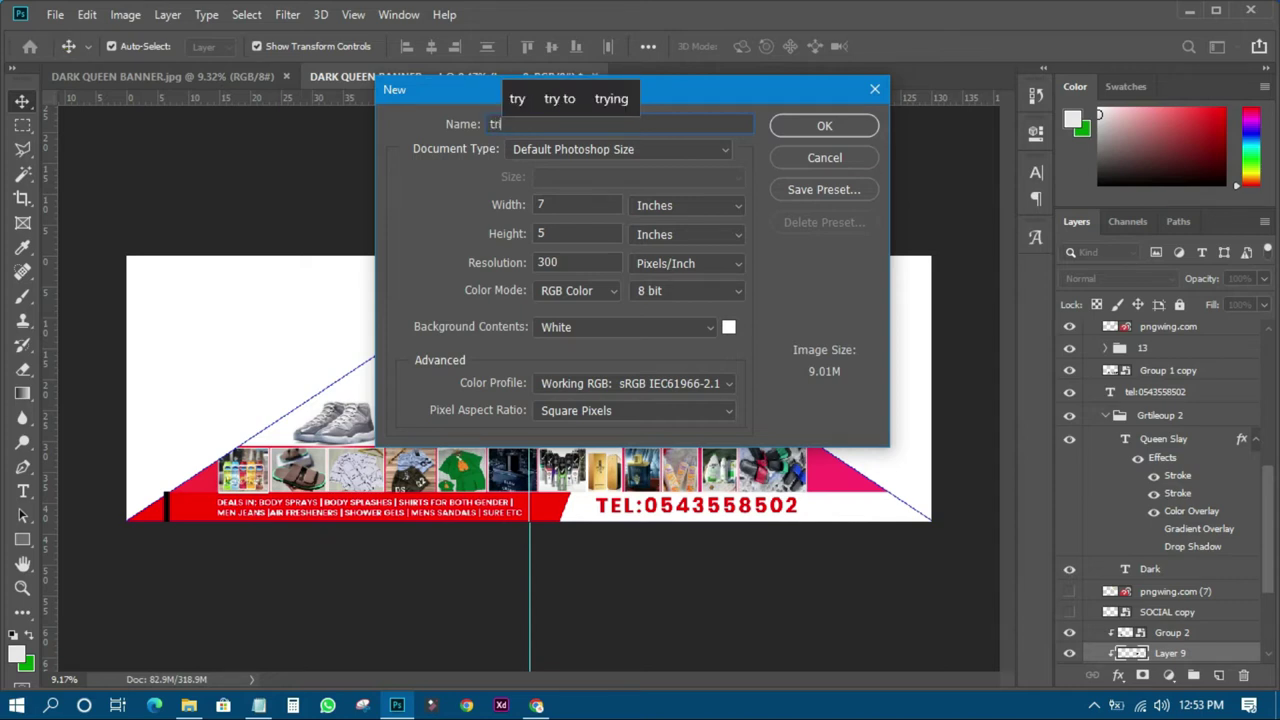
type("e")
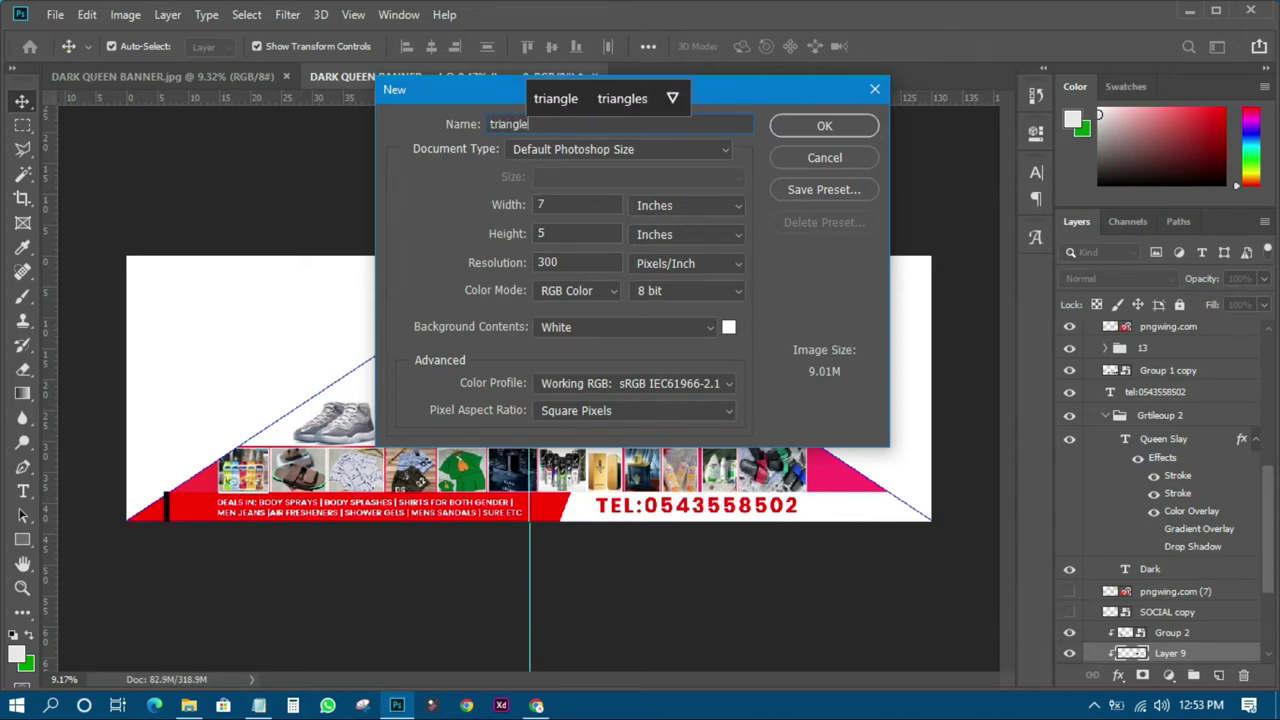
type(" banner")
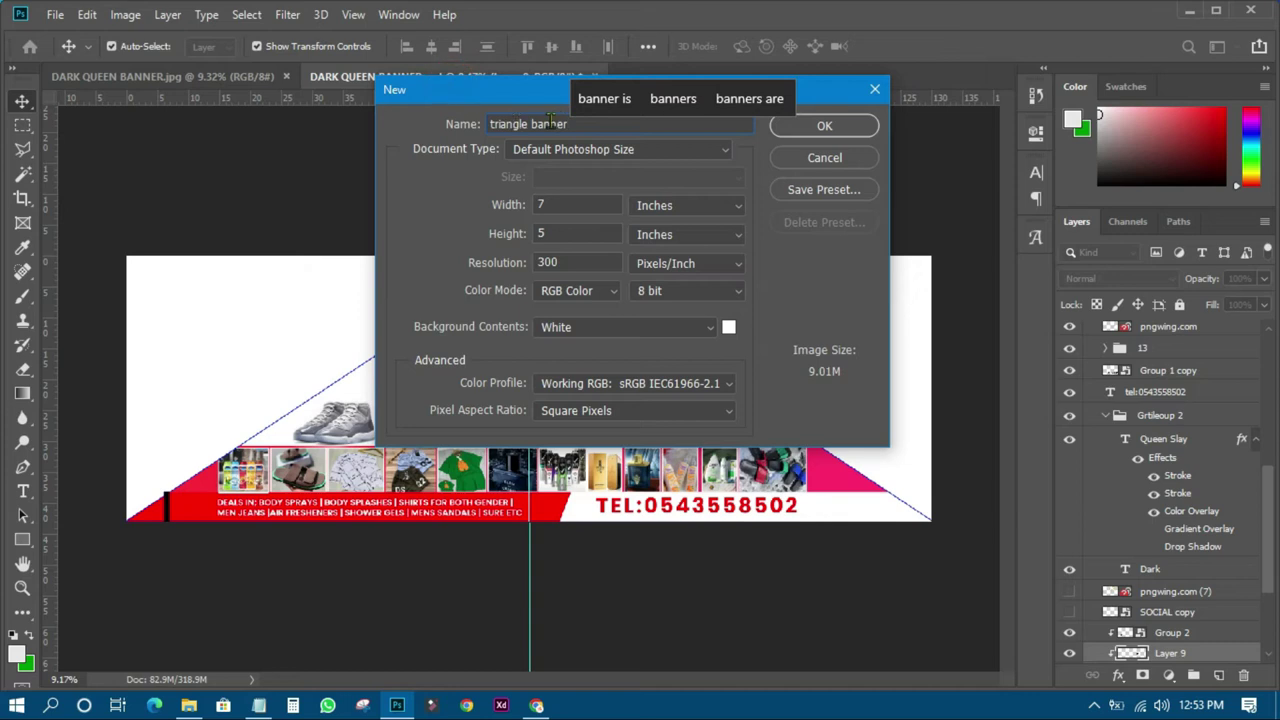
left_click(660, 205)
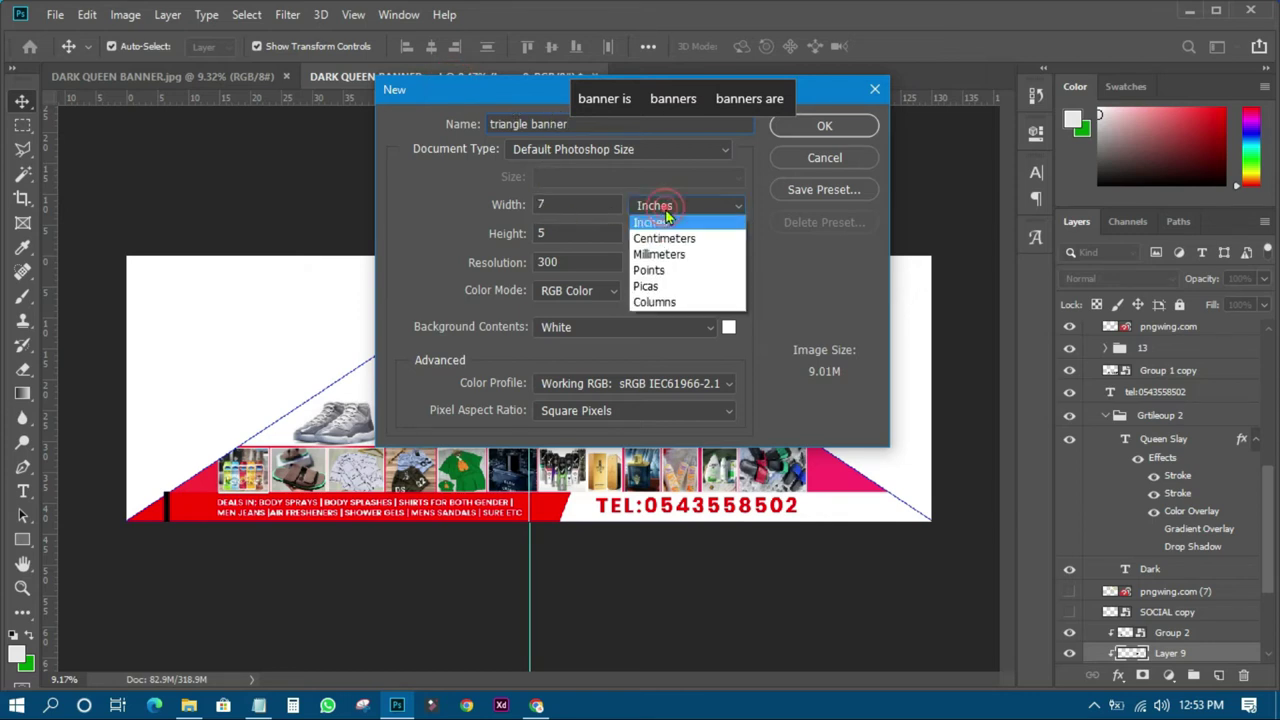
left_click(650, 243)
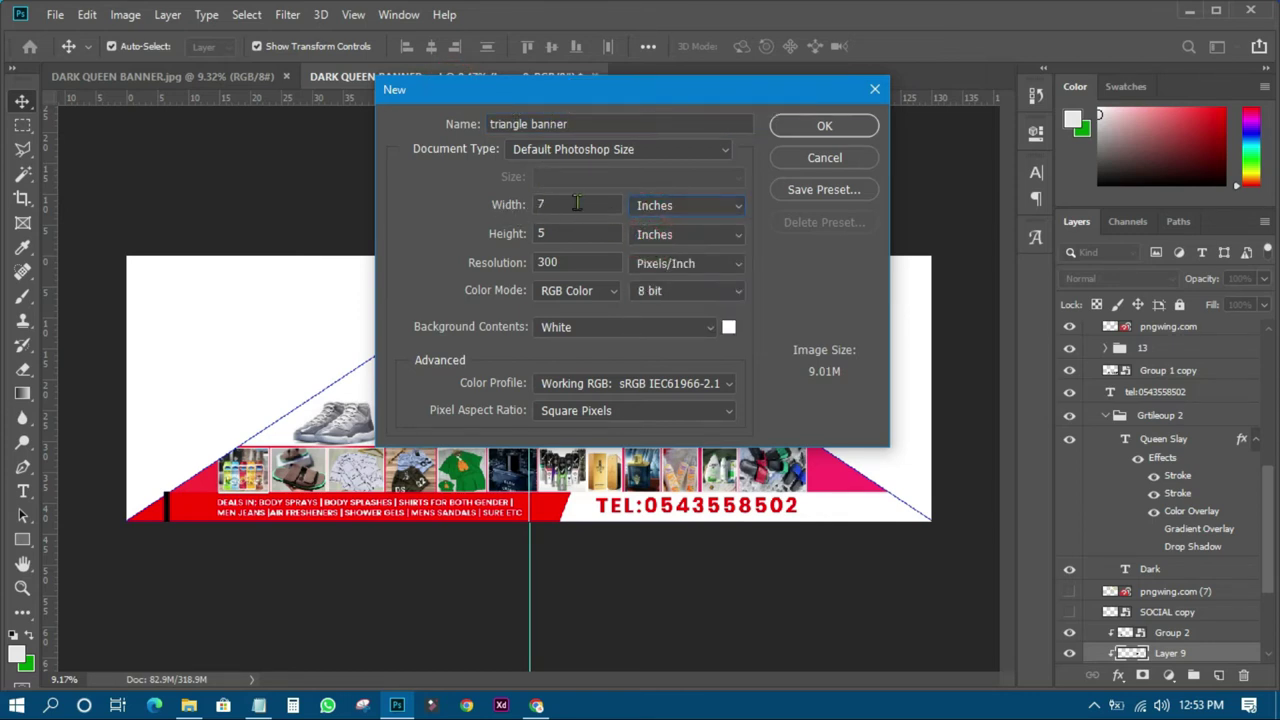
double_click(576, 205)
type("130")
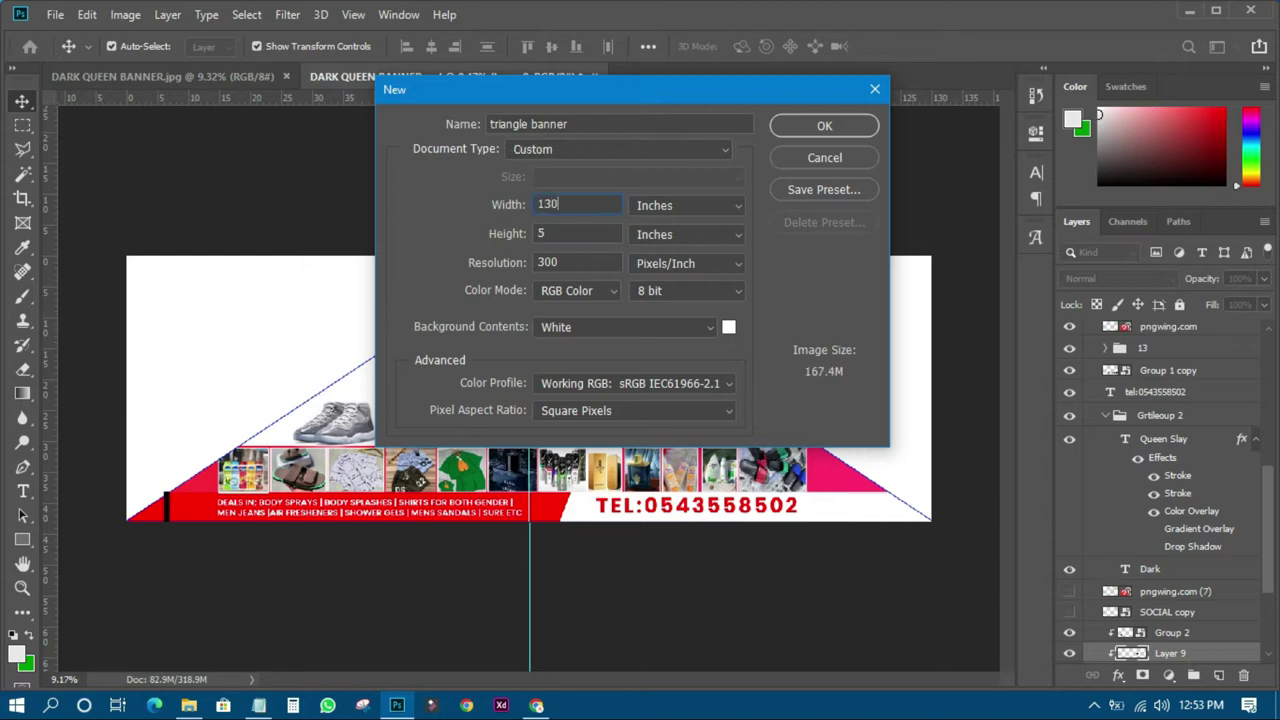
double_click(543, 233)
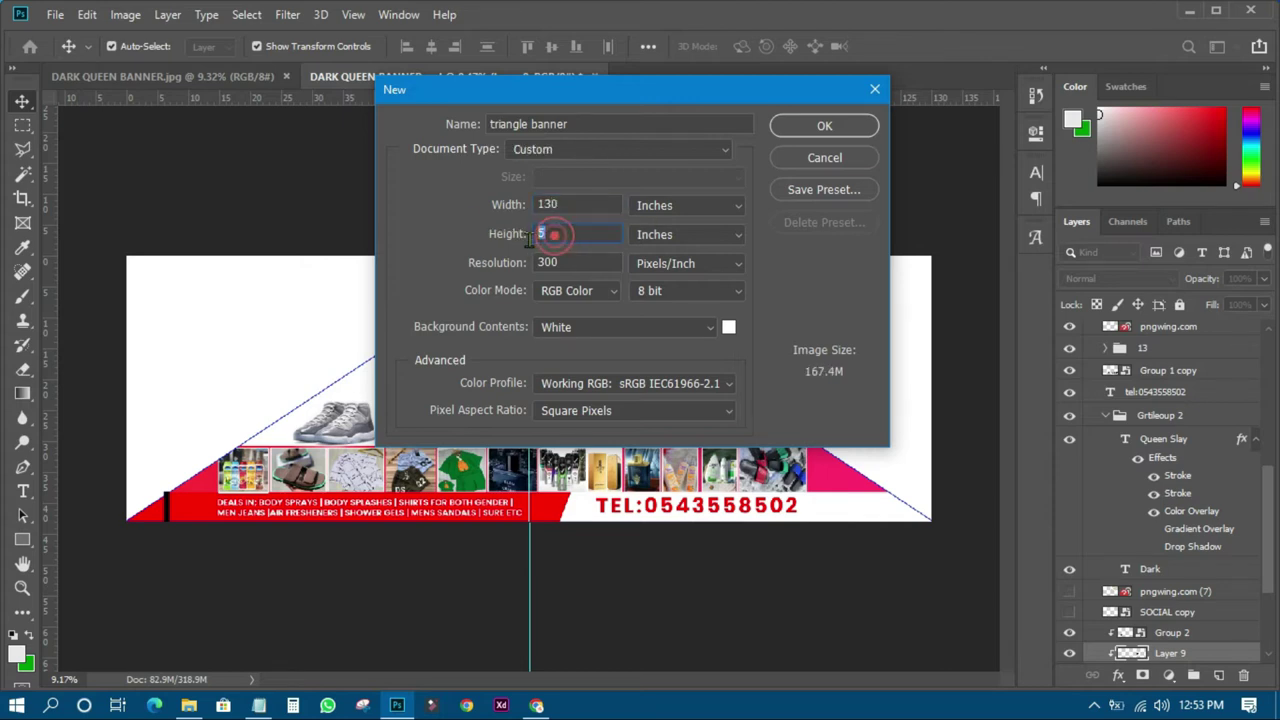
type("43")
left_click_drag(560, 262, 497, 268)
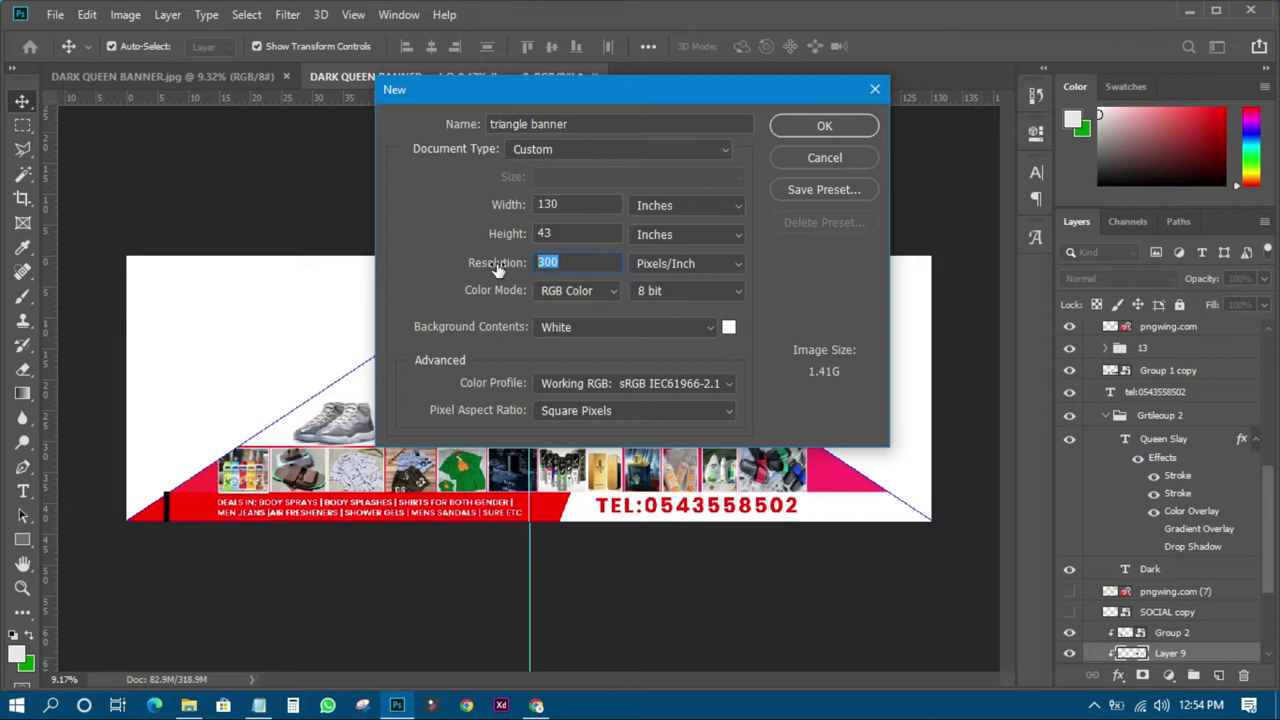
type("30")
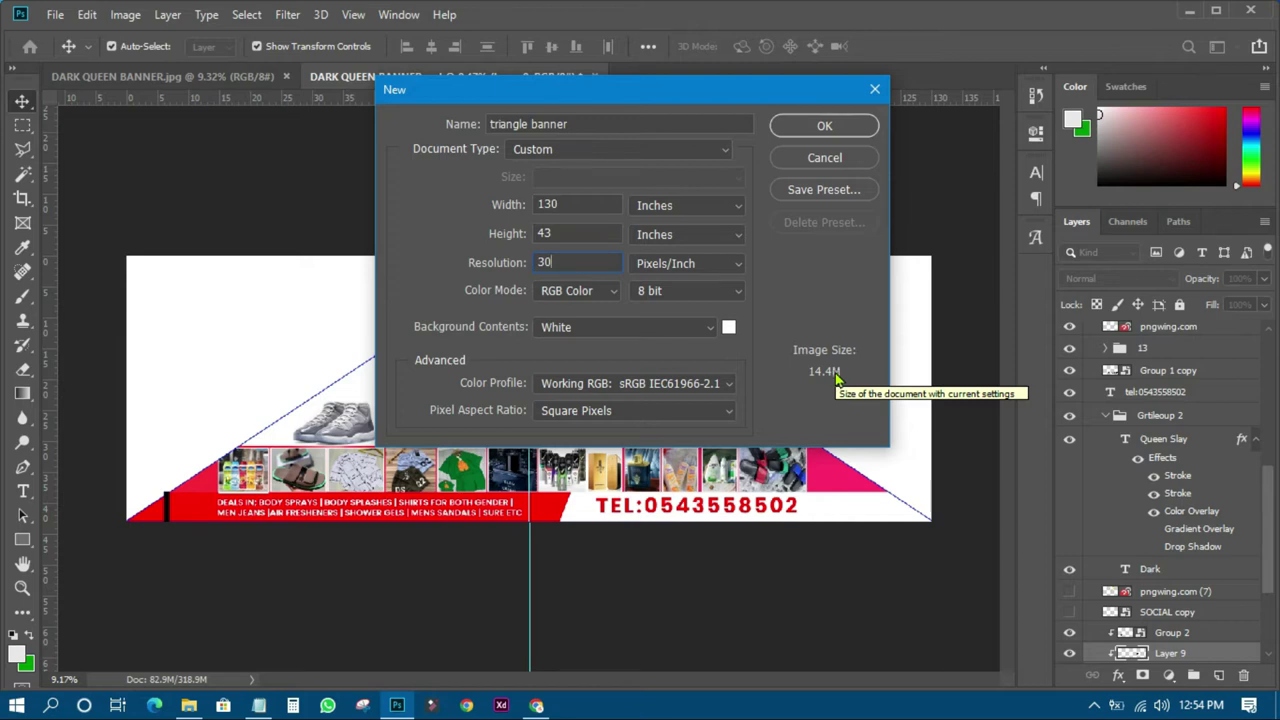
double_click(578, 262)
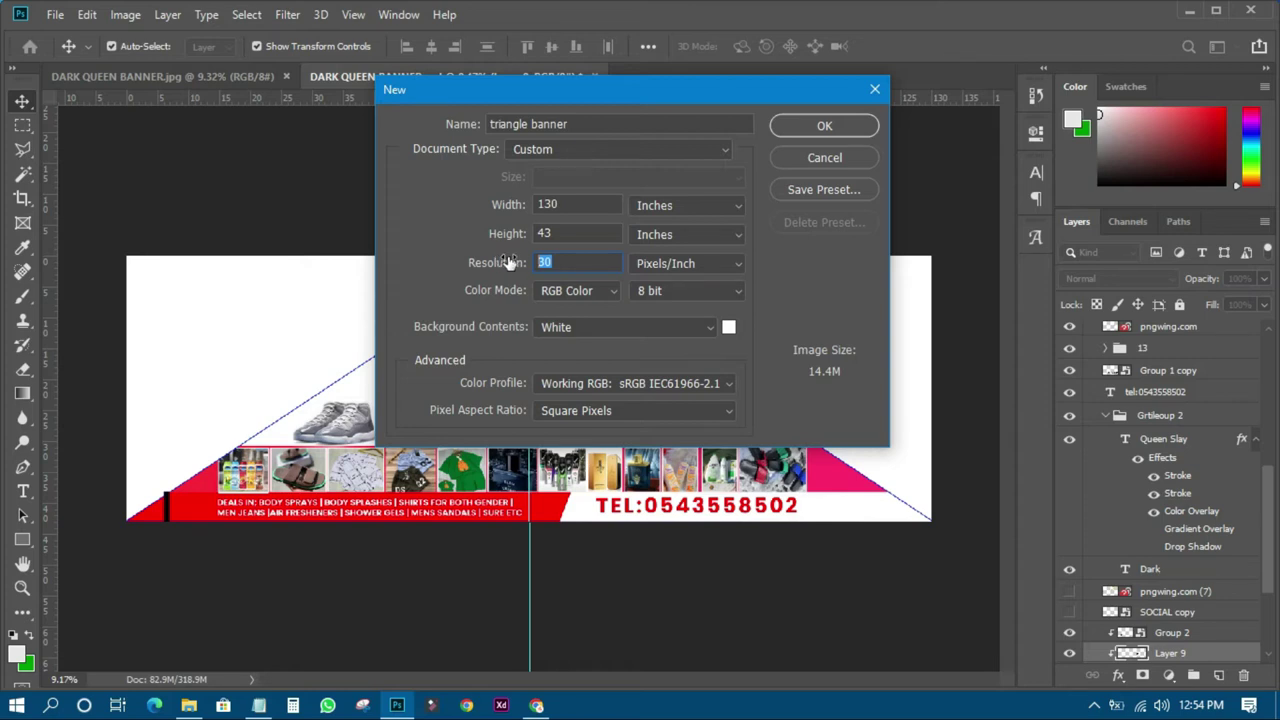
left_click(809, 127)
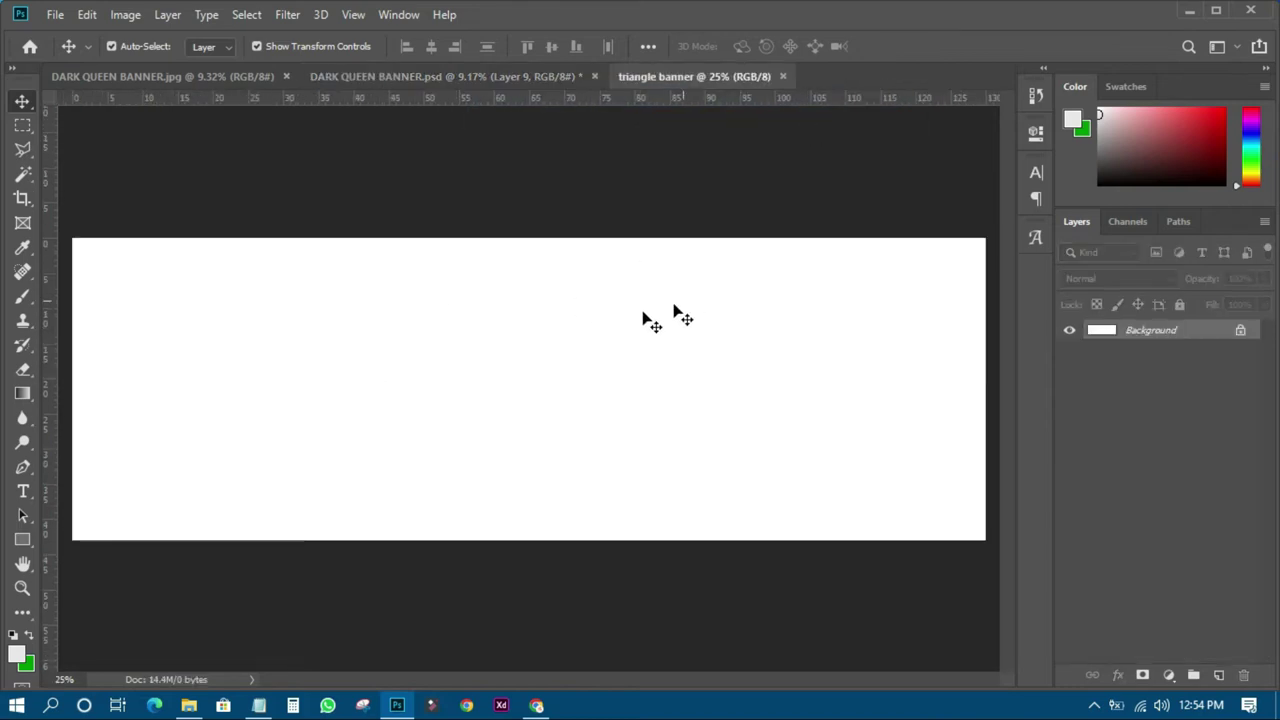
- Glance at the finished banner design for reference, then return to the triangle banner document
scroll(640, 295, "down", 1)
scroll(516, 308, "up", 1)
left_click(474, 77)
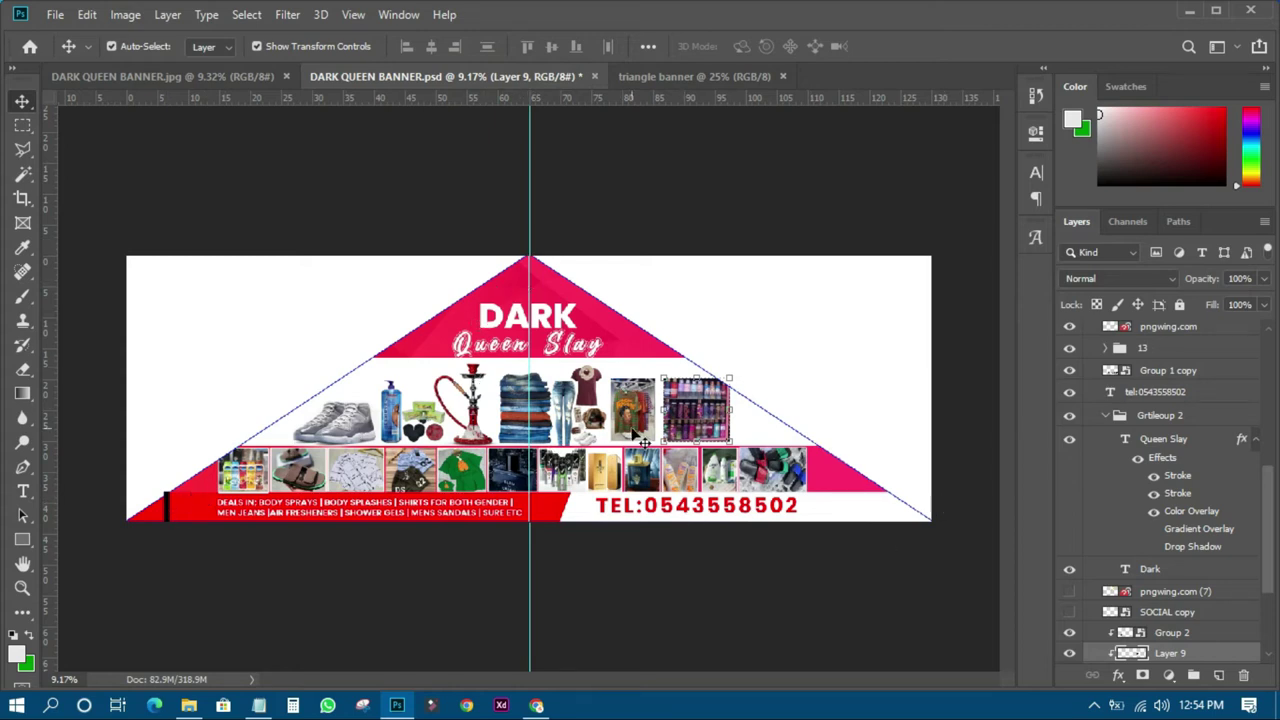
left_click(688, 76)
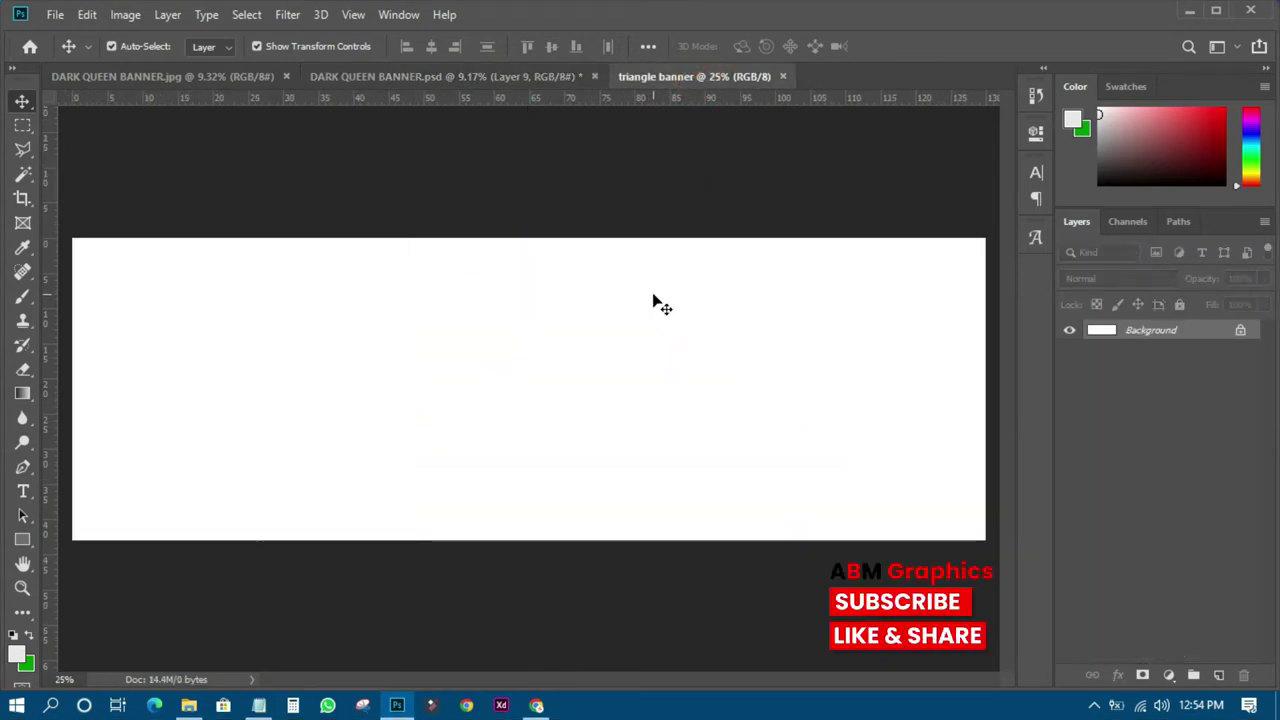
scroll(660, 305, "down", 1)
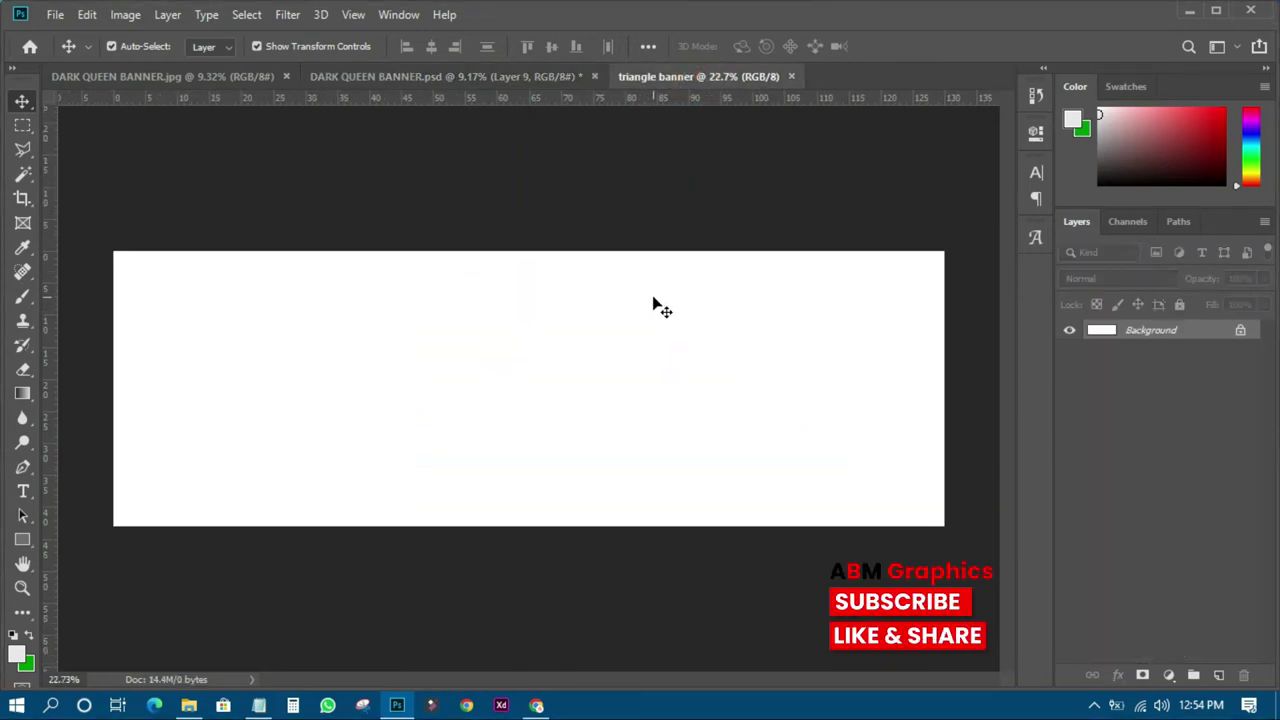
- Add a vertical guide at the canvas centre (50%) and fit the canvas in view
left_click(355, 15)
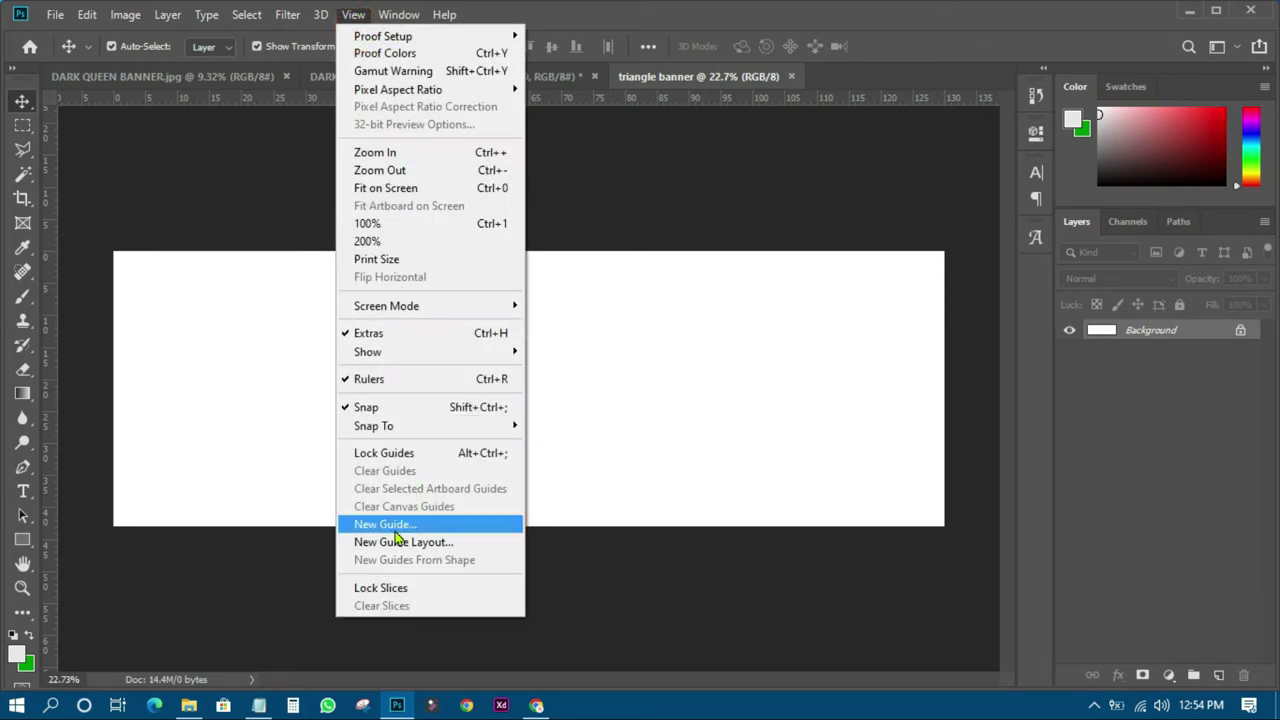
left_click(395, 530)
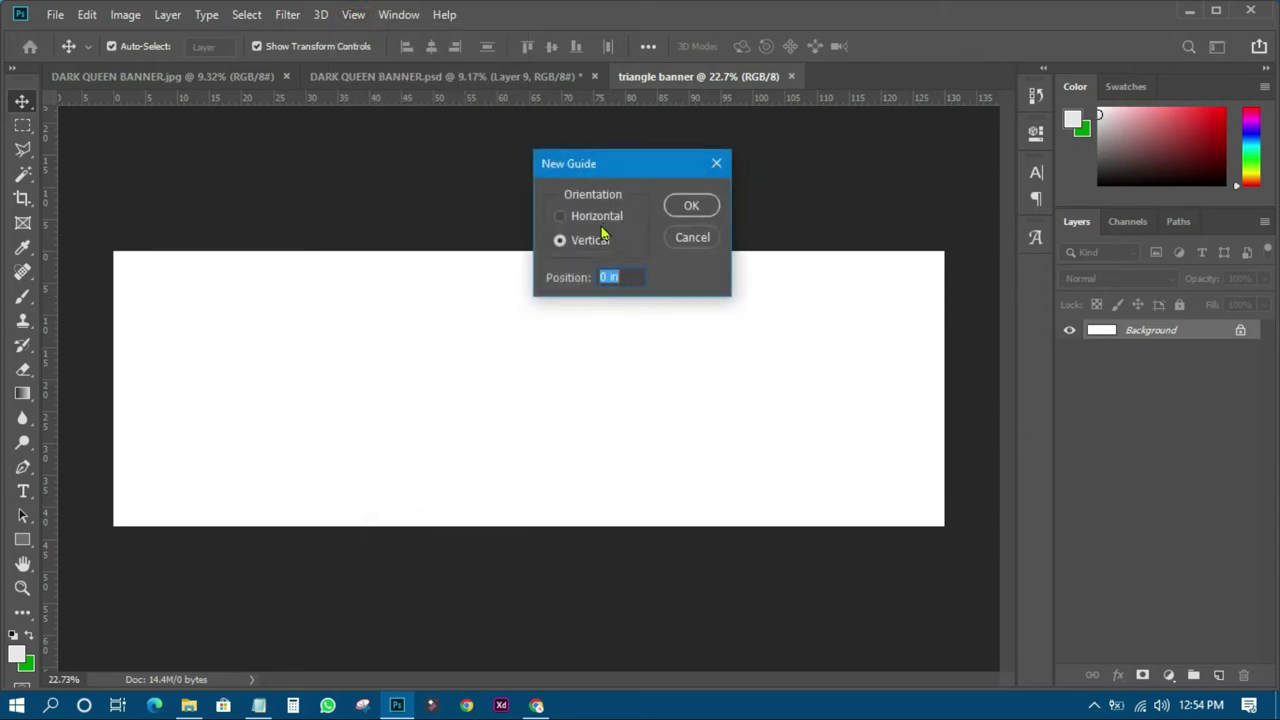
type("50")
key("Return")
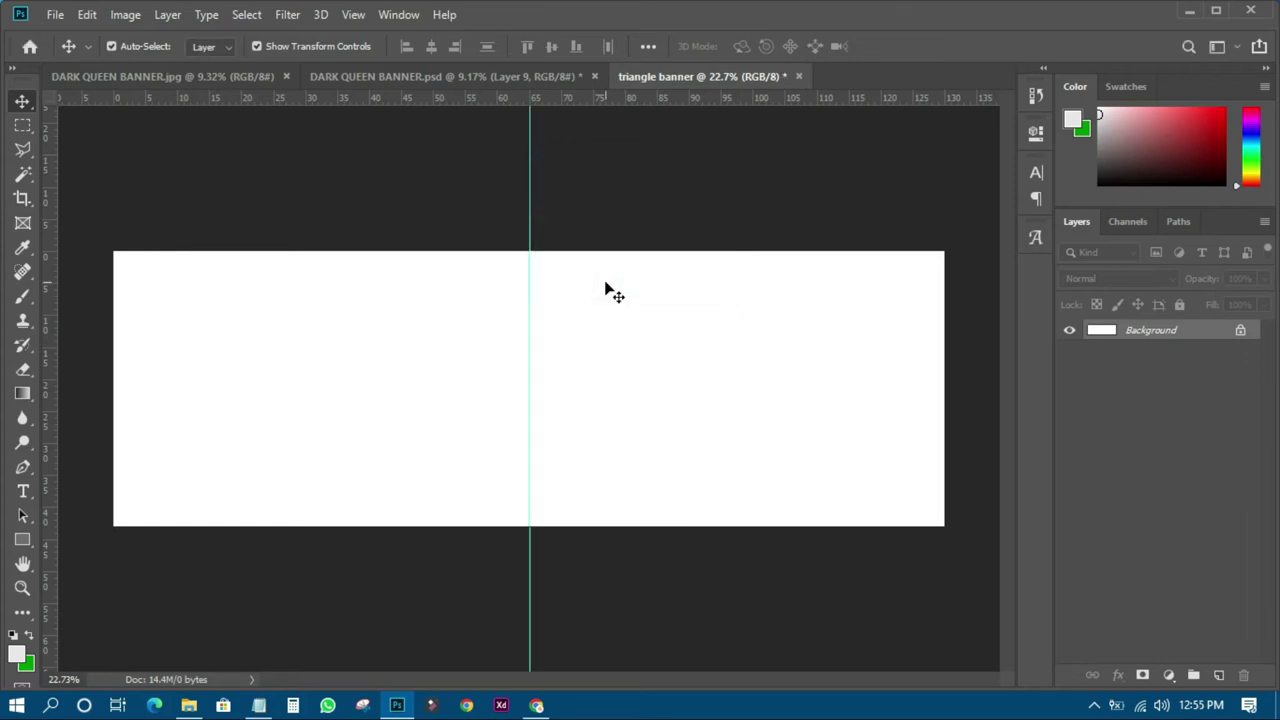
scroll(590, 275, "up", 1)
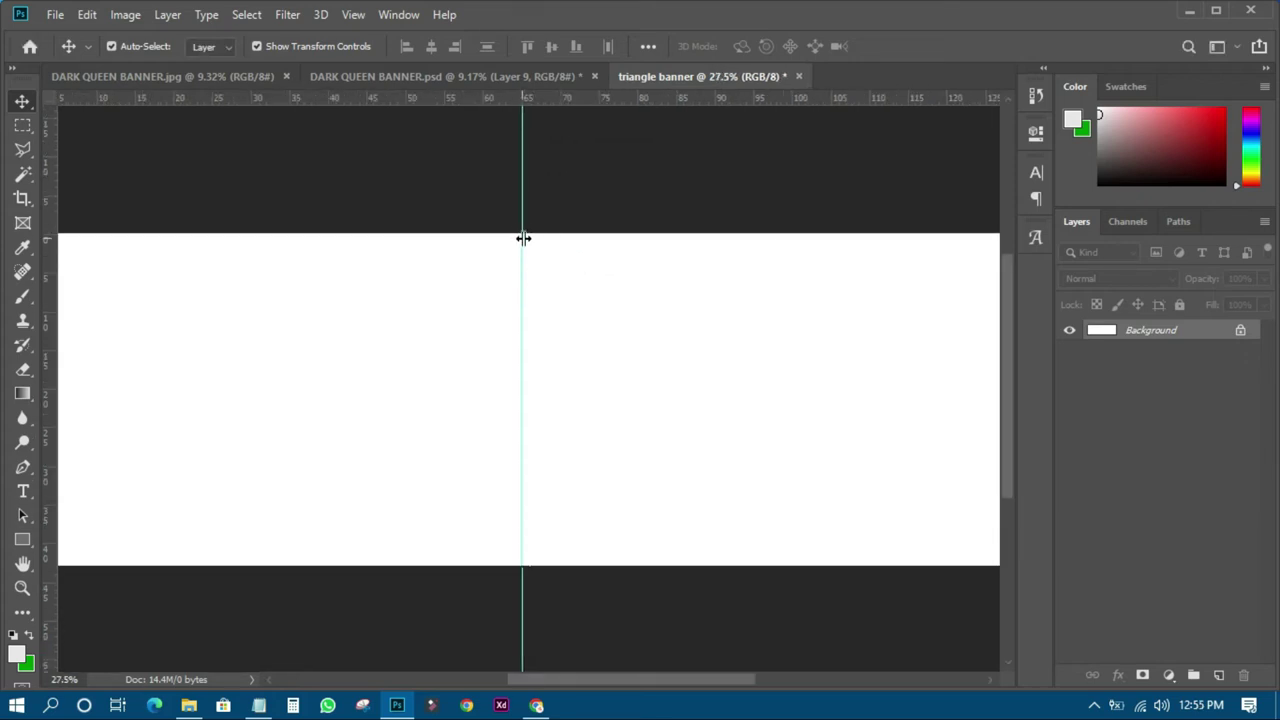
scroll(528, 243, "down", 2)
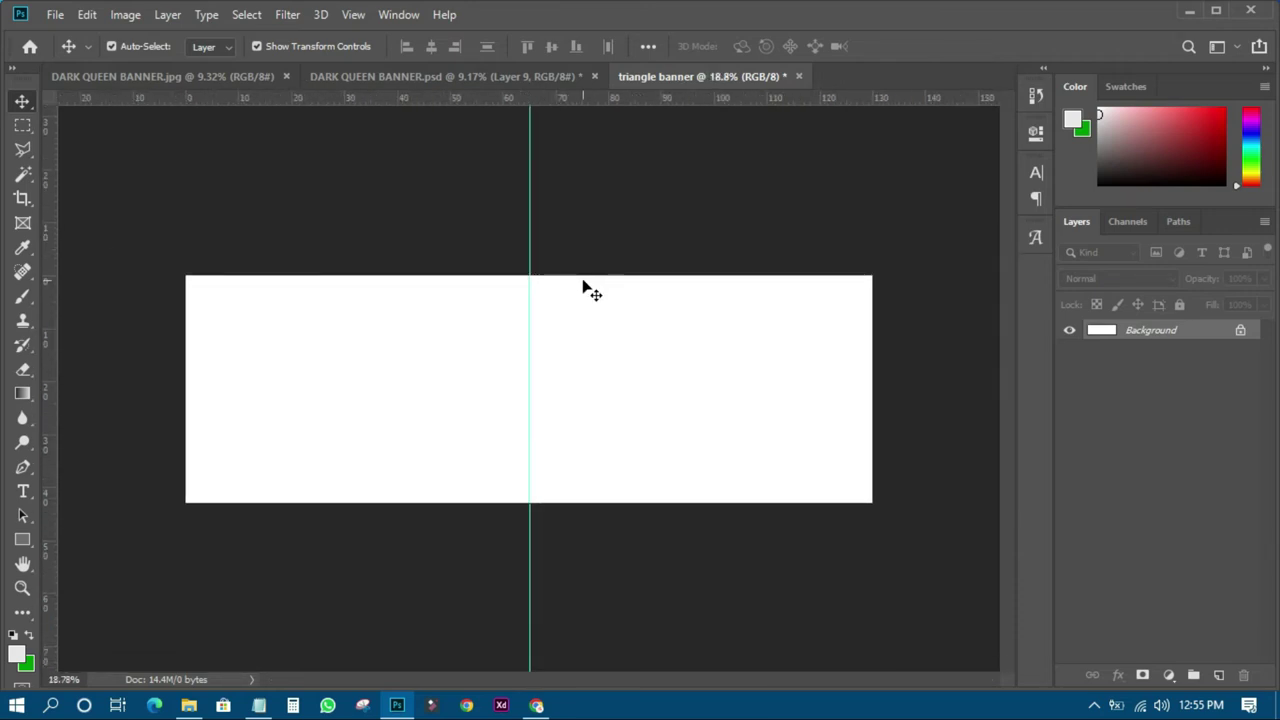
- Switch to the Pen Tool in Shape mode with a red fill
right_click(26, 478)
left_click(103, 463)
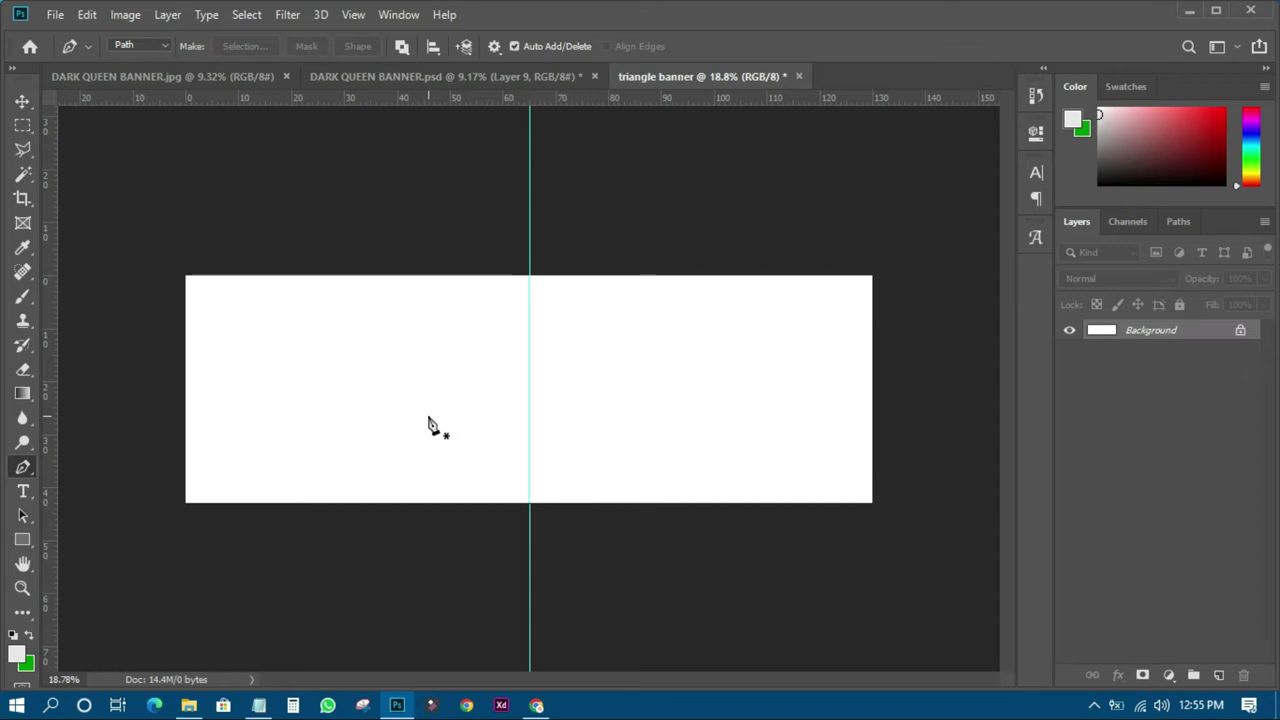
left_click(144, 48)
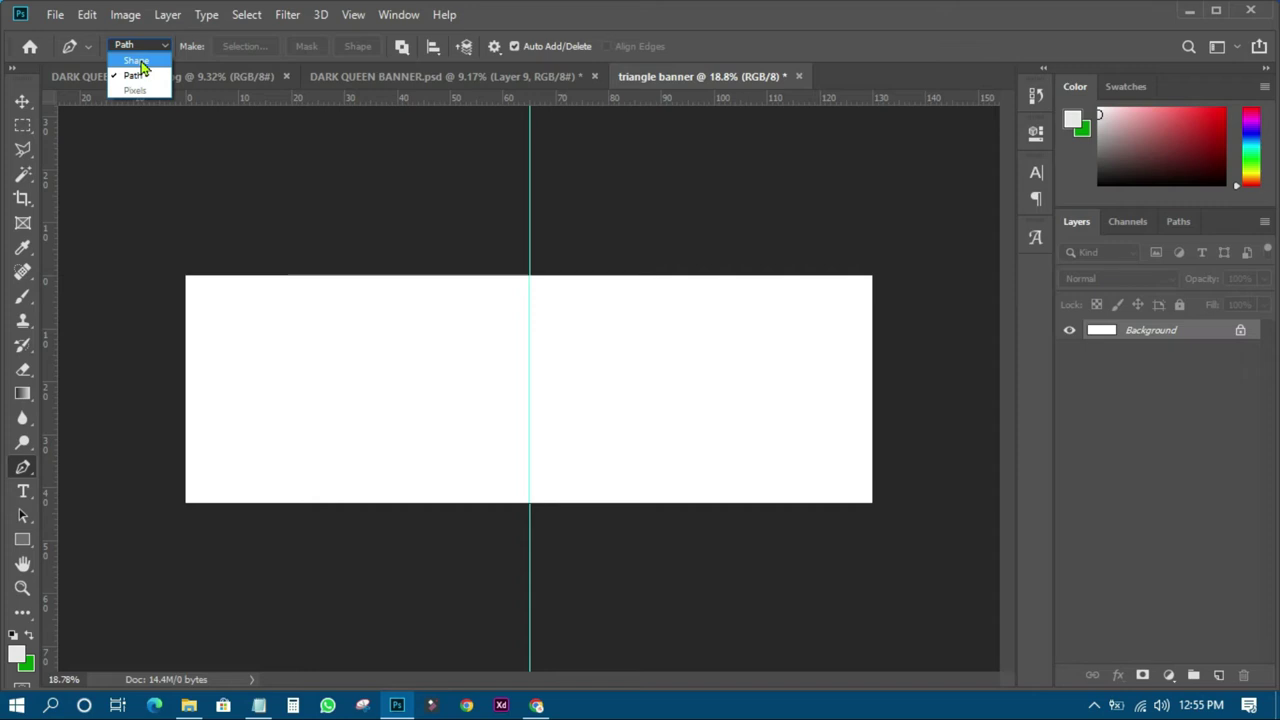
left_click(139, 63)
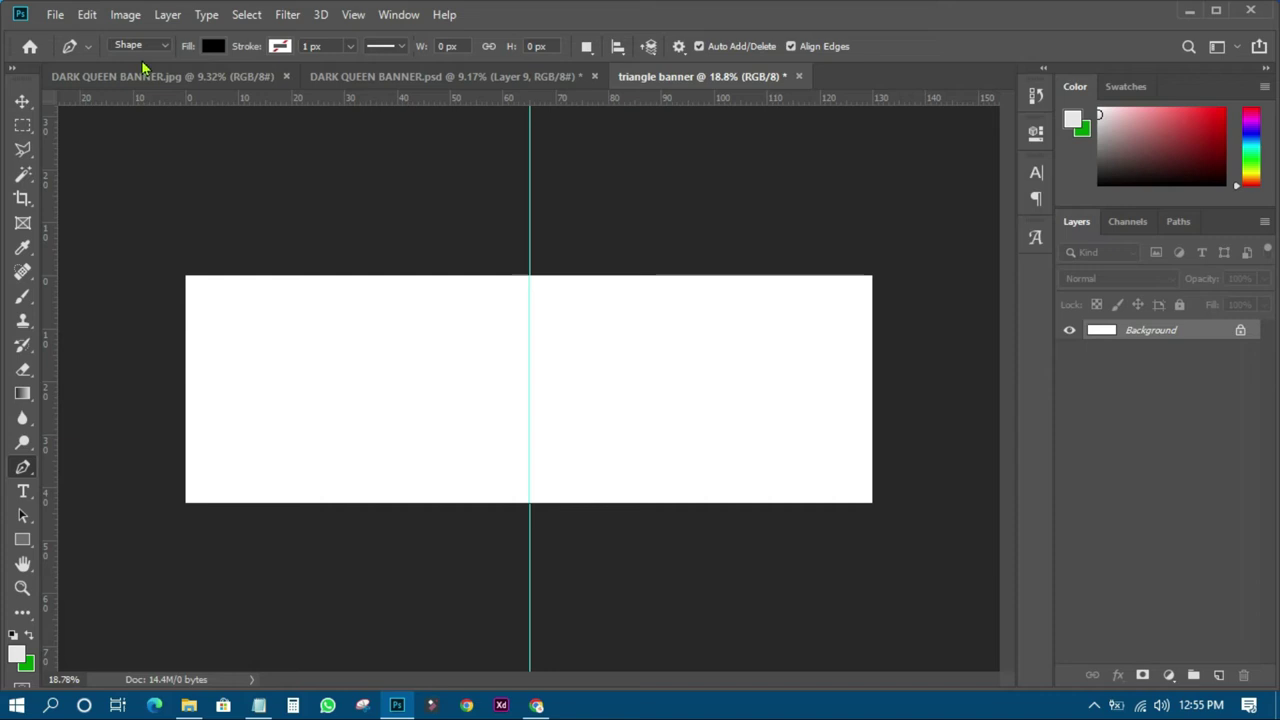
left_click(213, 46)
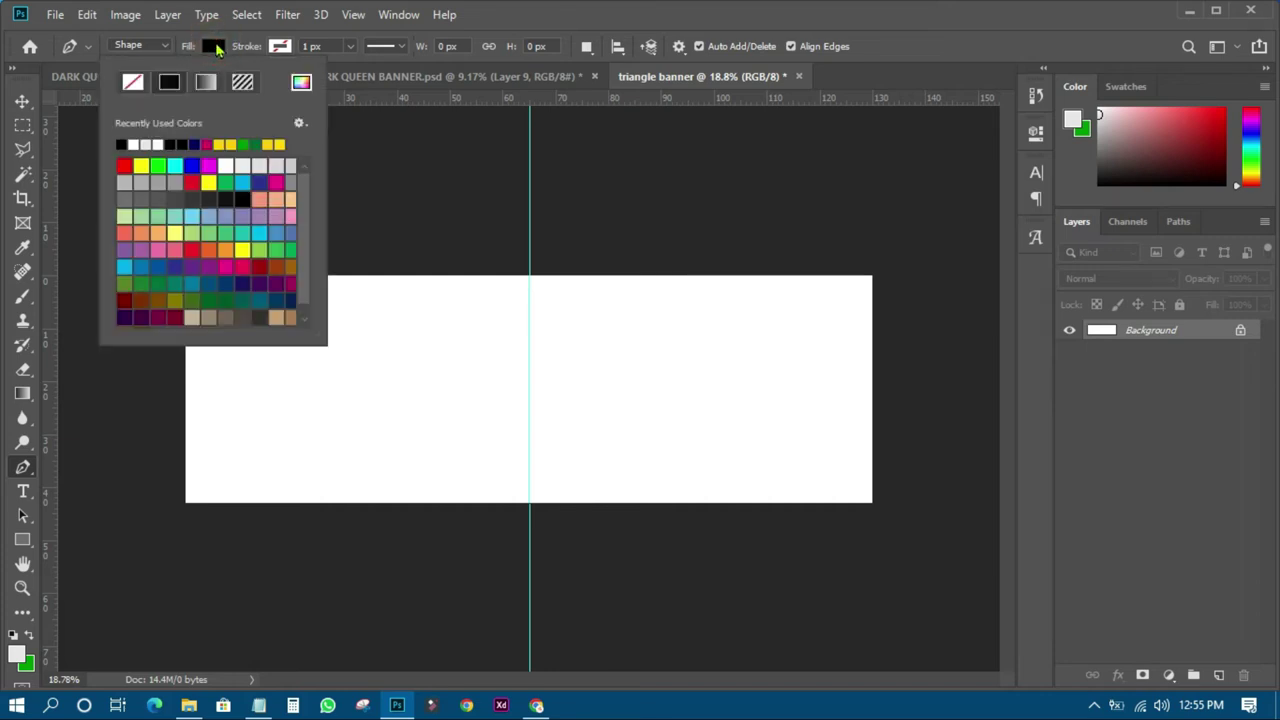
left_click(126, 166)
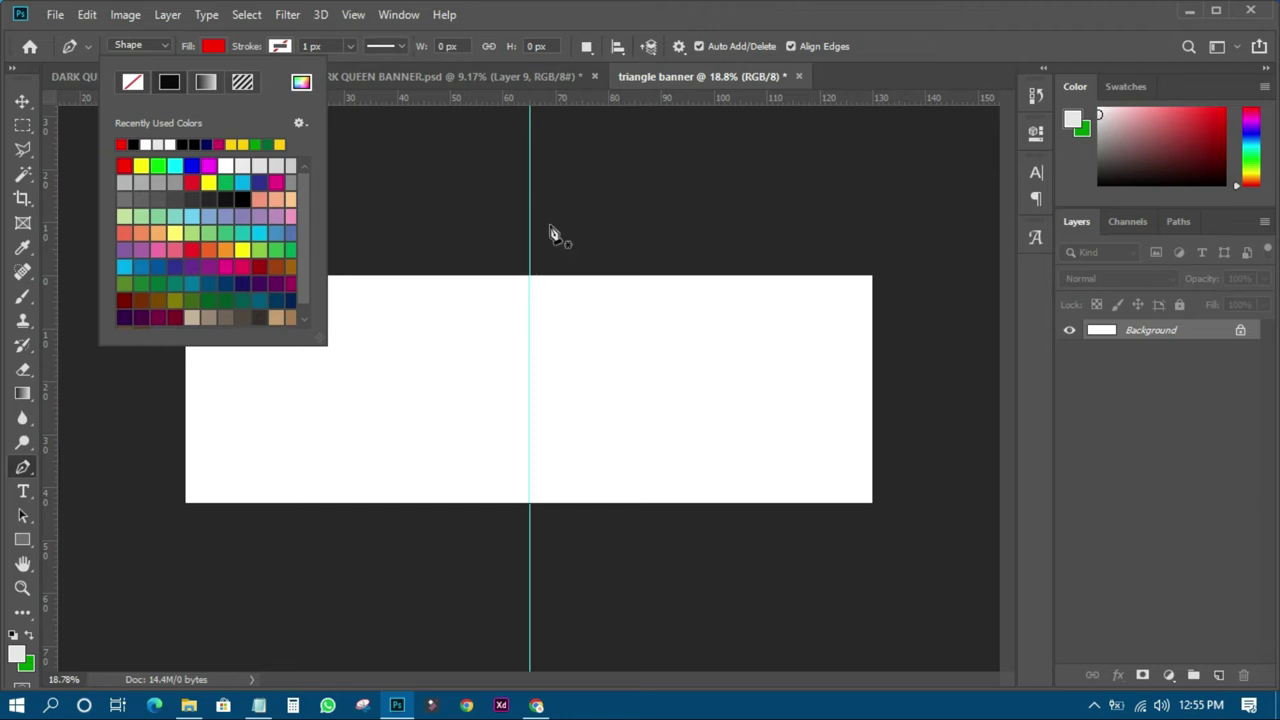
left_click(598, 30)
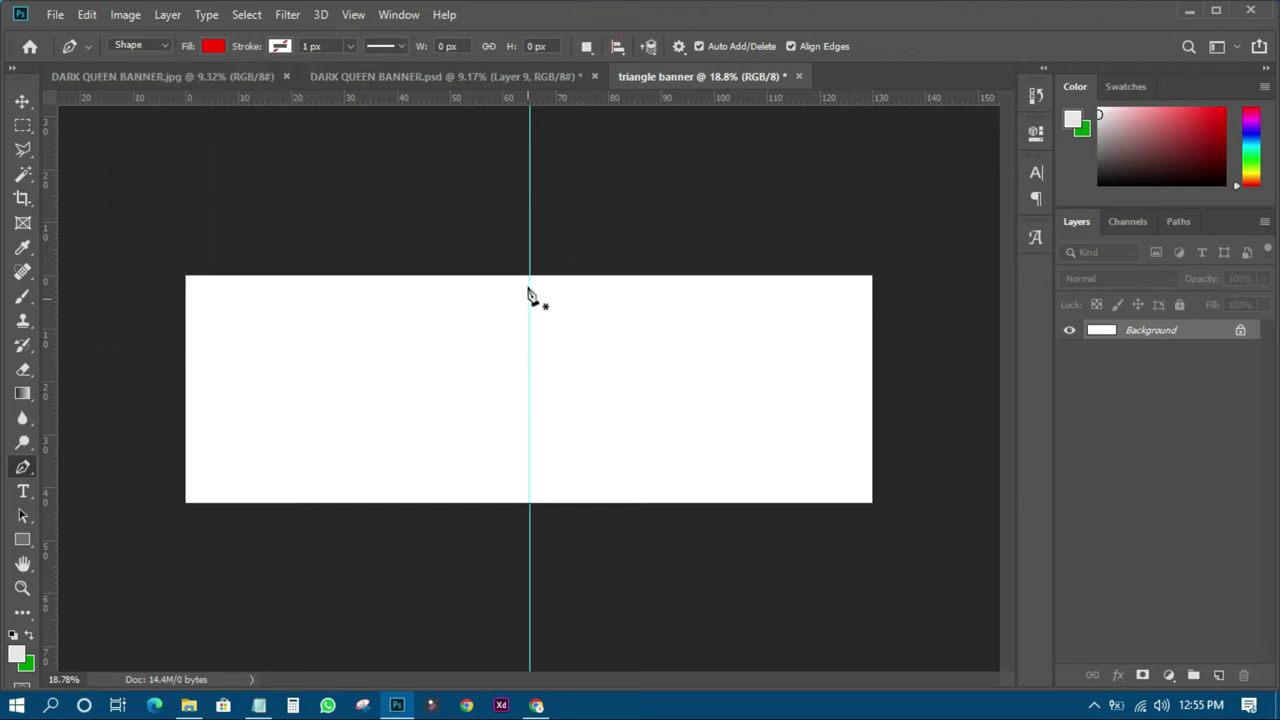
- Place the triangle's apex anchor at the top centre on the guide
scroll(526, 289, "up", 10)
scroll(480, 260, "up", 10)
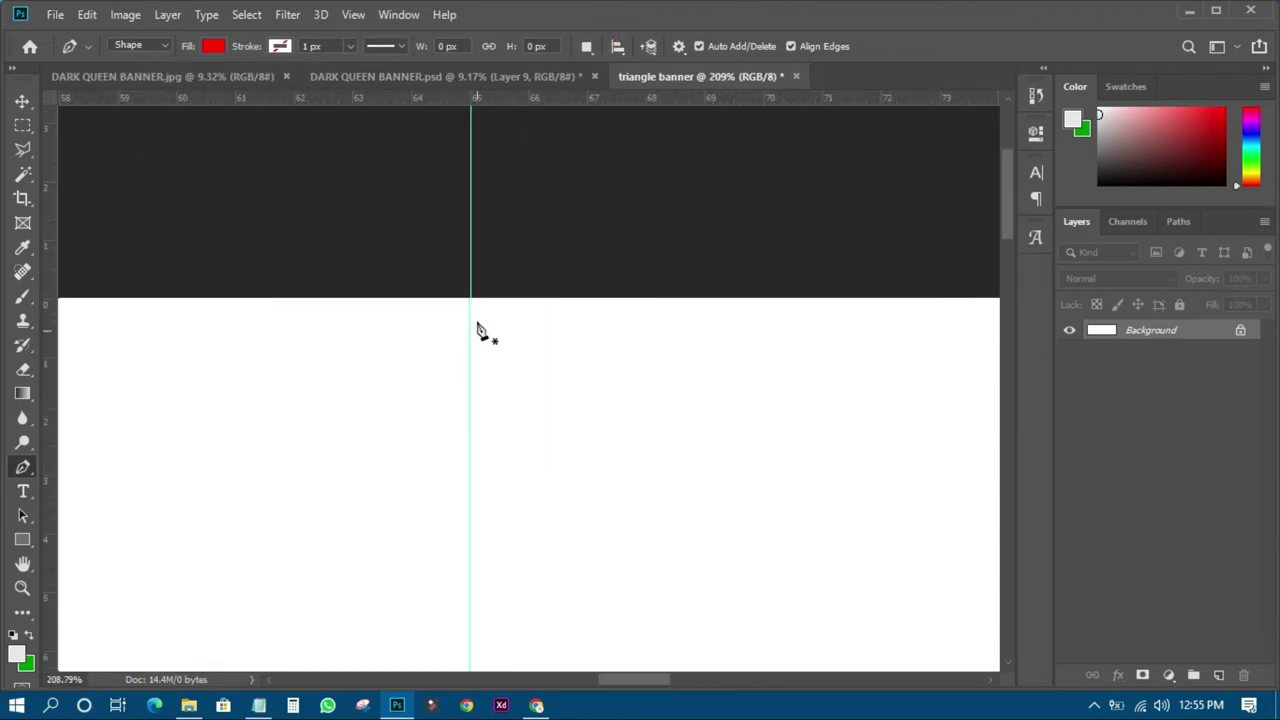
scroll(380, 210, "up", 5)
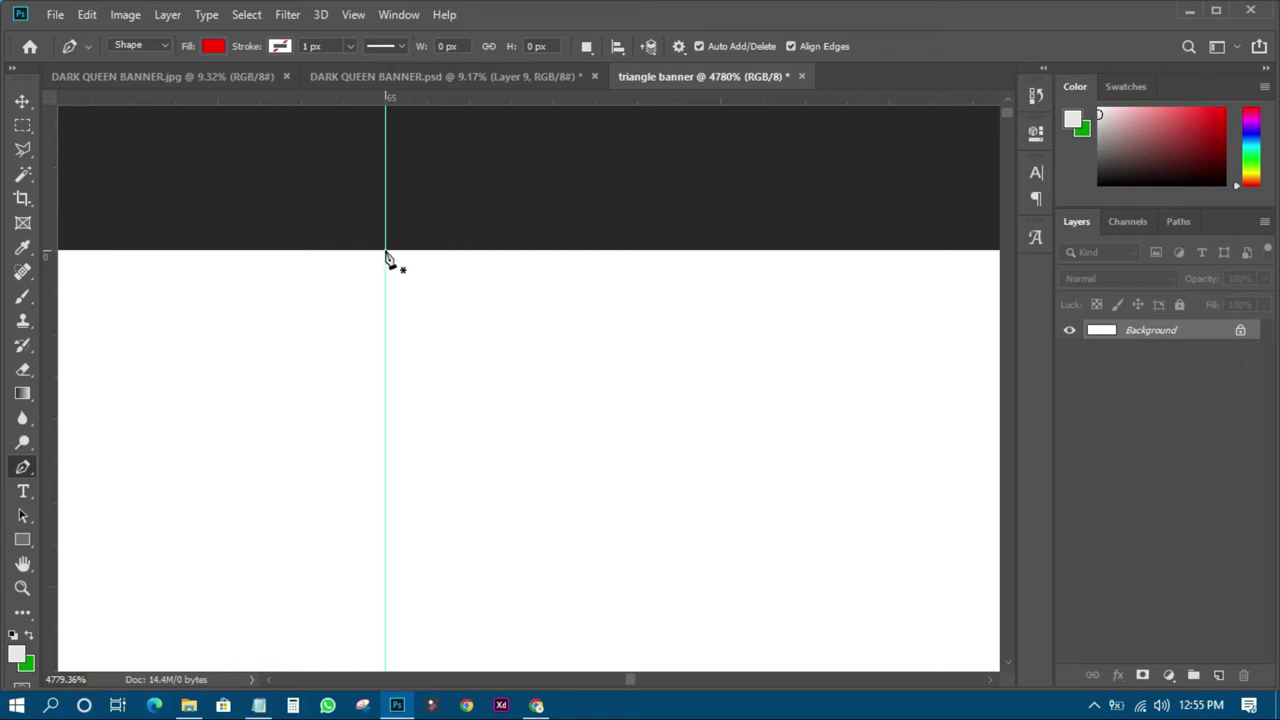
left_click(387, 255)
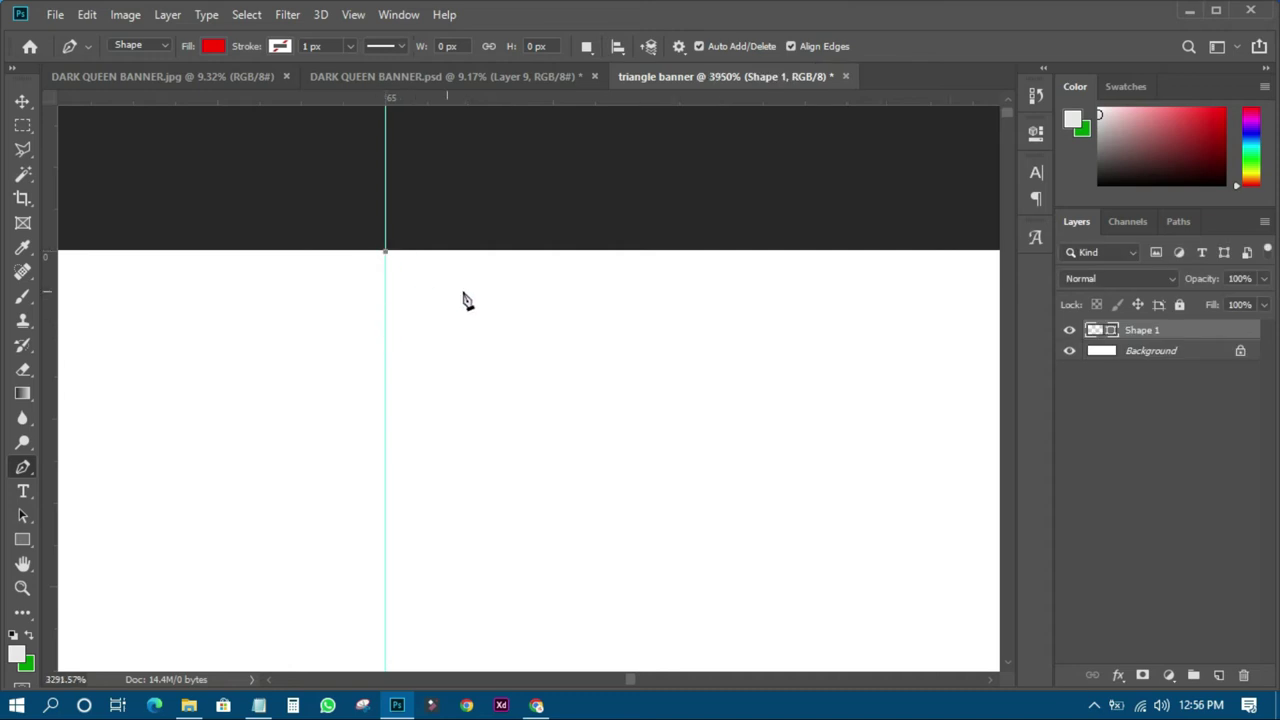
- Add the triangle's bottom-left corner point at the banner's lower-left edge
scroll(463, 300, "down", 10)
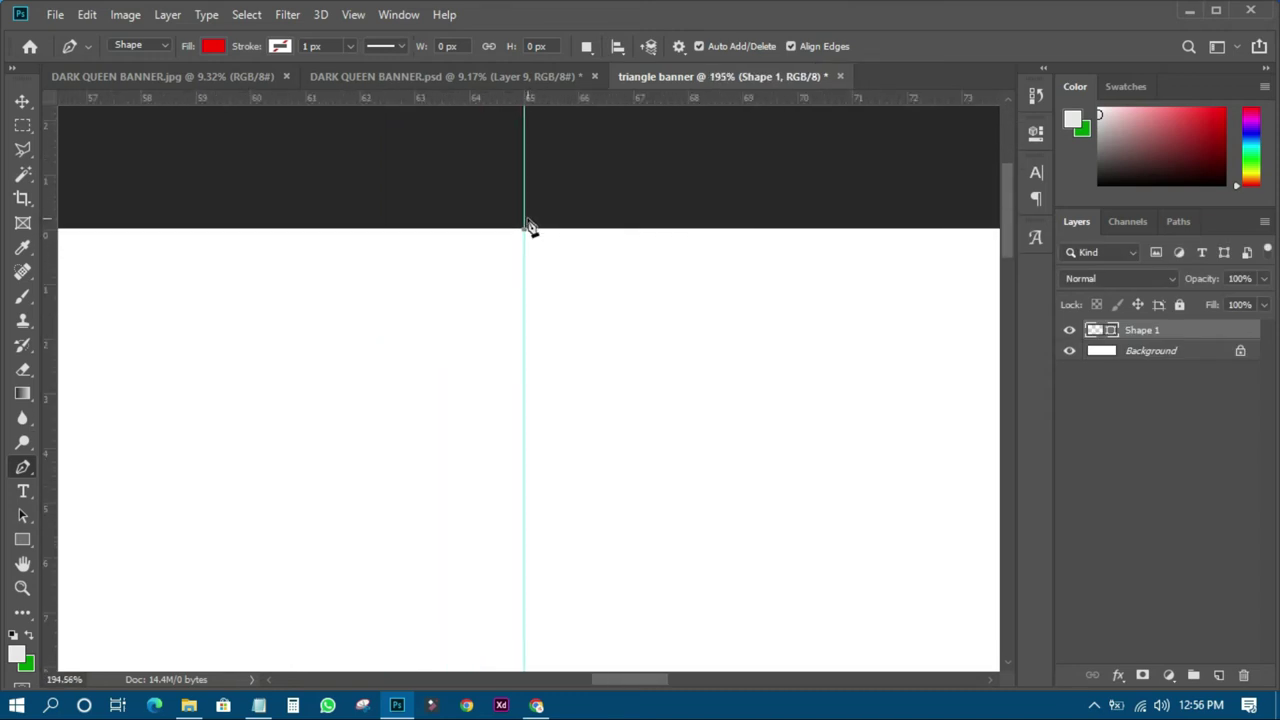
scroll(530, 228, "down", 5)
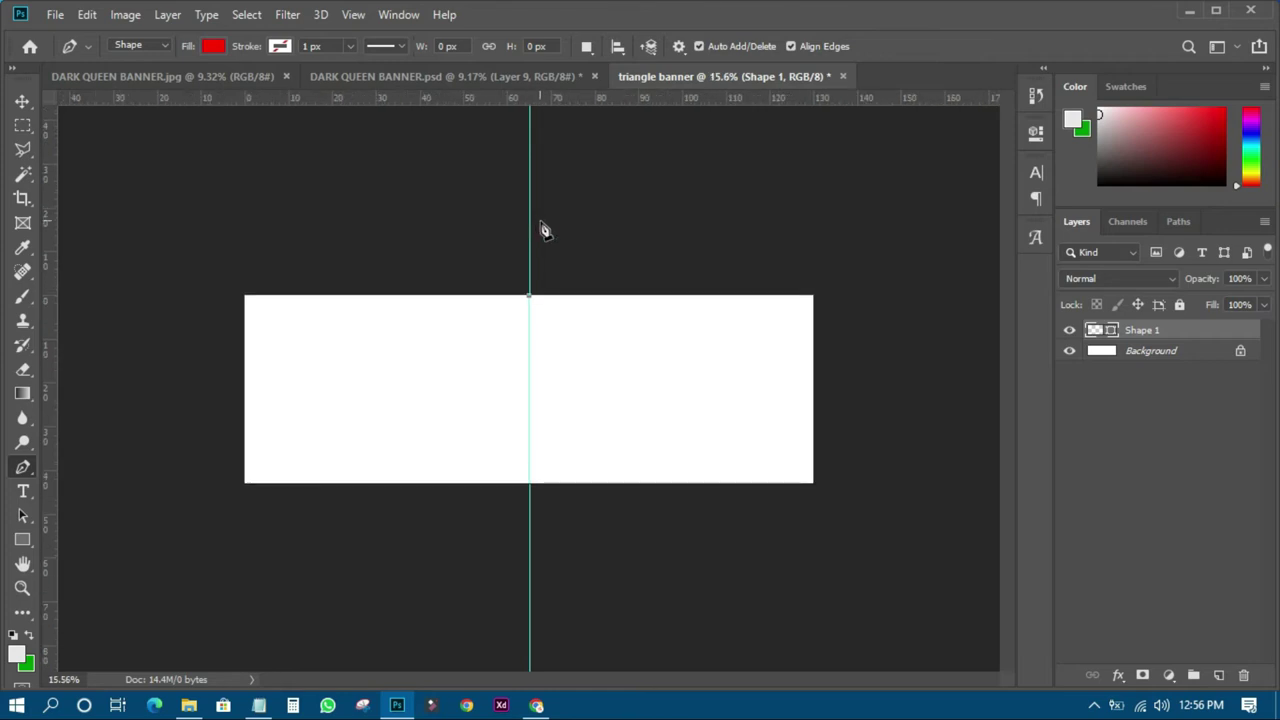
scroll(524, 334, "up", 3)
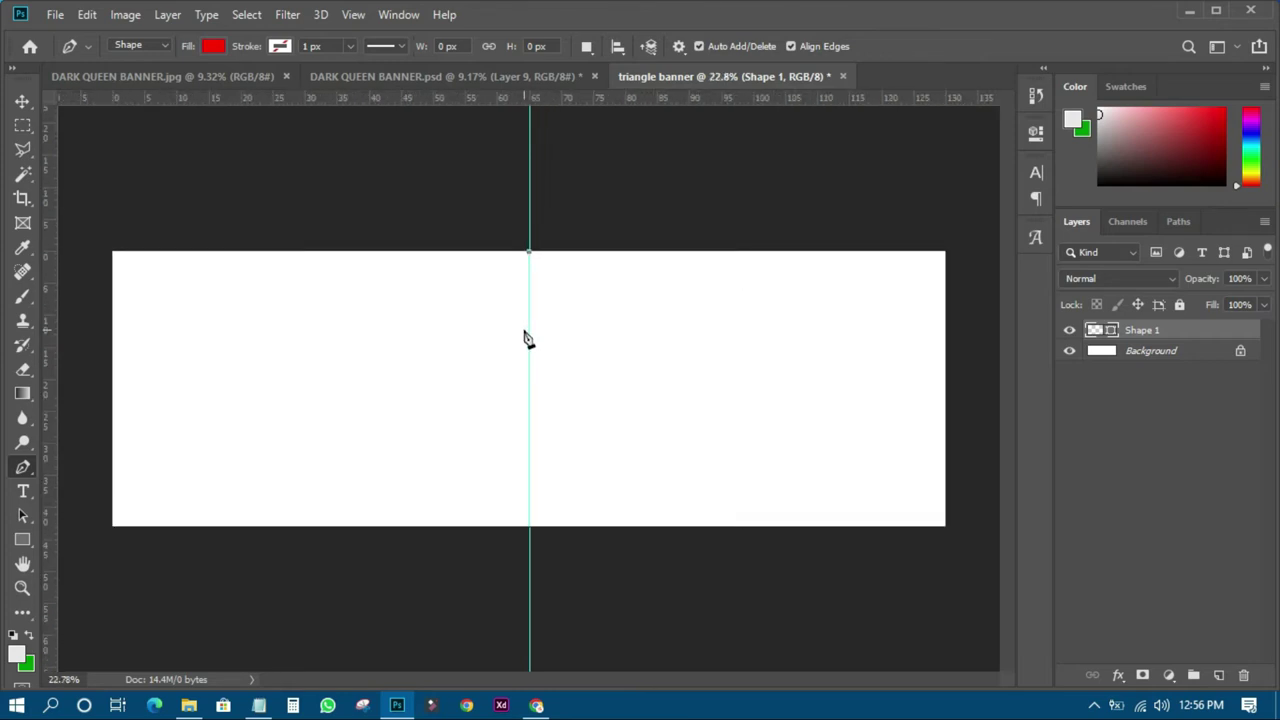
scroll(88, 545, "up", 2)
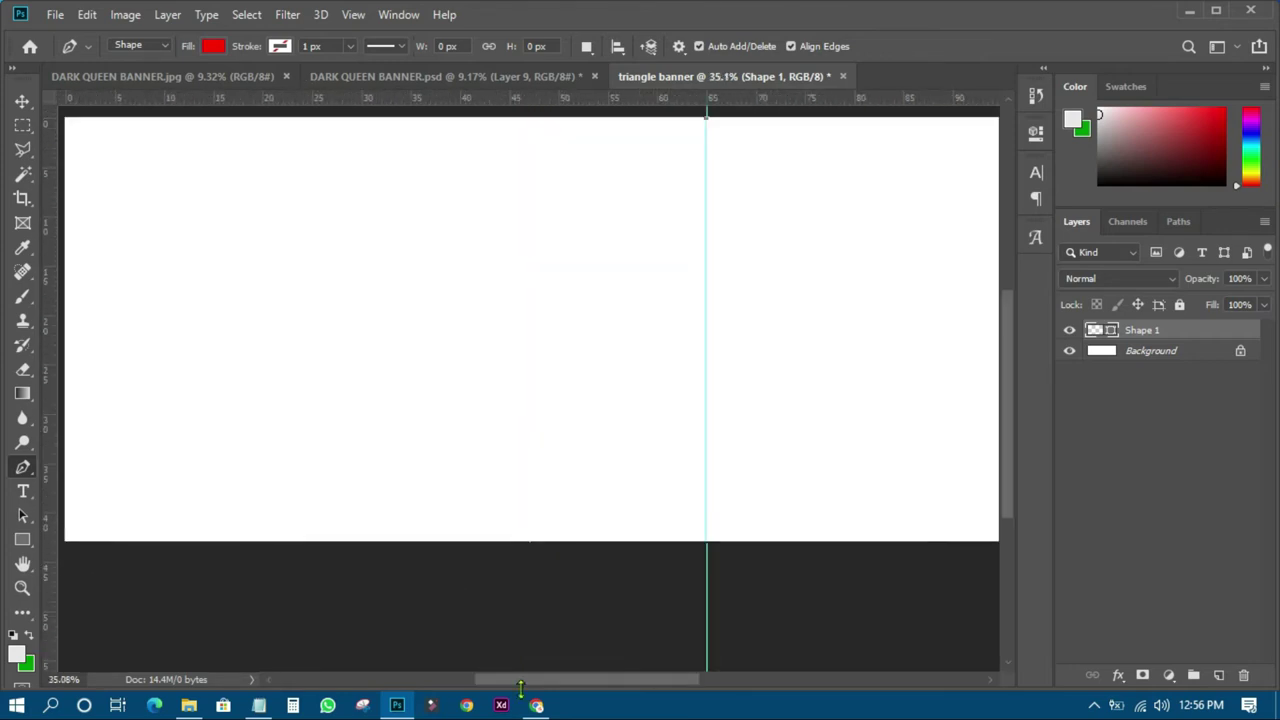
left_click_drag(521, 679, 462, 678)
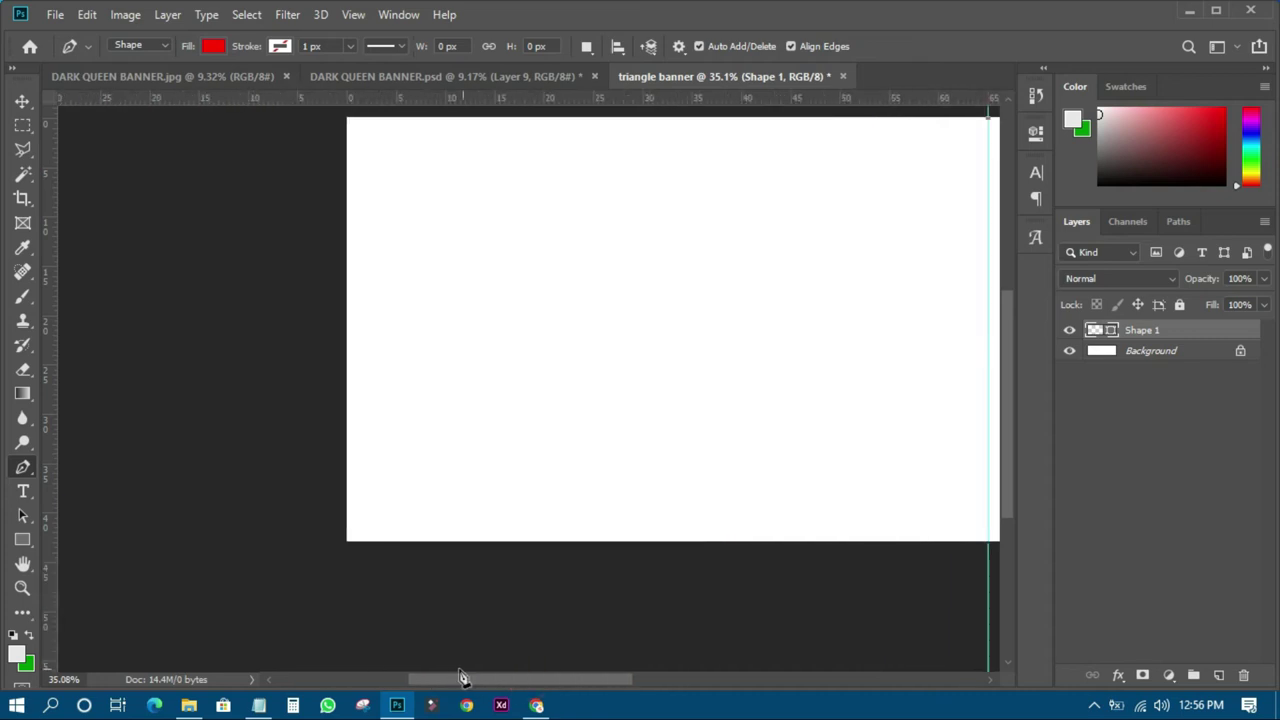
scroll(352, 554, "up", 8)
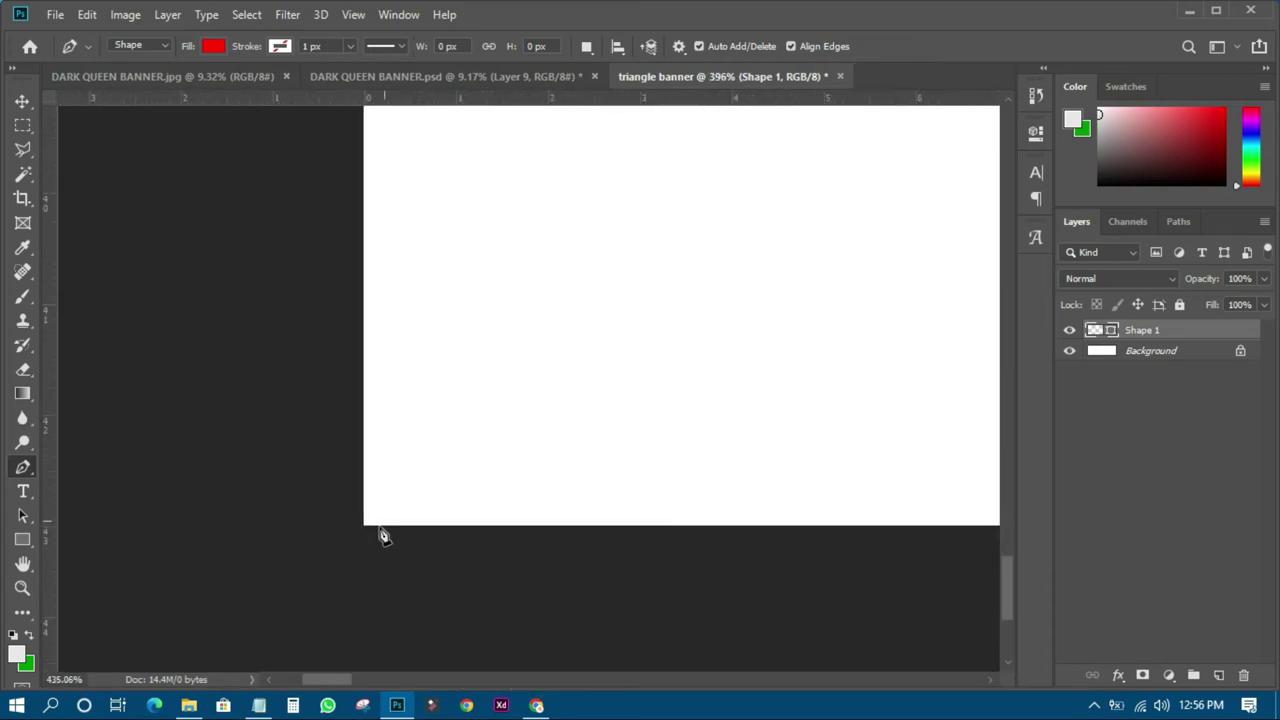
scroll(383, 537, "up", 5)
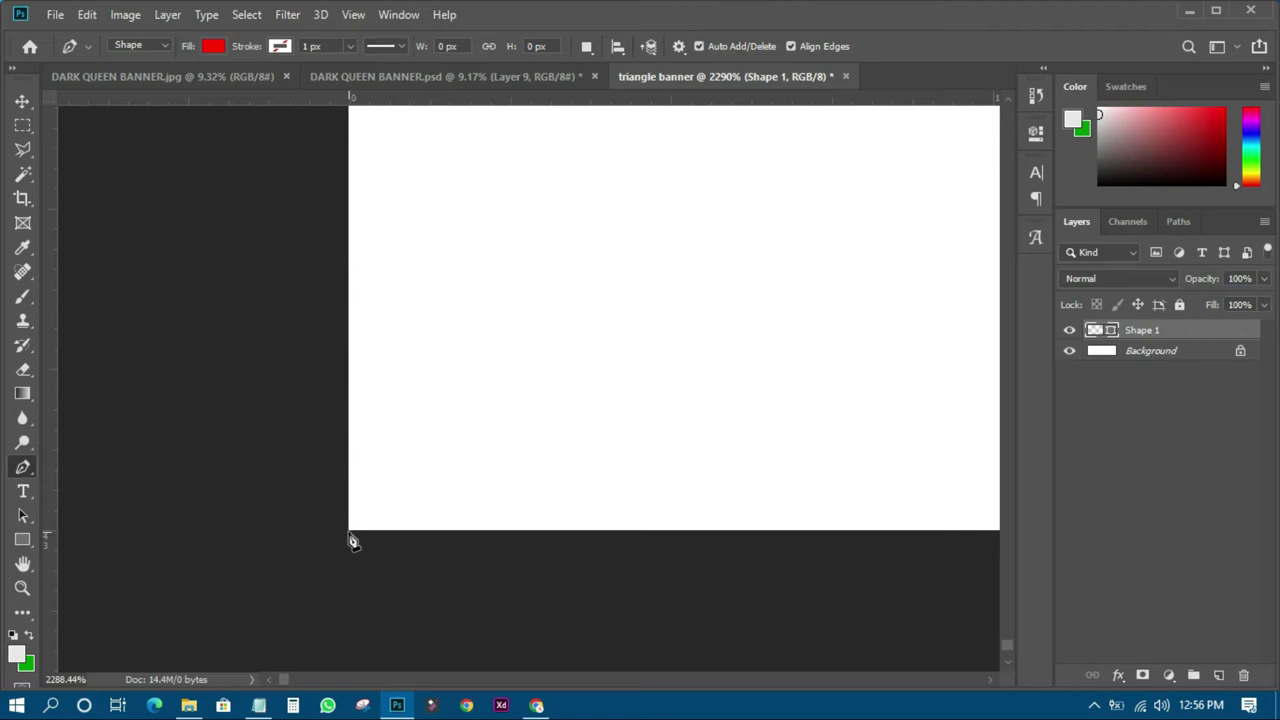
left_click(350, 532)
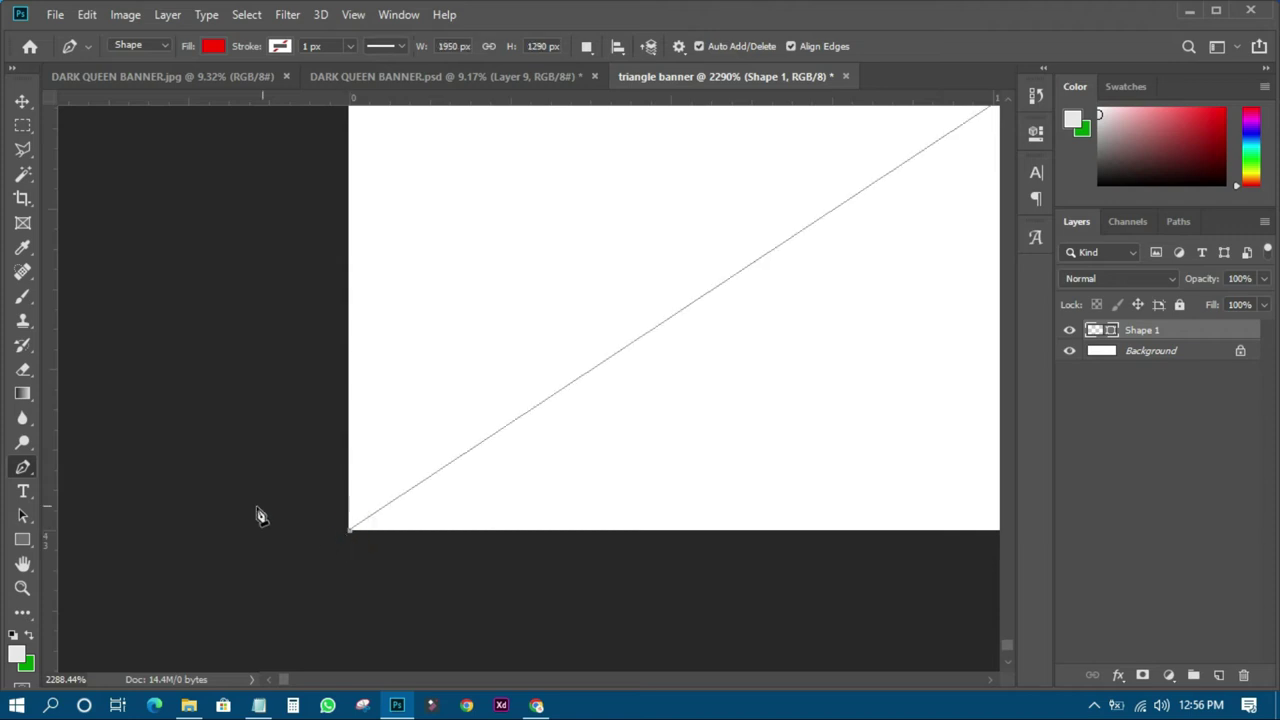
- Add the triangle's bottom-right corner point at the banner's lower-right edge
scroll(258, 517, "down", 5)
scroll(268, 532, "down", 5)
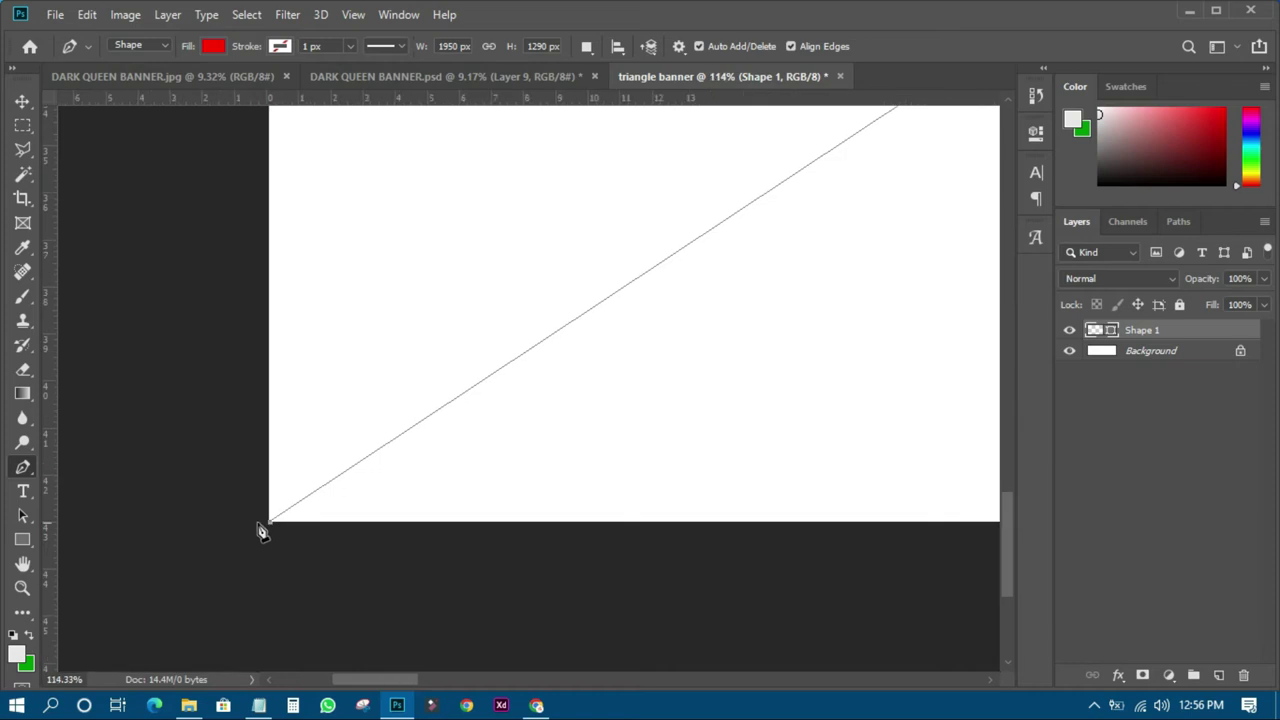
scroll(258, 530, "down", 2)
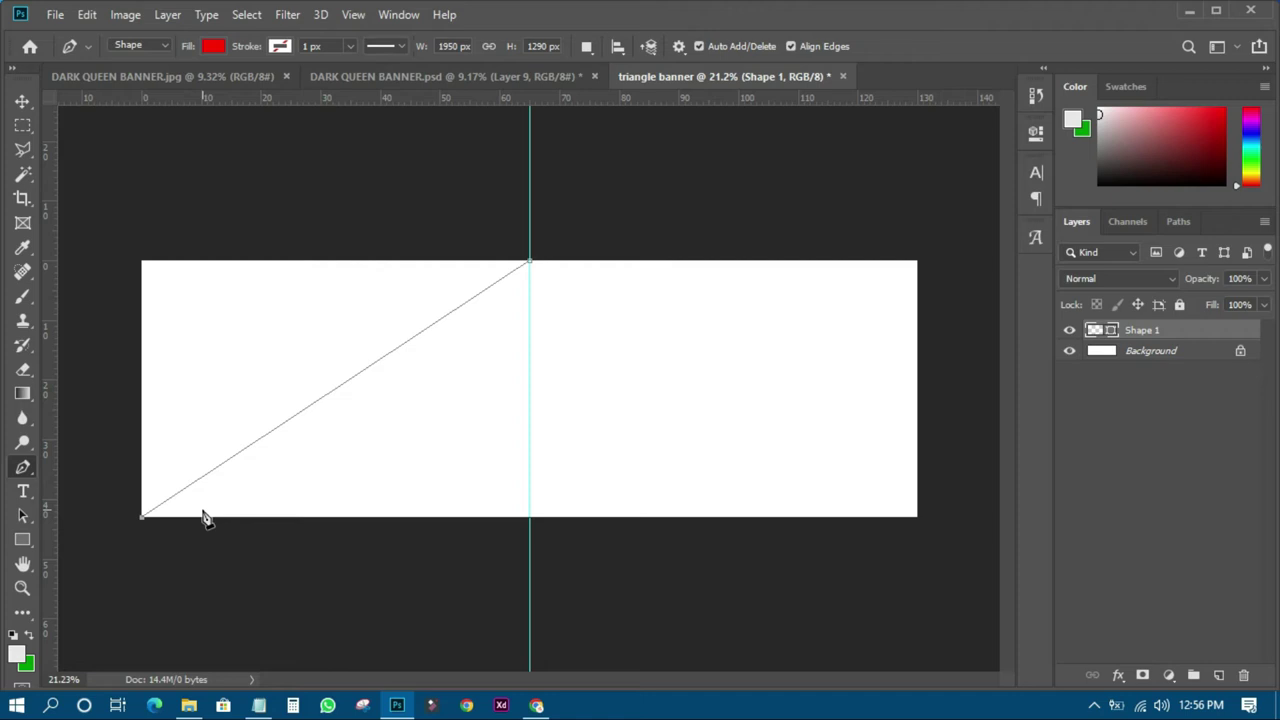
scroll(963, 531, "up", 5)
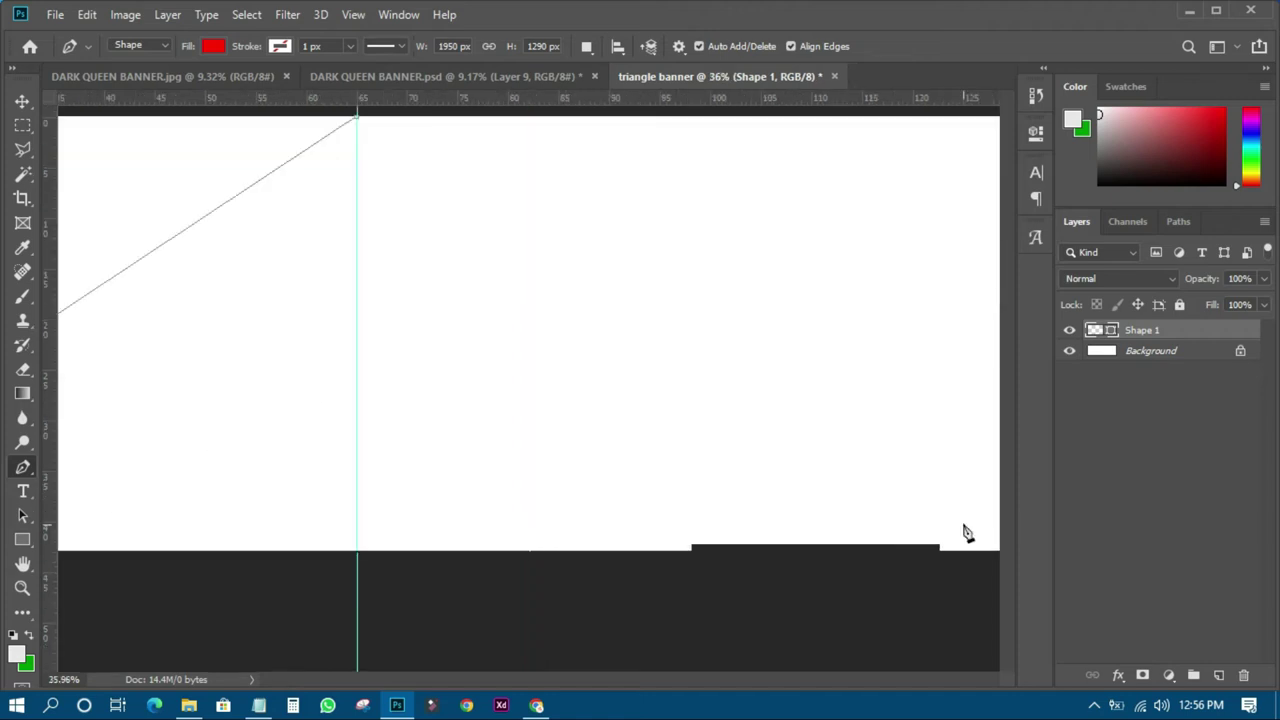
left_click_drag(695, 680, 826, 679)
scroll(358, 590, "up", 6)
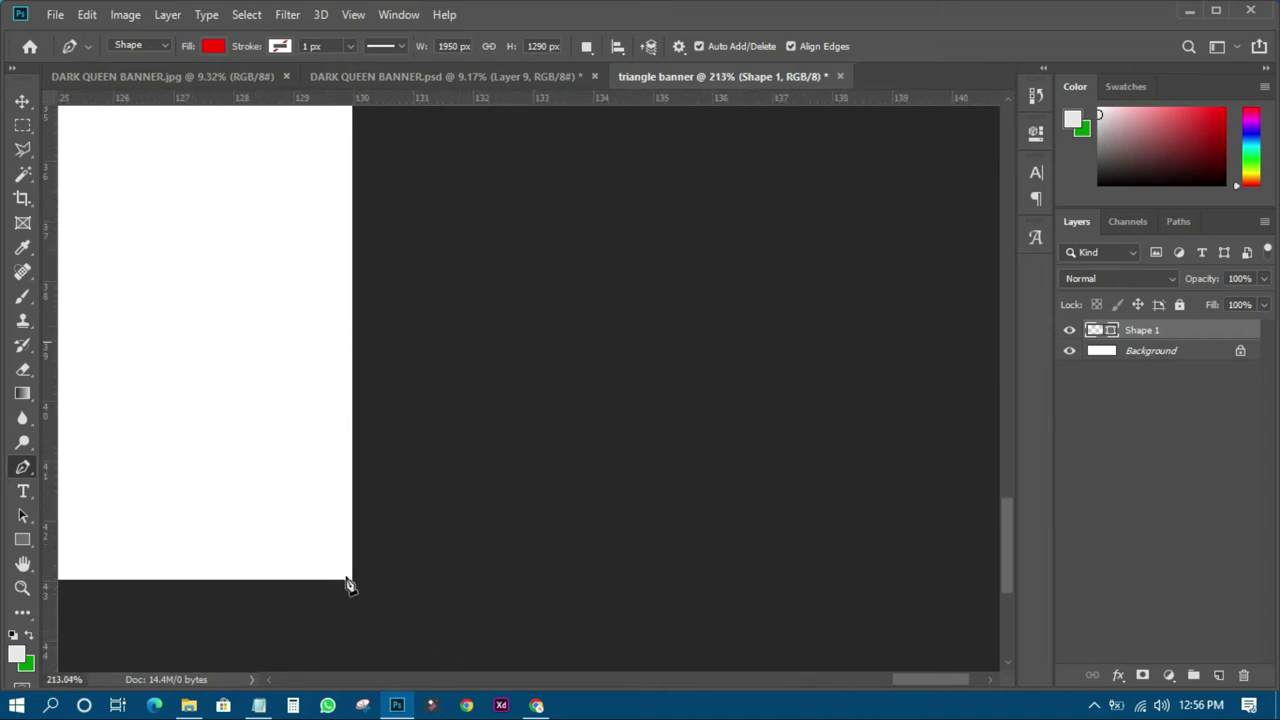
scroll(360, 592, "up", 3)
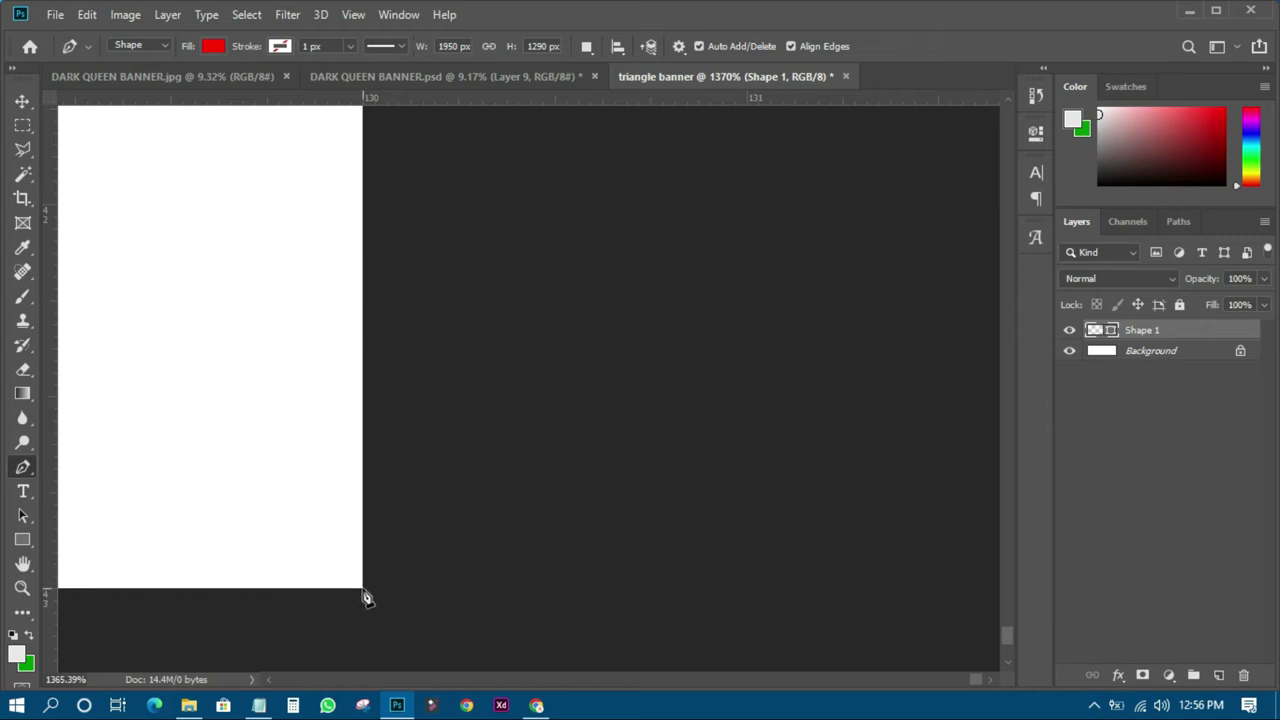
left_click(365, 595)
scroll(412, 578, "down", 3)
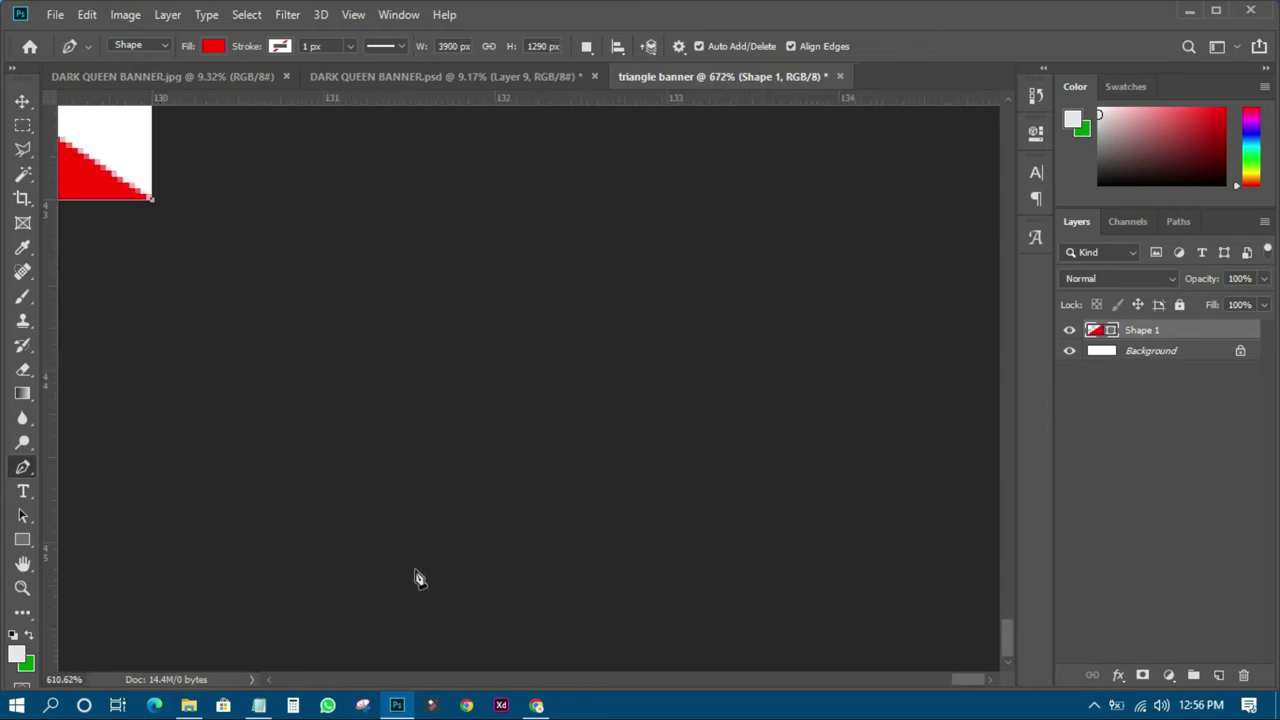
scroll(420, 577, "down", 8)
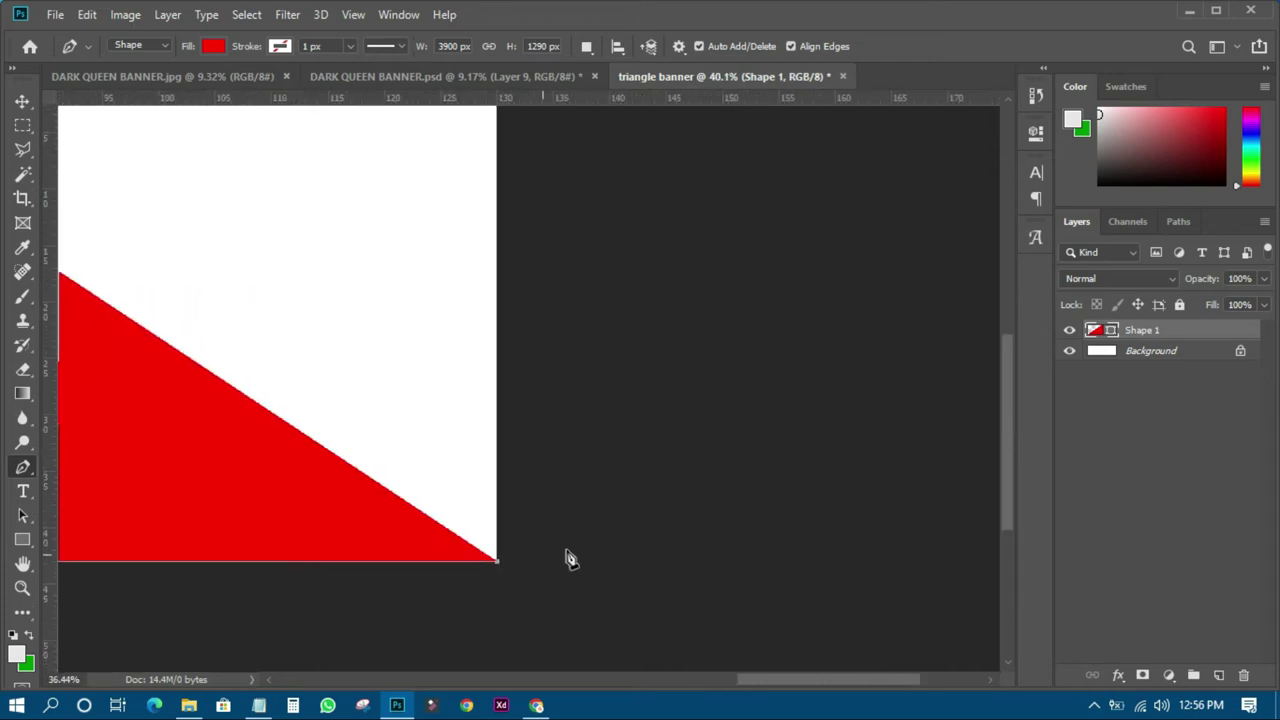
scroll(600, 500, "down", 5)
scroll(590, 380, "up", 2)
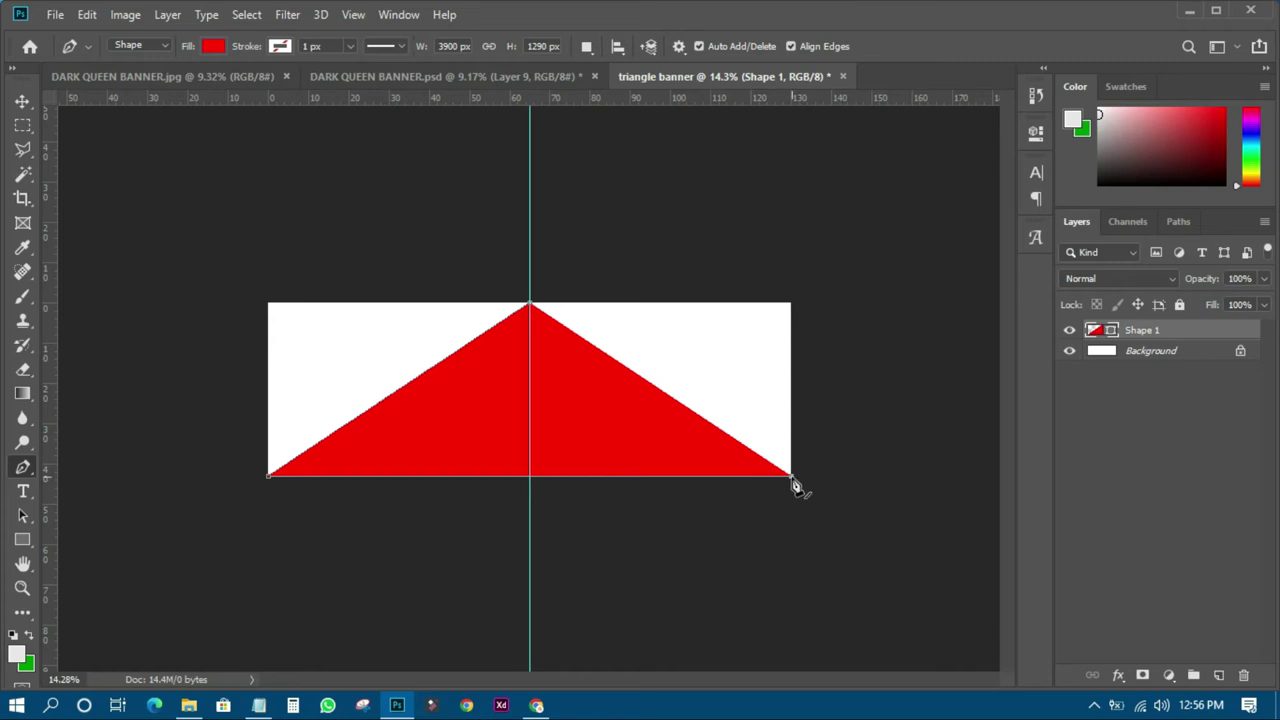
- Close the triangle path at the apex and deselect the new Shape 1 layer
left_click(529, 305)
left_click(22, 101)
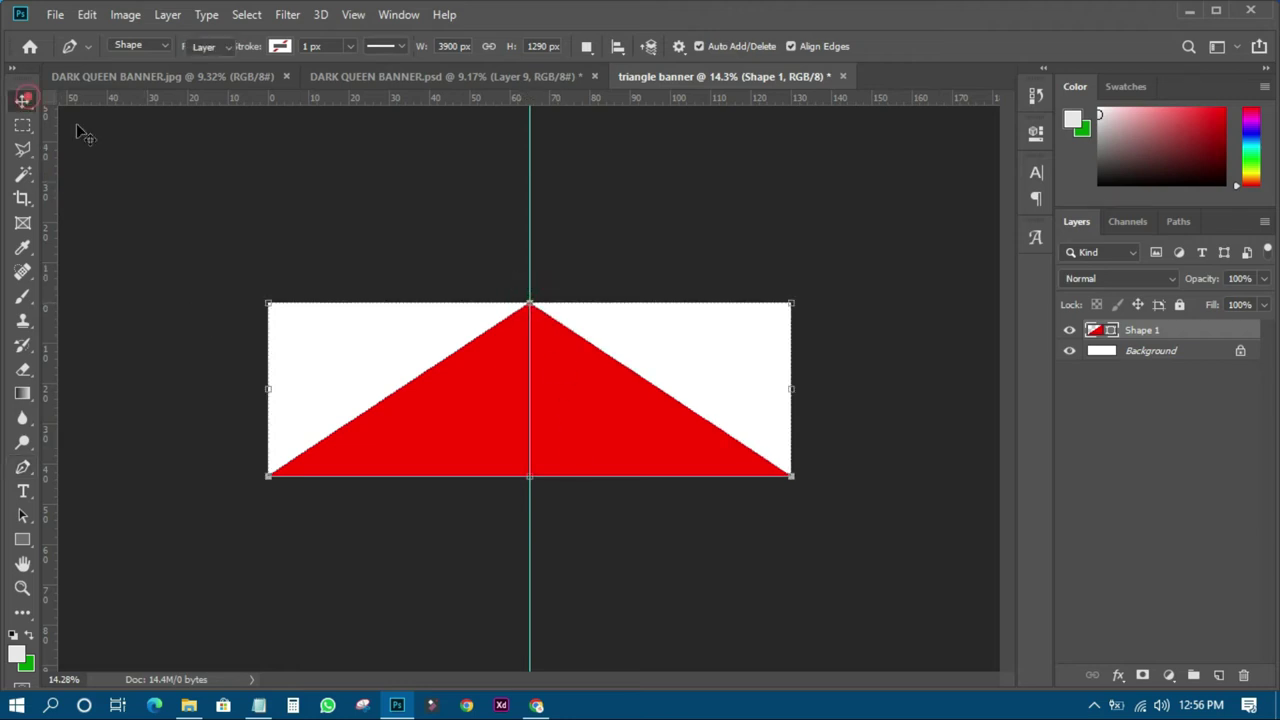
left_click(598, 241)
scroll(640, 438, "up", 2)
scroll(645, 433, "down", 2)
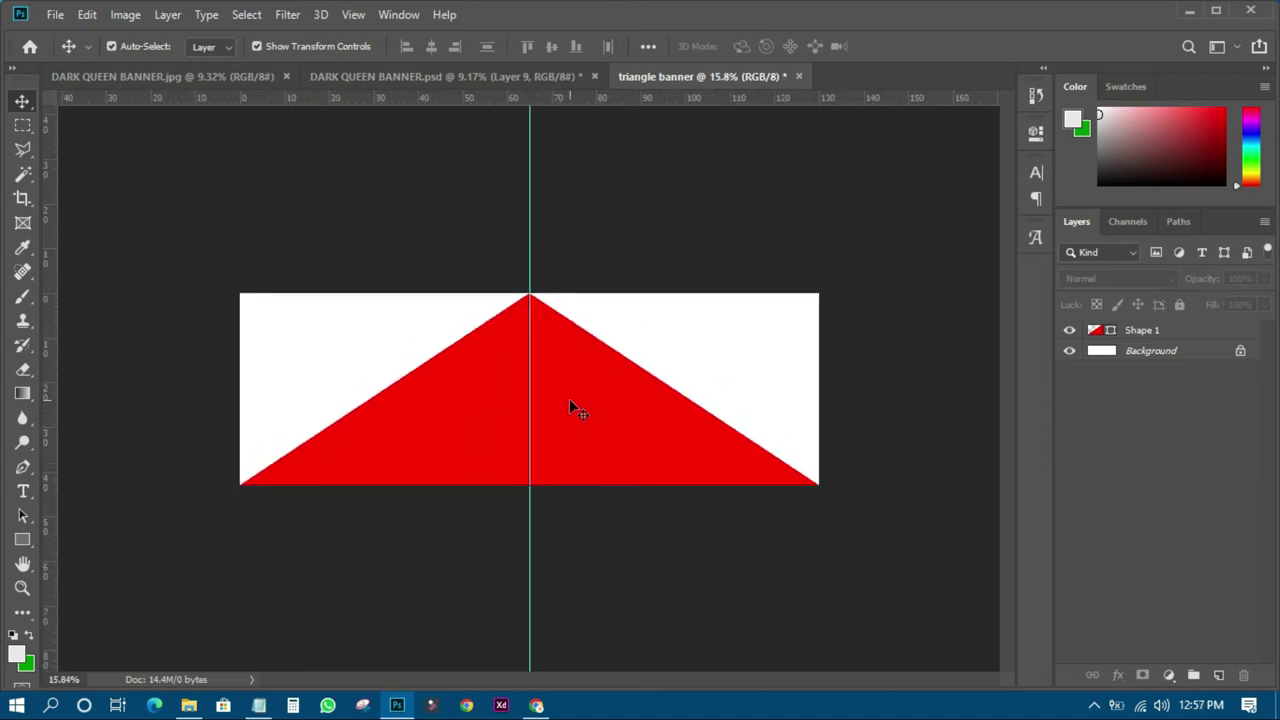
- Toggle the Background layer off and on to check Shape 1, then return to DARK QUEEN BANNER.psd
left_click(1069, 352)
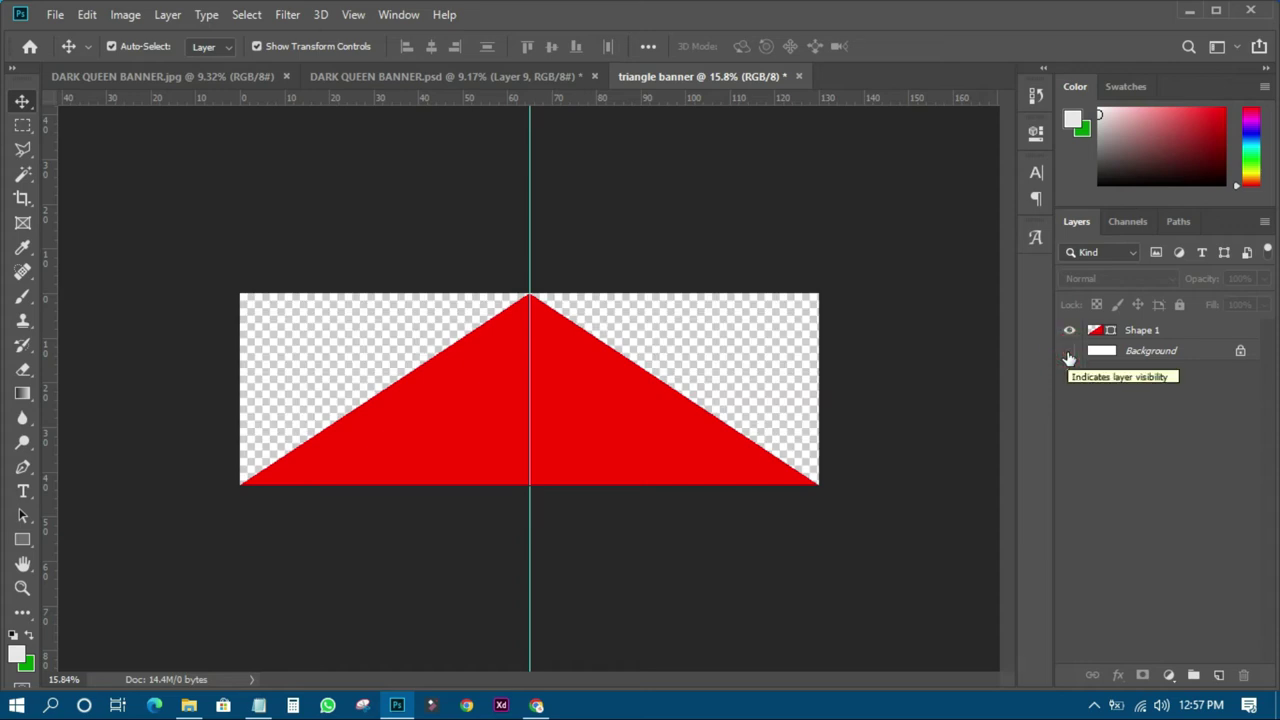
left_click(1069, 352)
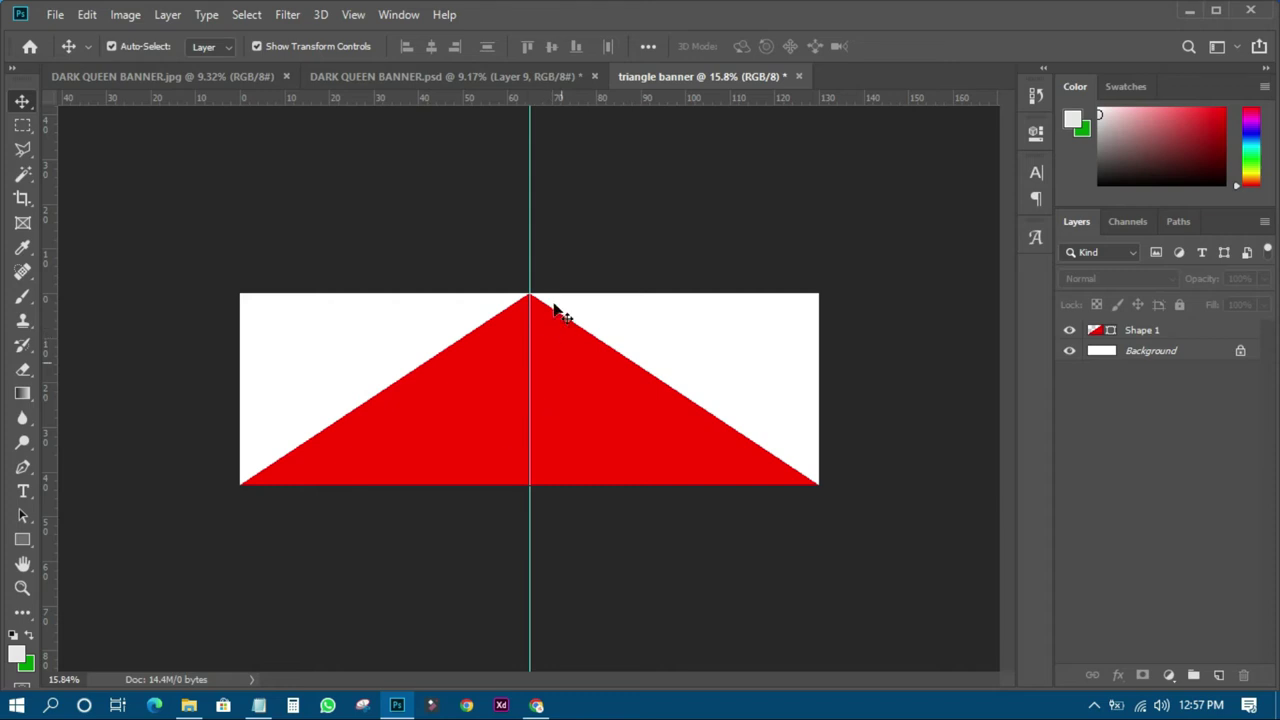
left_click(567, 429)
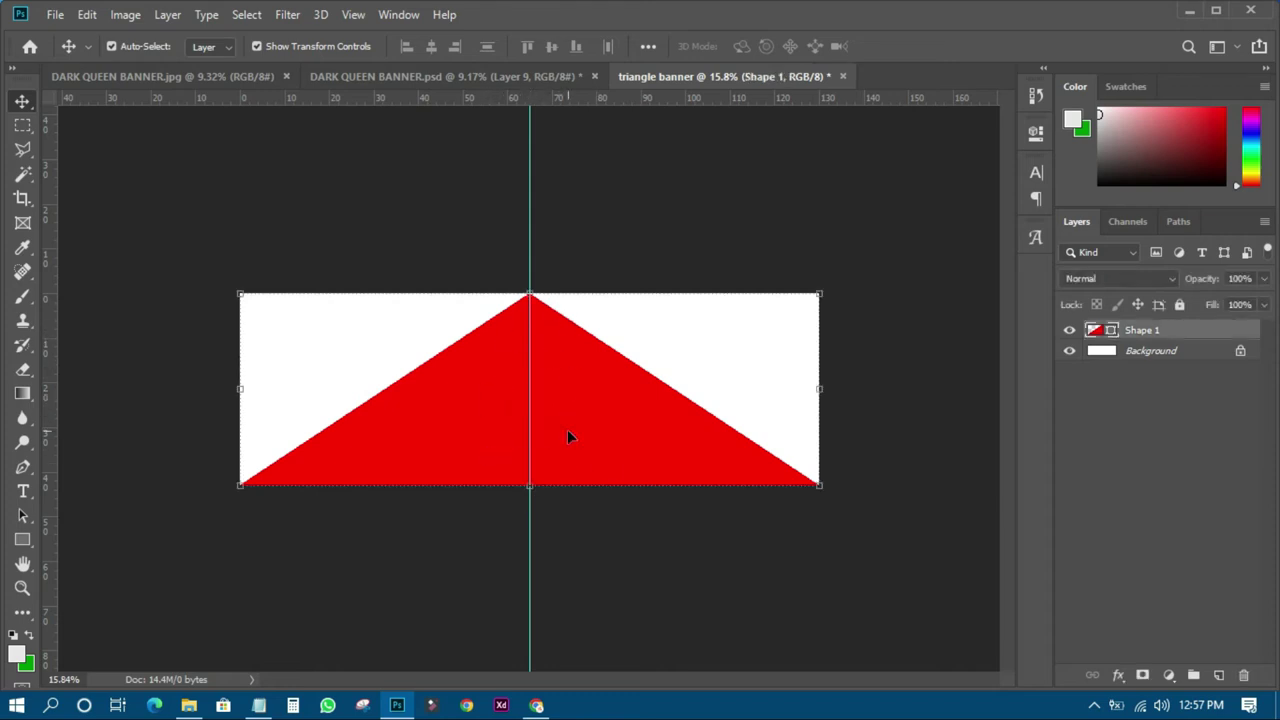
left_click(1069, 351)
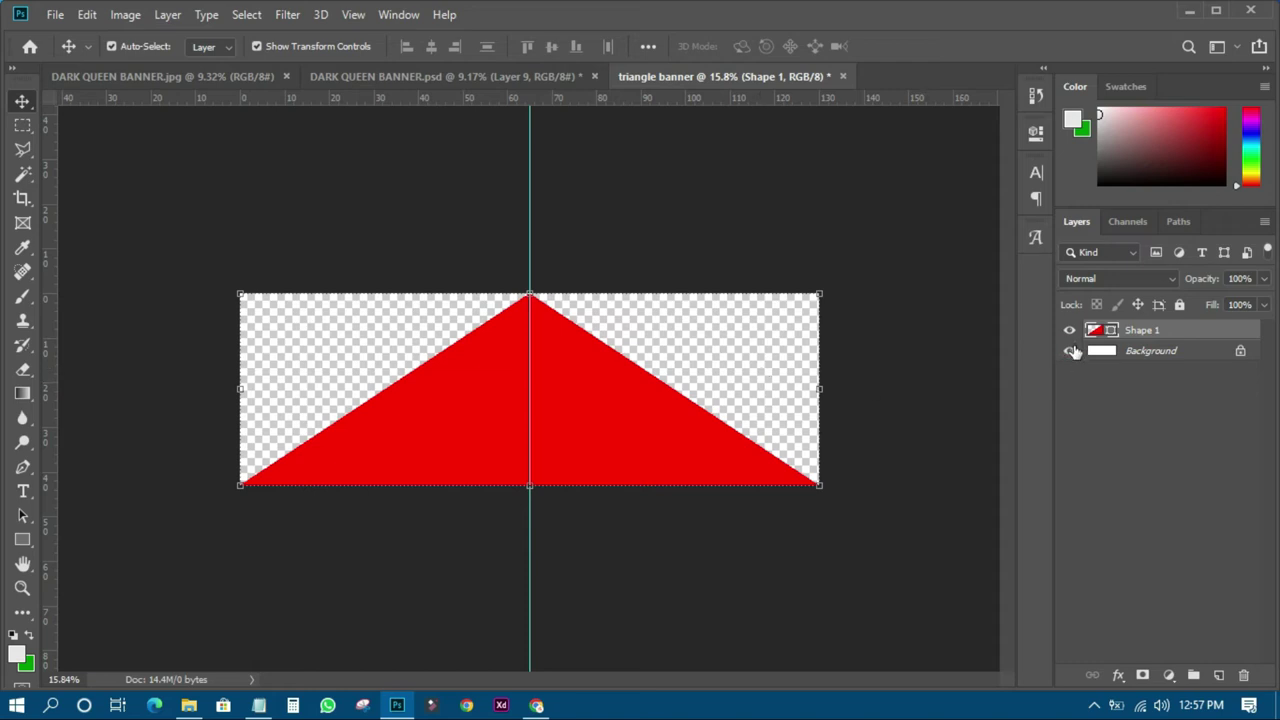
left_click(1069, 351)
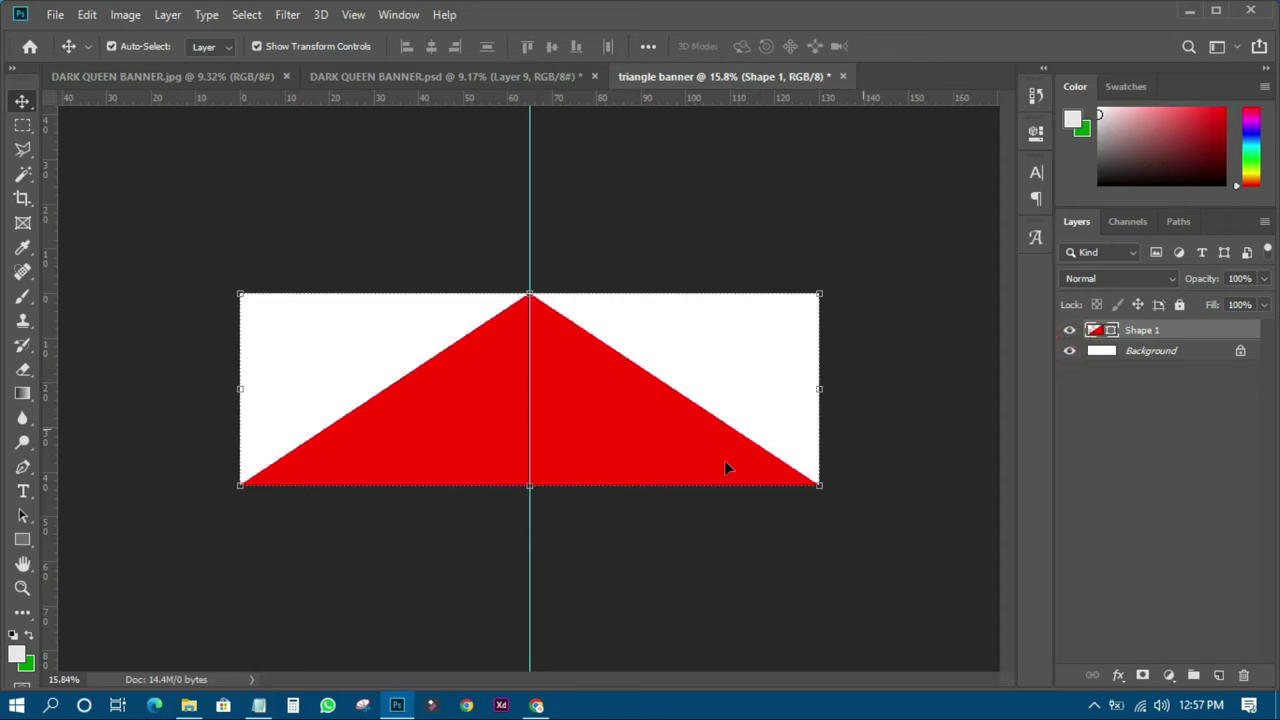
left_click(451, 77)
- Copy the DARK Queen Slay title group into the triangle banner document
left_click(568, 320)
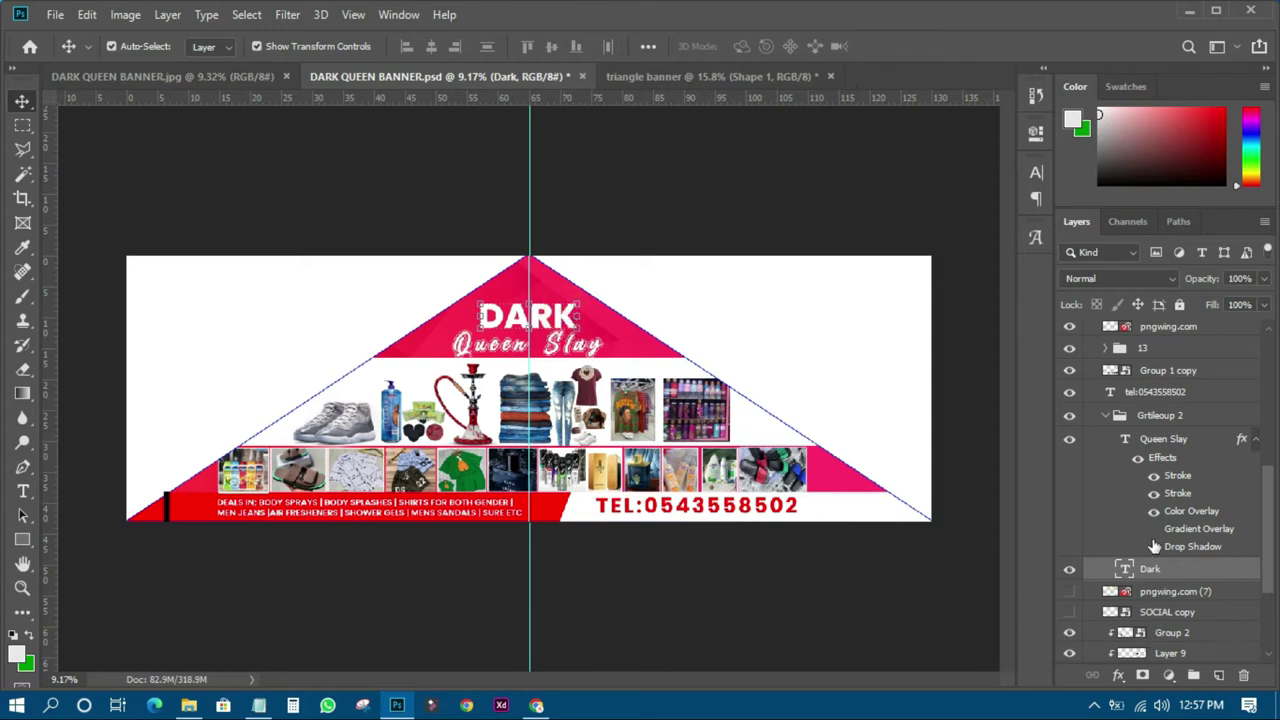
left_click(1155, 425)
left_click_drag(645, 366, 556, 375)
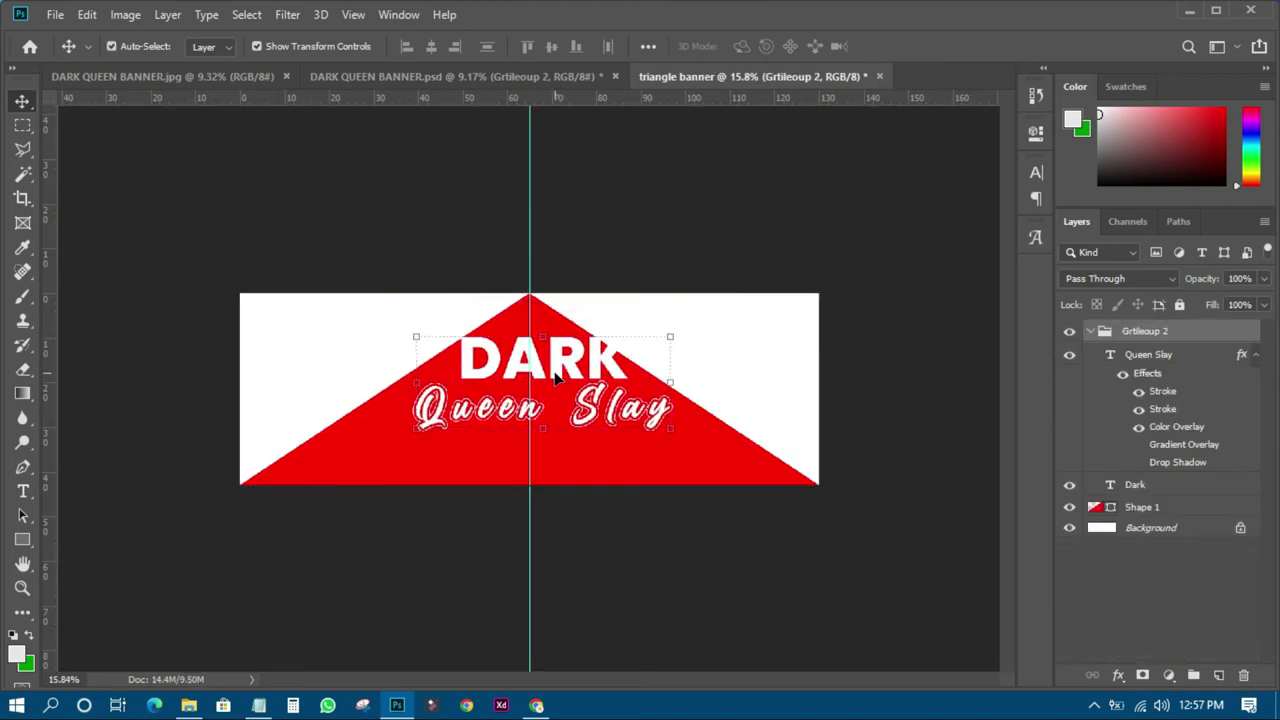
- Scale the DARK Queen Slay title down to 50.33% below the triangle's apex
left_click_drag(670, 335, 553, 357)
left_click(871, 46)
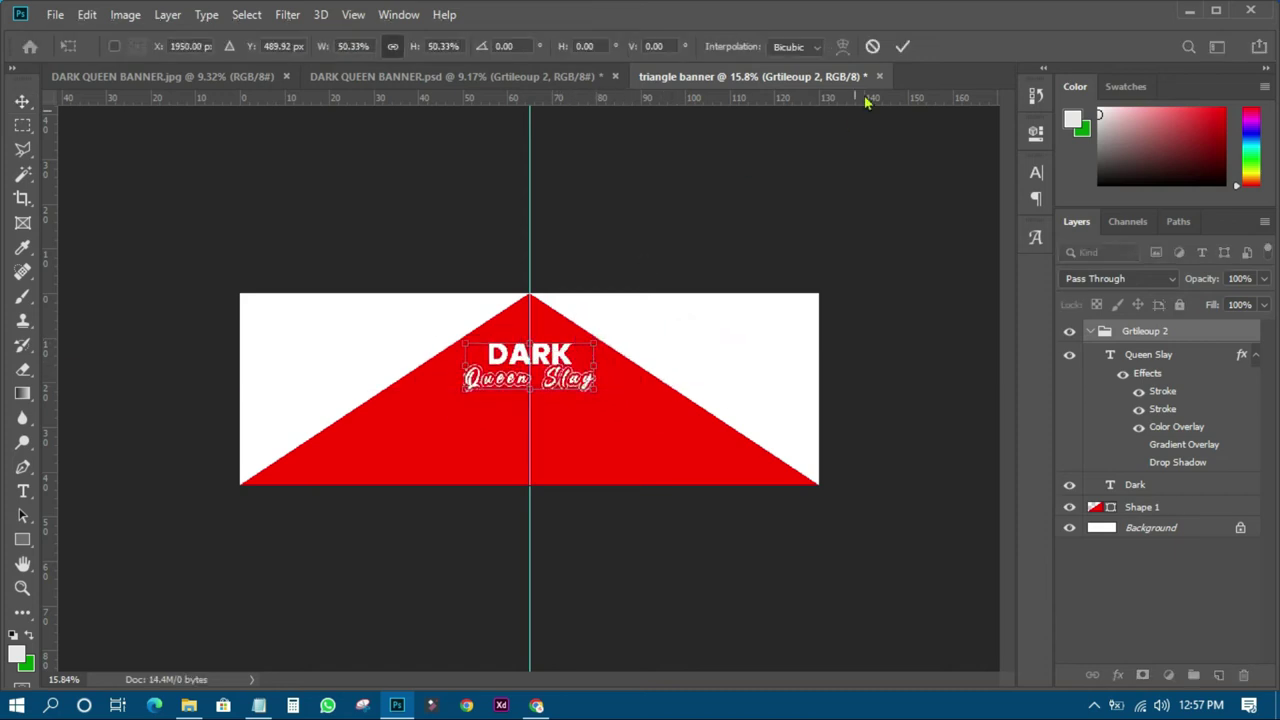
left_click(900, 46)
scroll(524, 404, "up", 2)
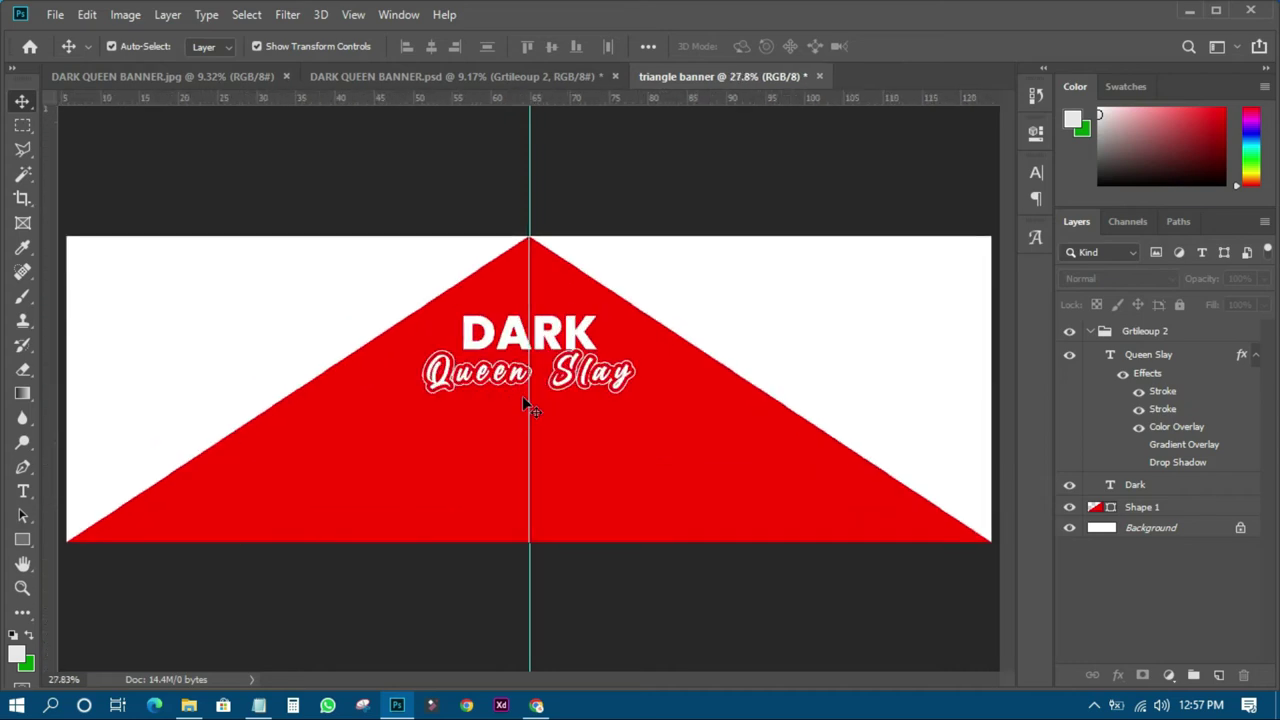
scroll(524, 404, "down", 1)
- In DARK QUEEN BANNER.psd, select the product band through Group 2 layers, then undo a trial move
left_click(428, 77)
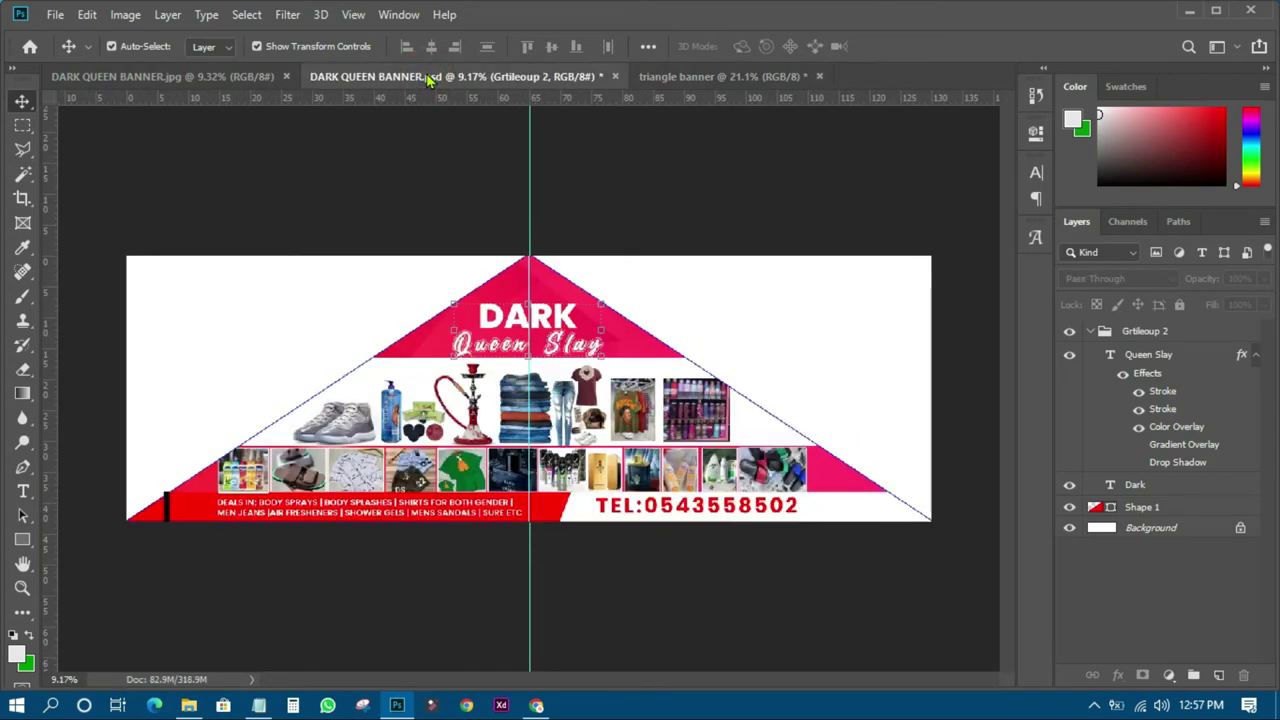
left_click(714, 157)
left_click(757, 424)
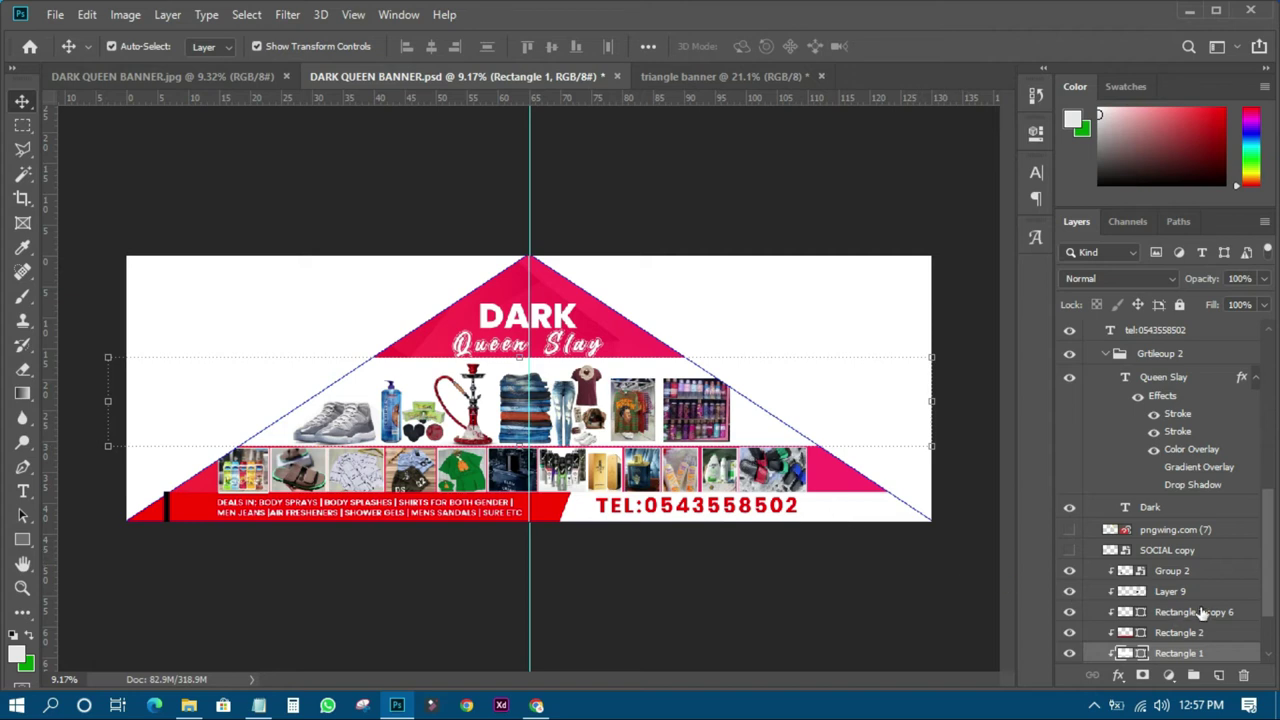
scroll(1203, 612, "down", 2)
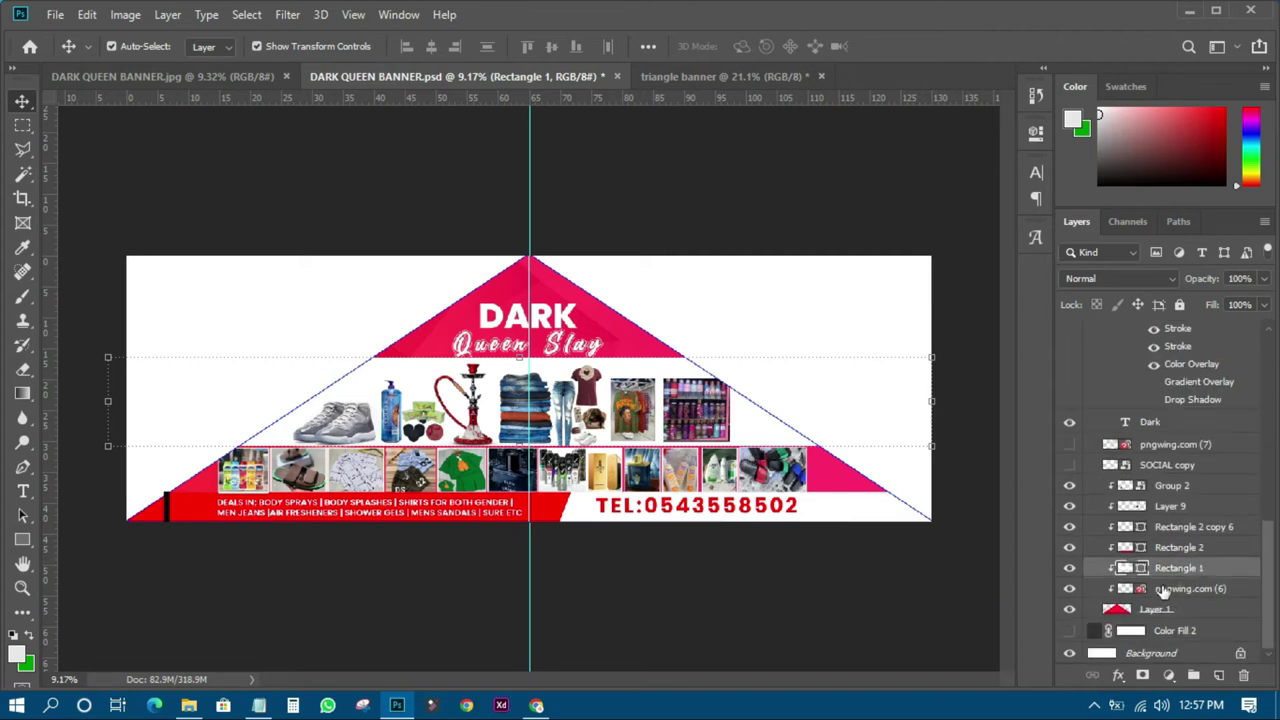
left_click(1163, 589)
left_click(1165, 569)
left_click(1165, 486, "shift")
left_click_drag(610, 388, 610, 377)
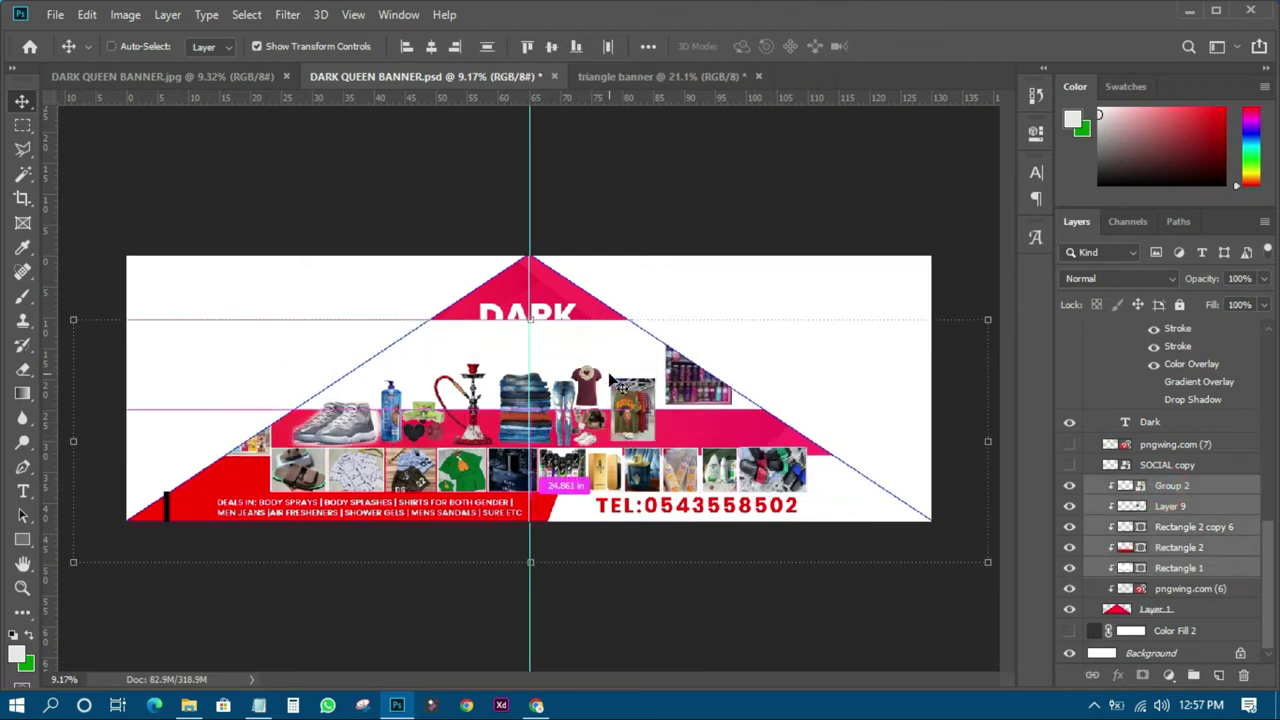
key("ctrl+z")
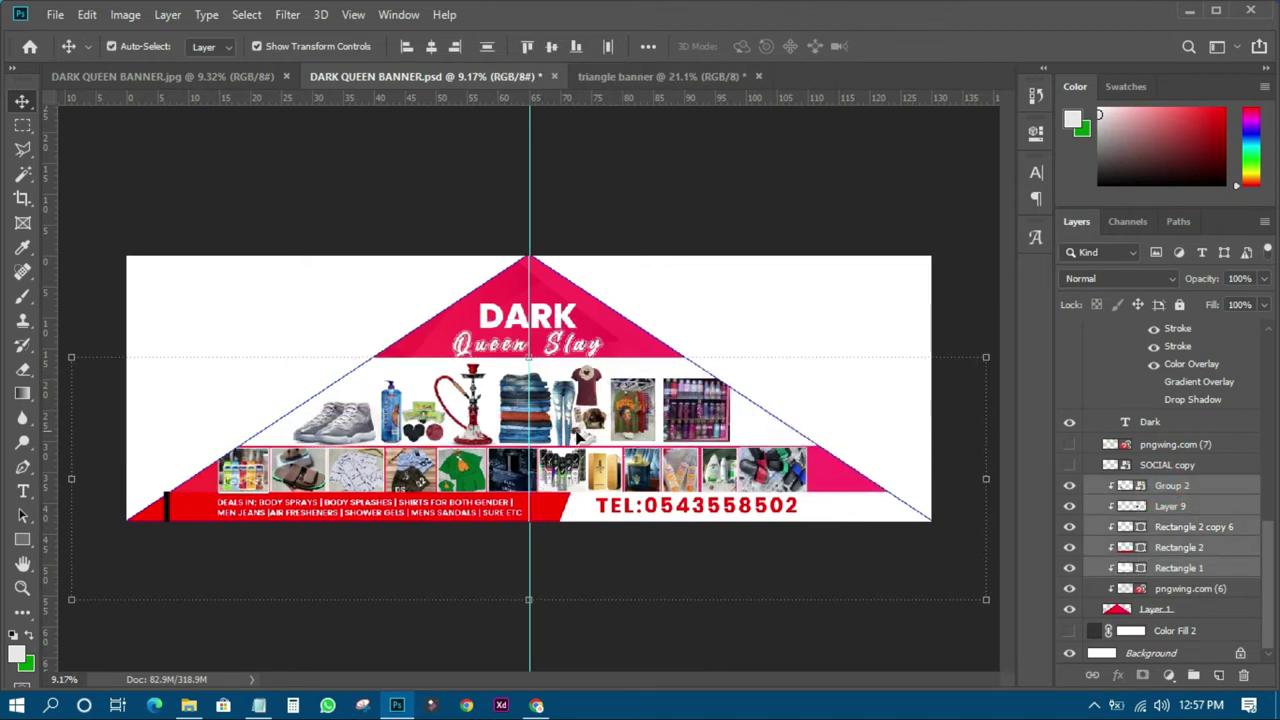
- Select the cosmetics, clothing, hookah and sneakers images and carry them into the triangle banner
left_click(696, 415)
left_click(648, 416, "shift")
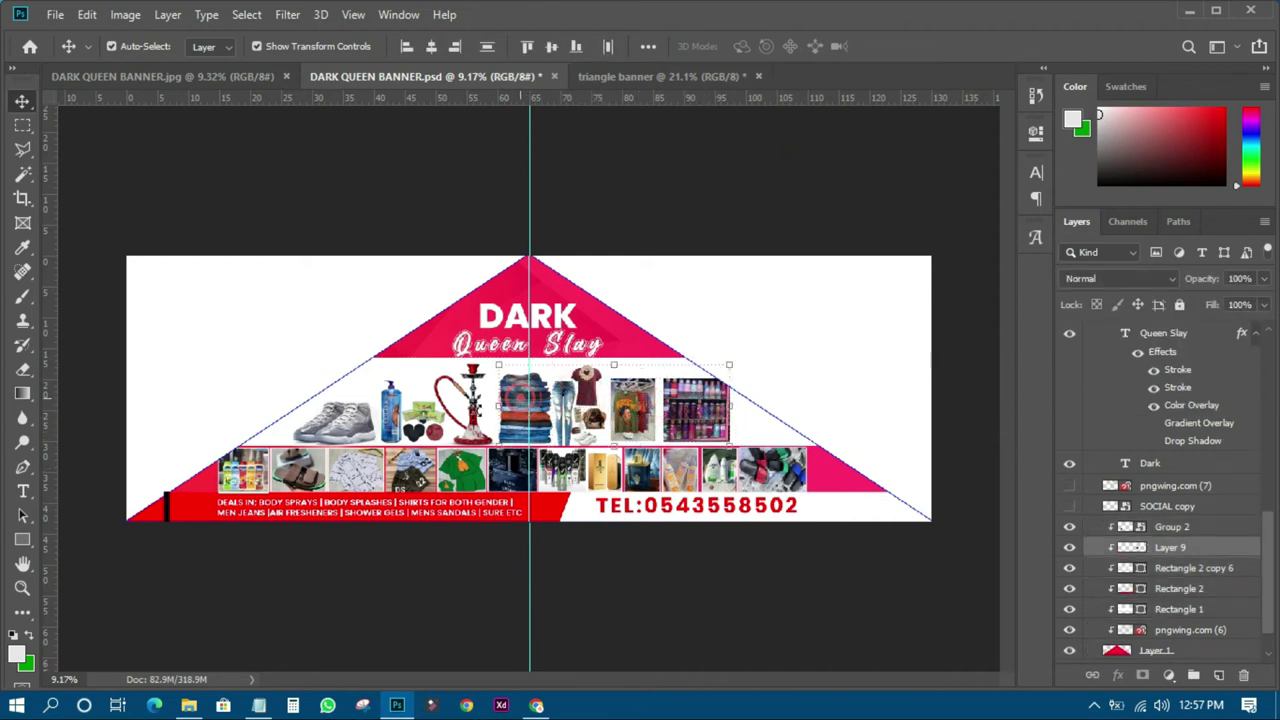
left_click(468, 415, "shift")
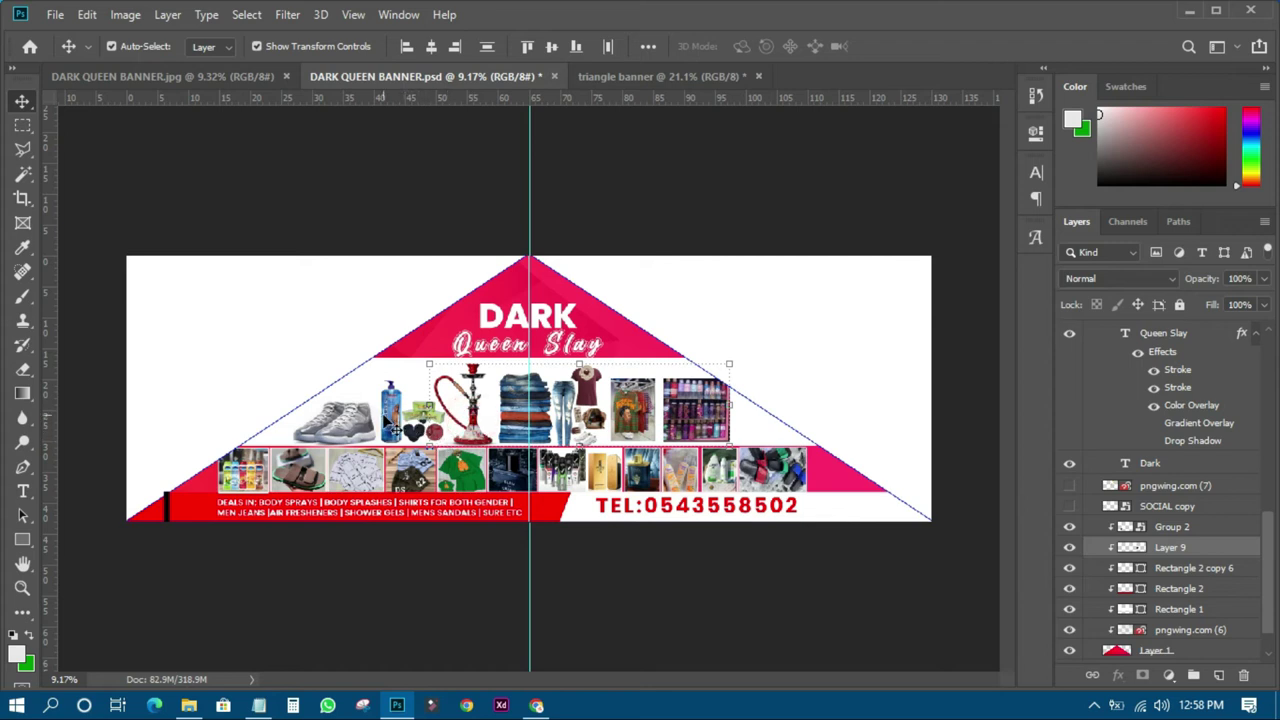
left_click(350, 432, "shift")
left_click_drag(562, 414, 612, 428)
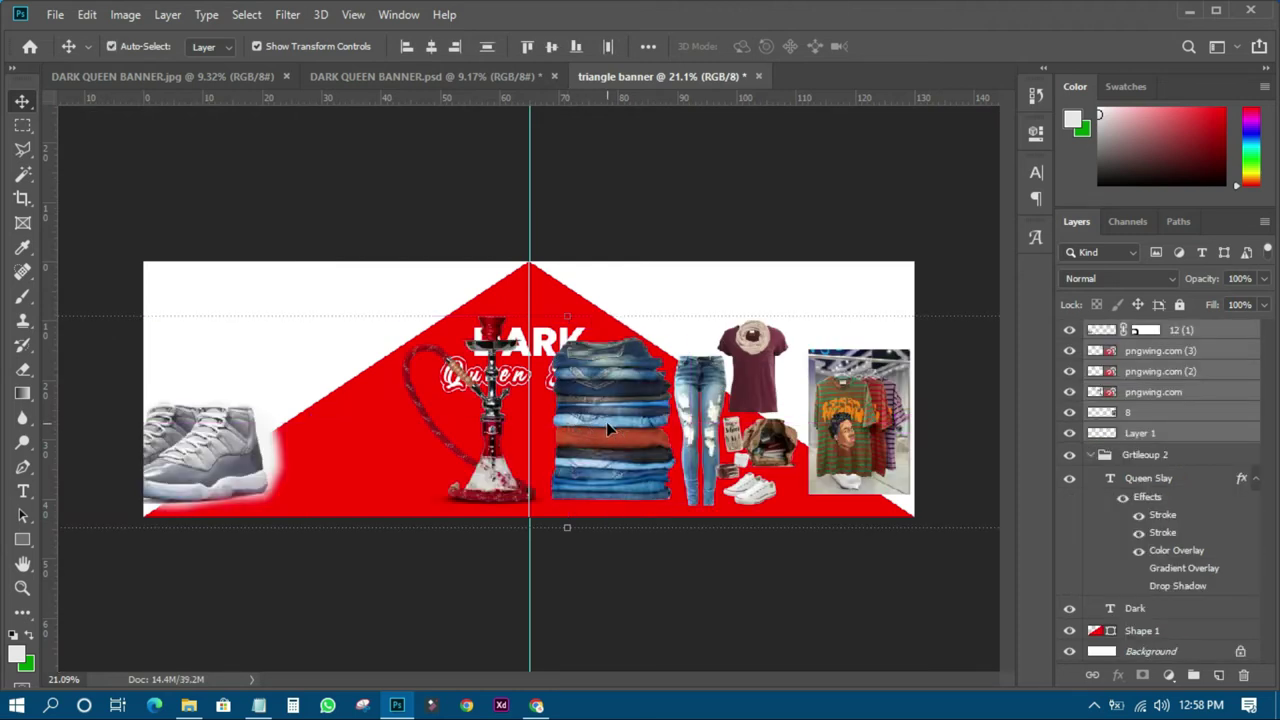
scroll(828, 380, "down", 3)
- After a failed resize and its error, rasterize the selected product image layers
left_click_drag(842, 346, 664, 384)
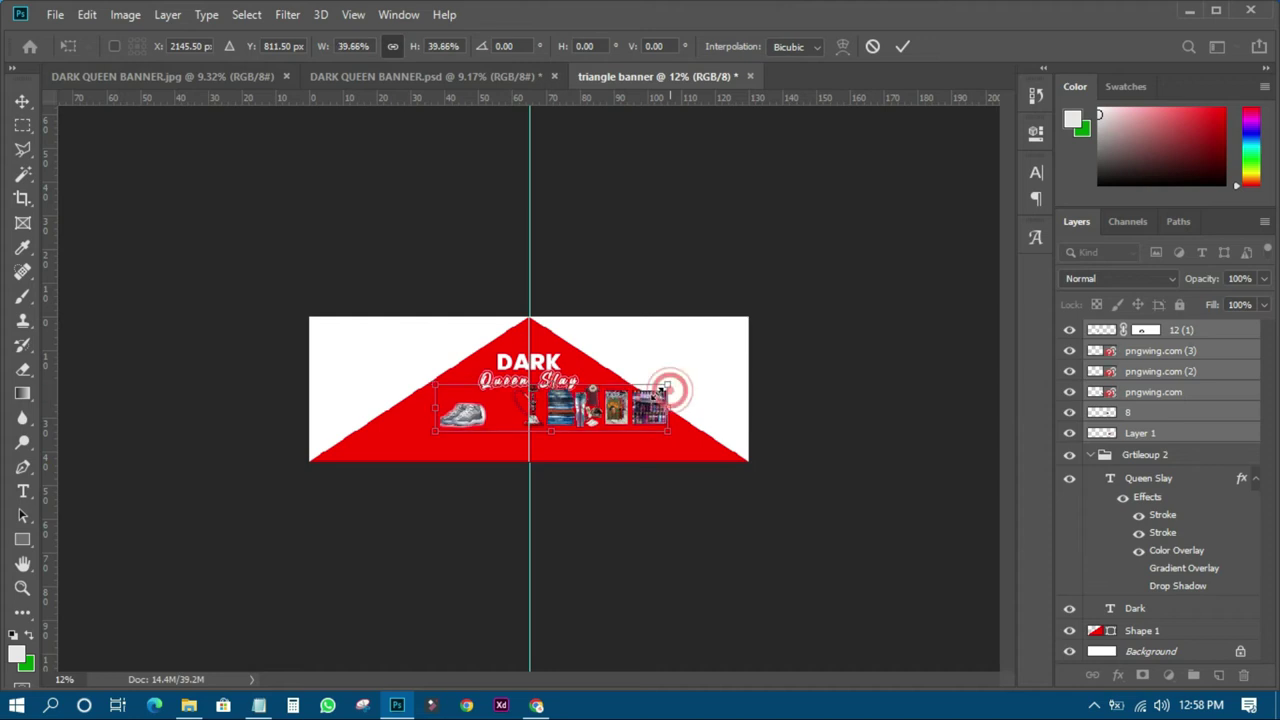
left_click(902, 46)
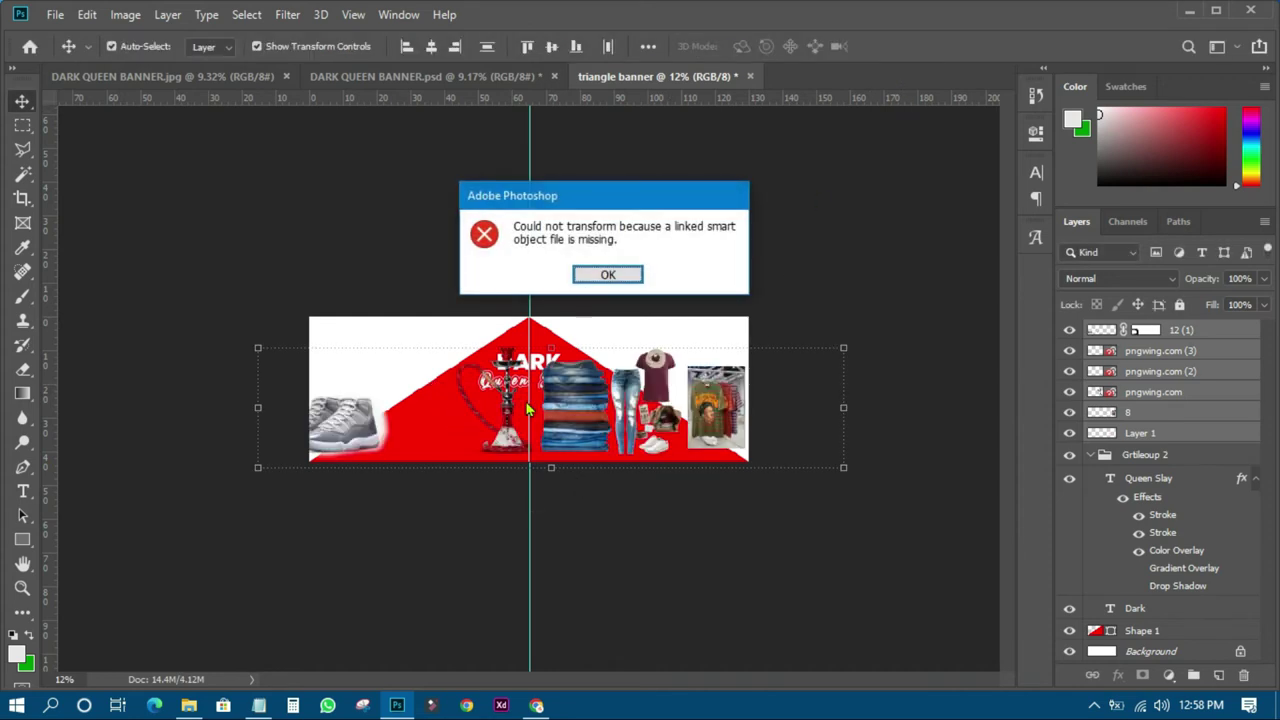
left_click(604, 277)
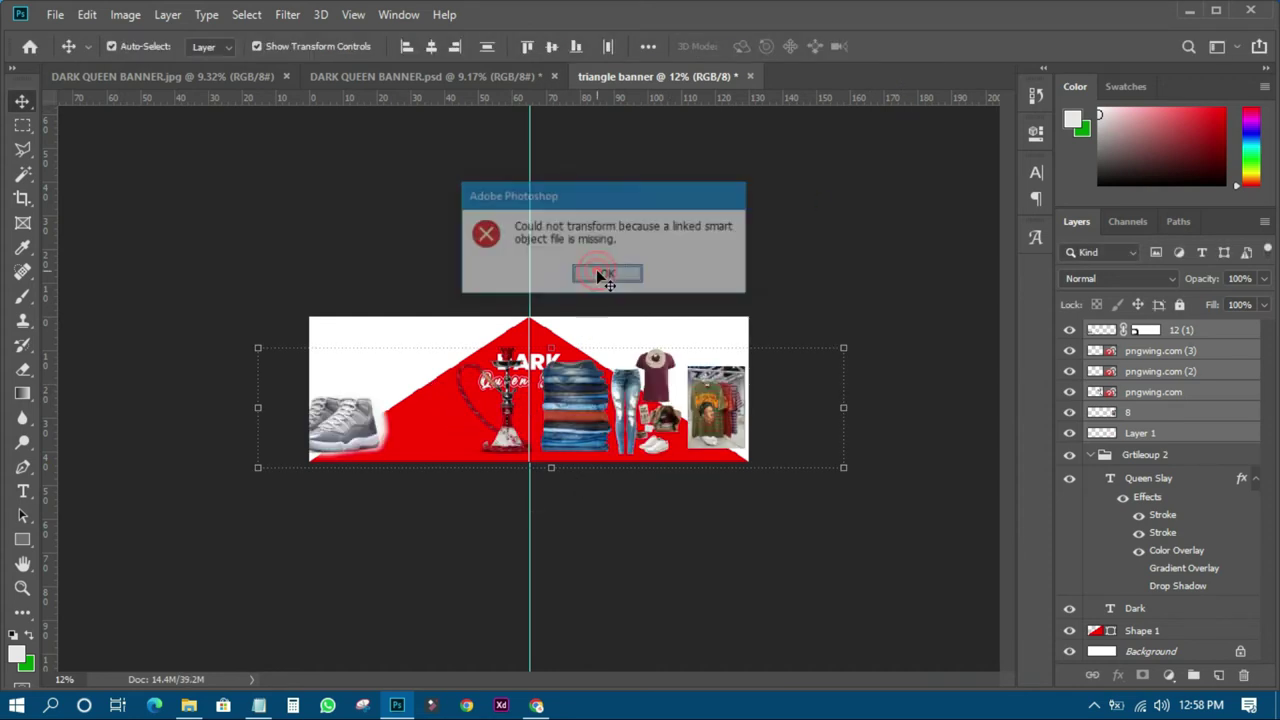
right_click(1168, 360)
left_click(955, 365)
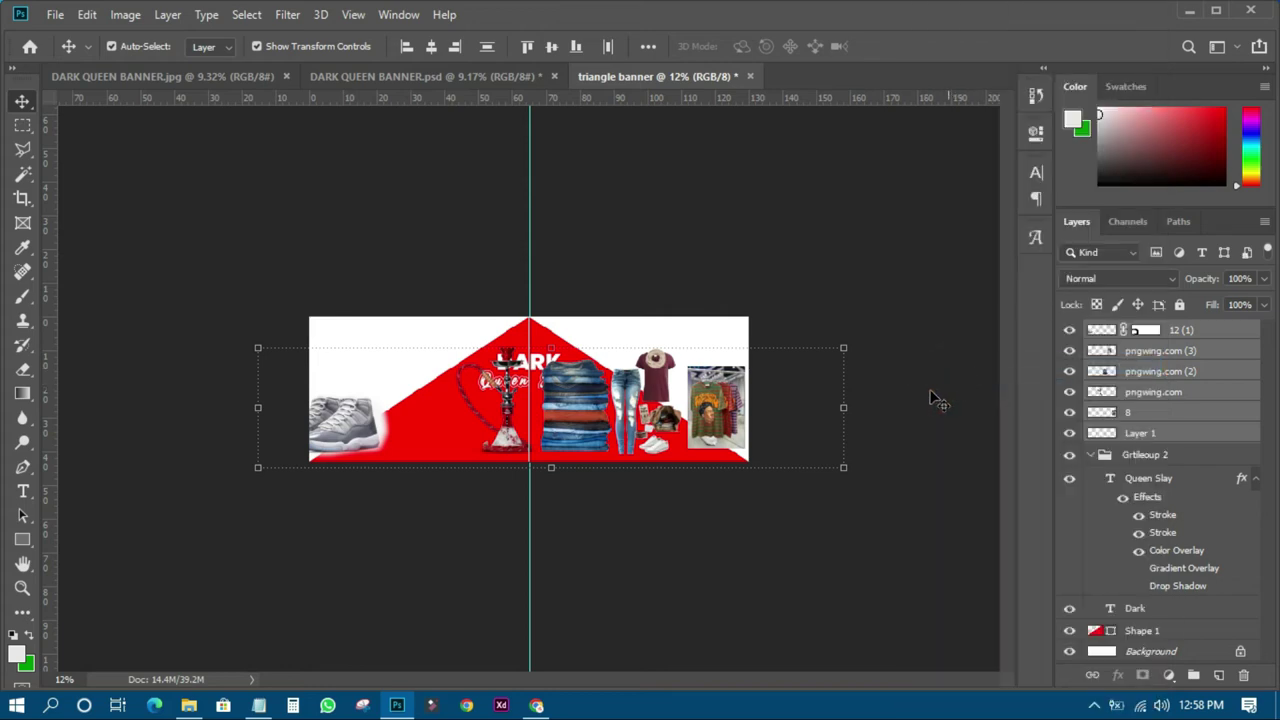
- Scale the product images to about 34% and place them beneath the Queen Slay title
left_click_drag(843, 347, 656, 389)
key("ctrl+0")
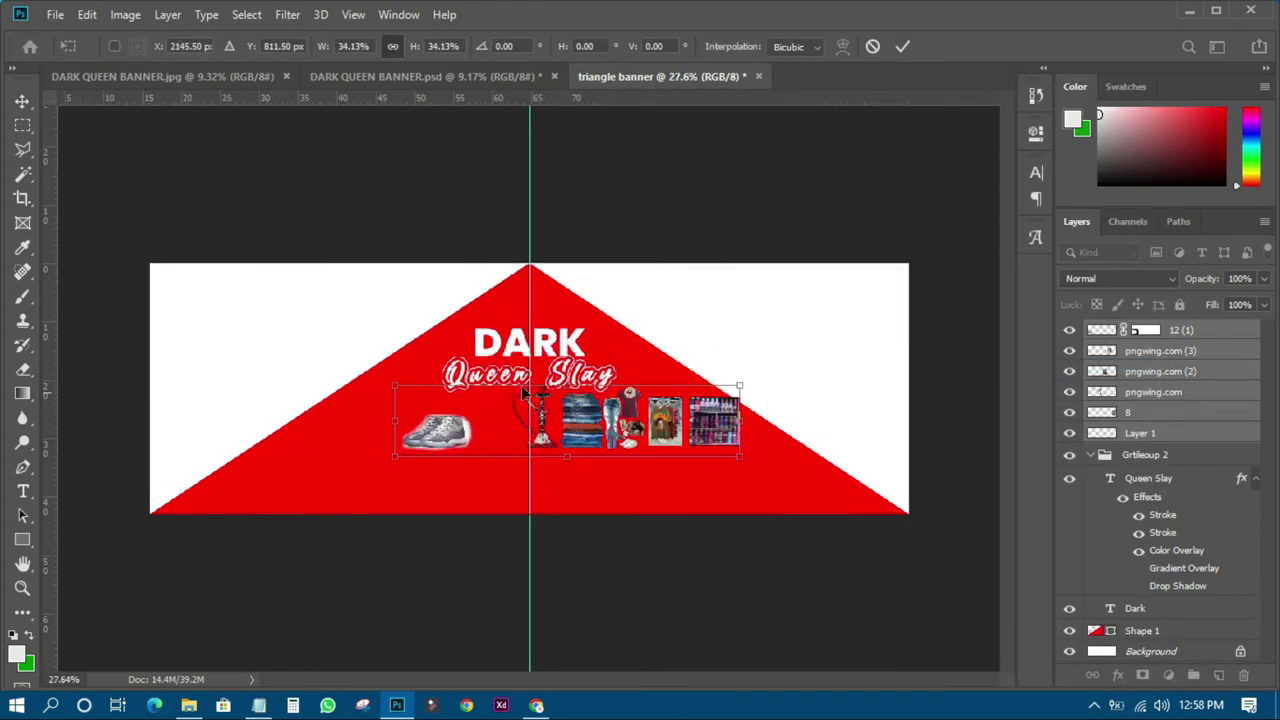
left_click(903, 46)
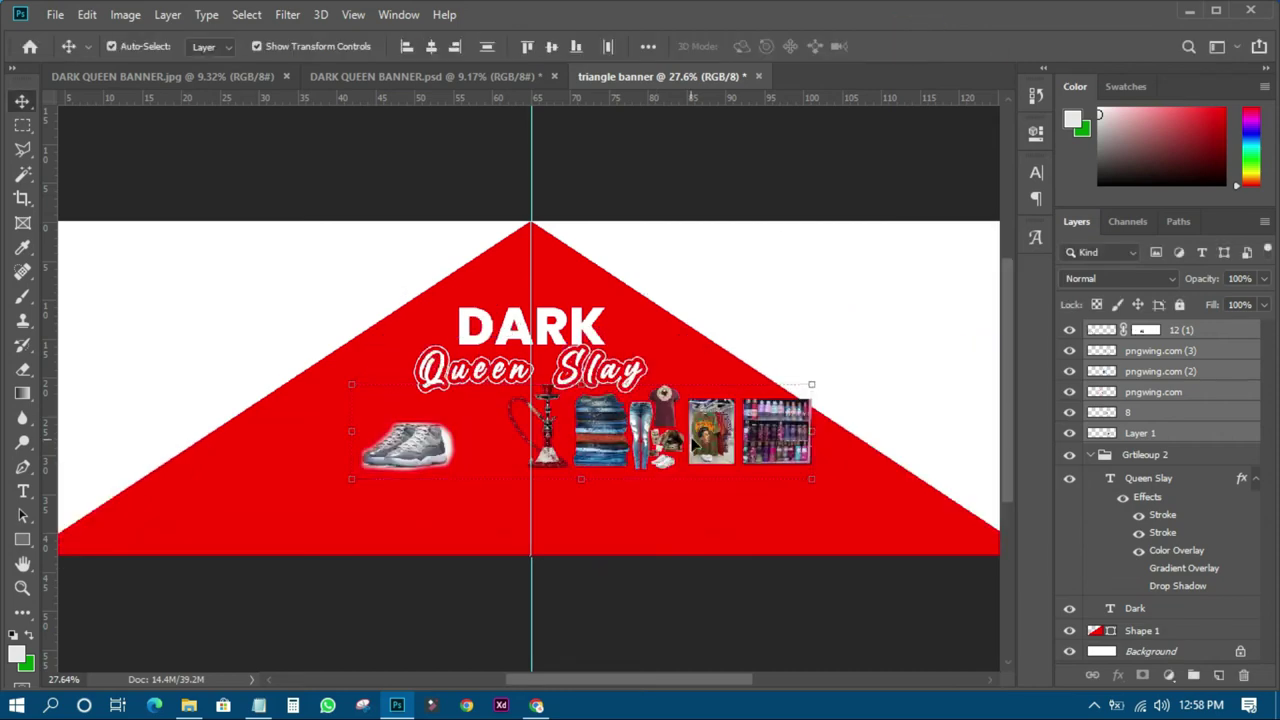
left_click_drag(706, 446, 641, 456)
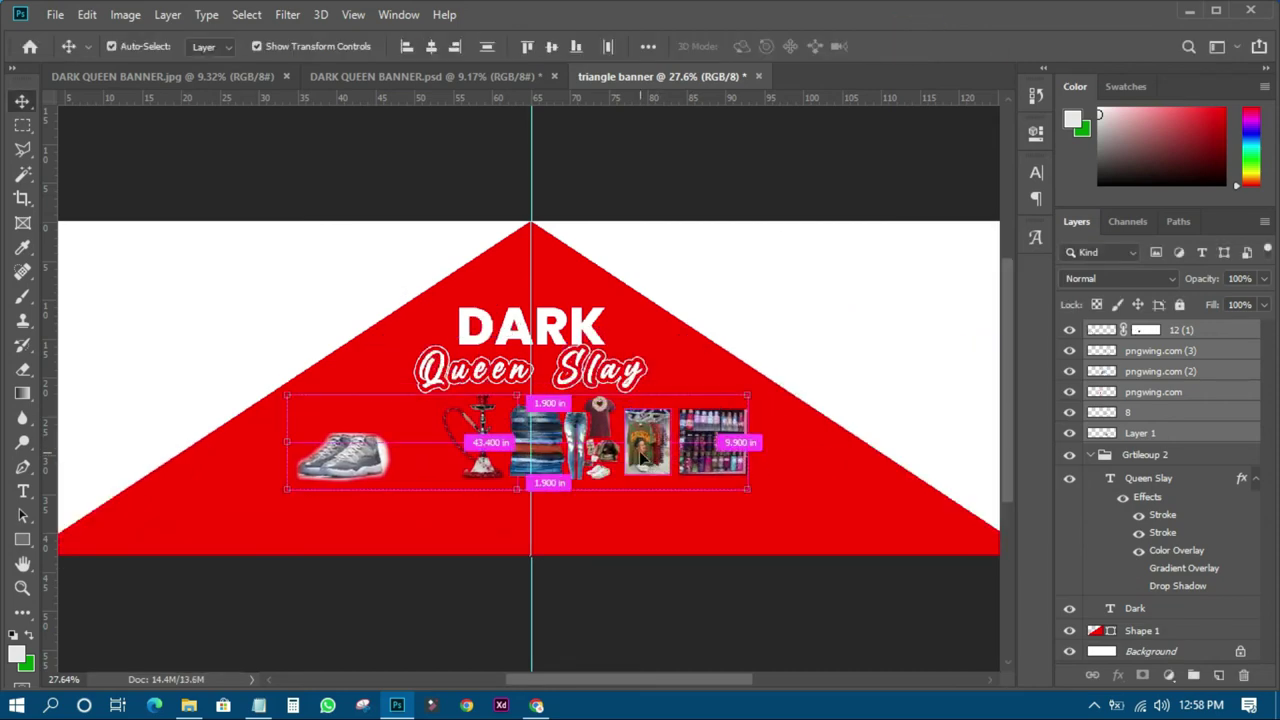
scroll(641, 456, "down", 1)
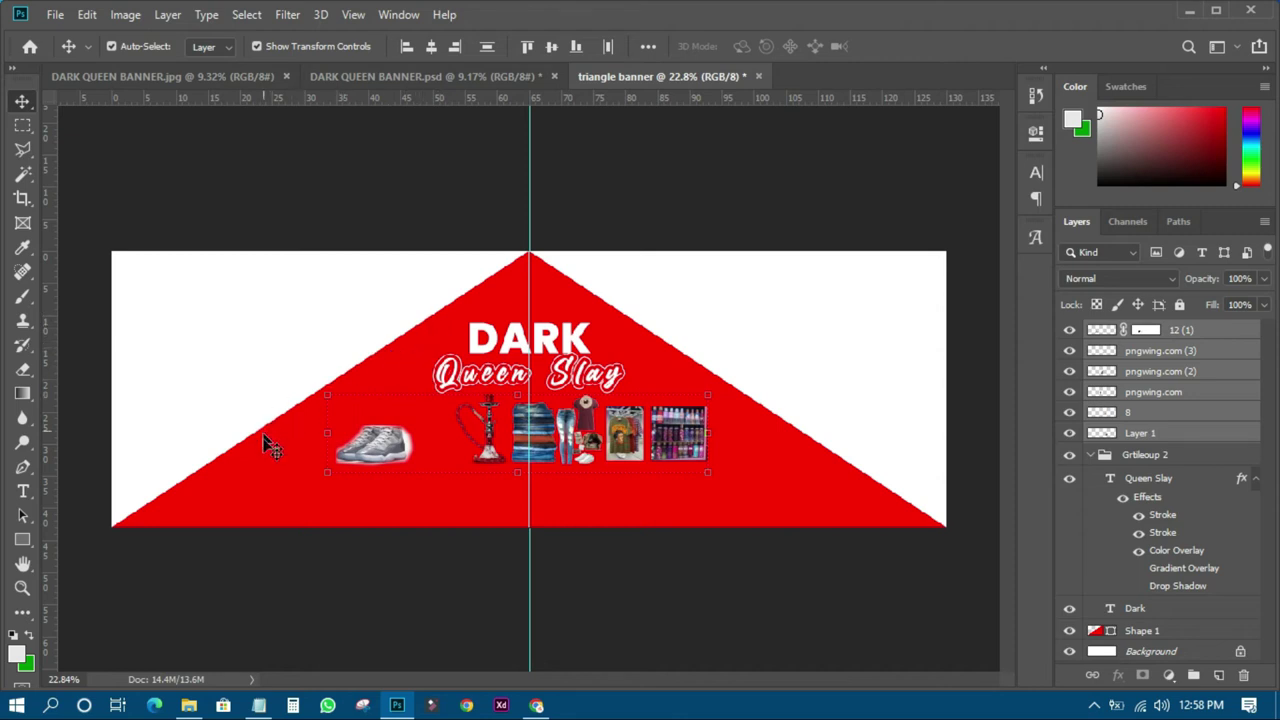
- Drag the Deals in text layer from DARK QUEEN BANNER.psd onto the triangle banner
left_click(392, 78)
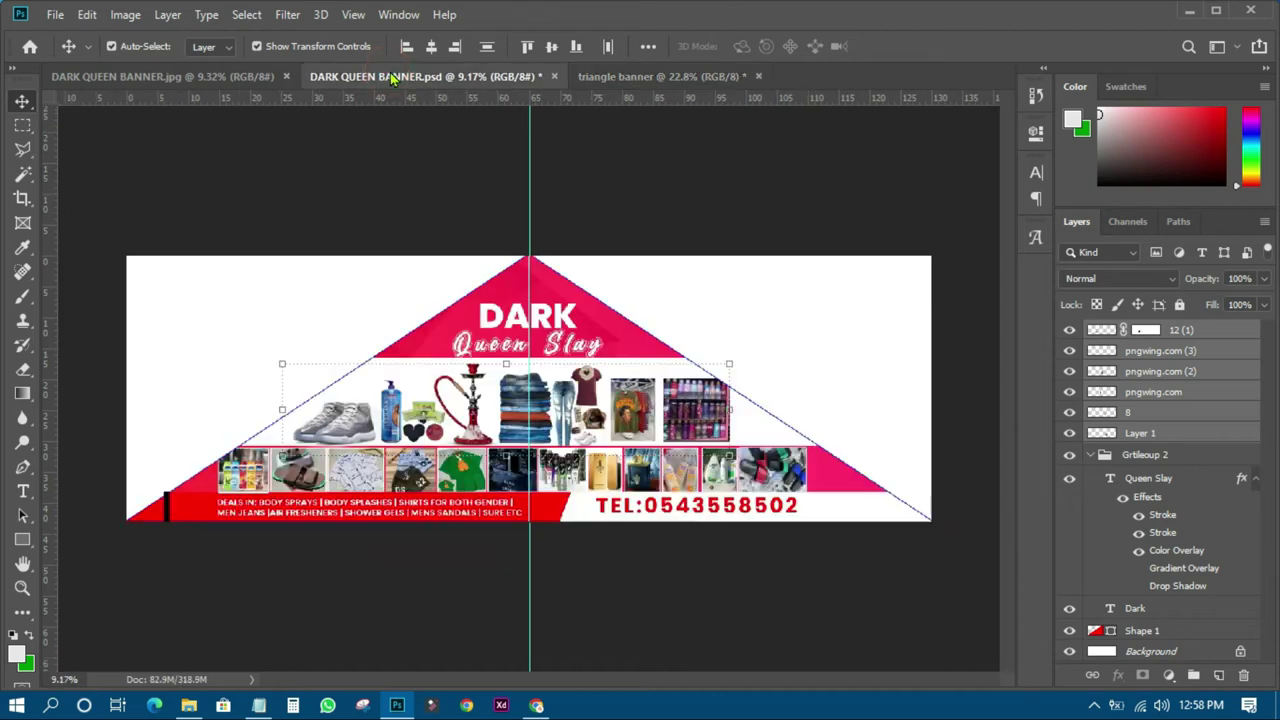
left_click(792, 182)
left_click(765, 466)
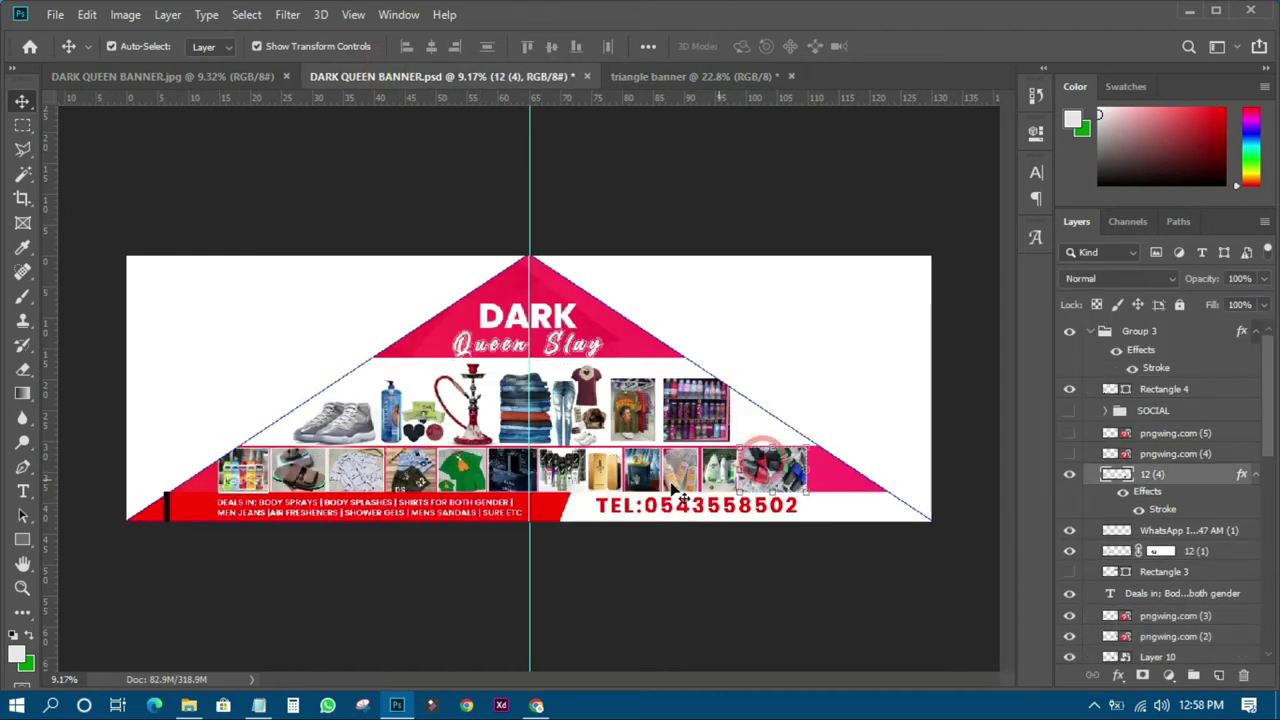
left_click(1140, 333)
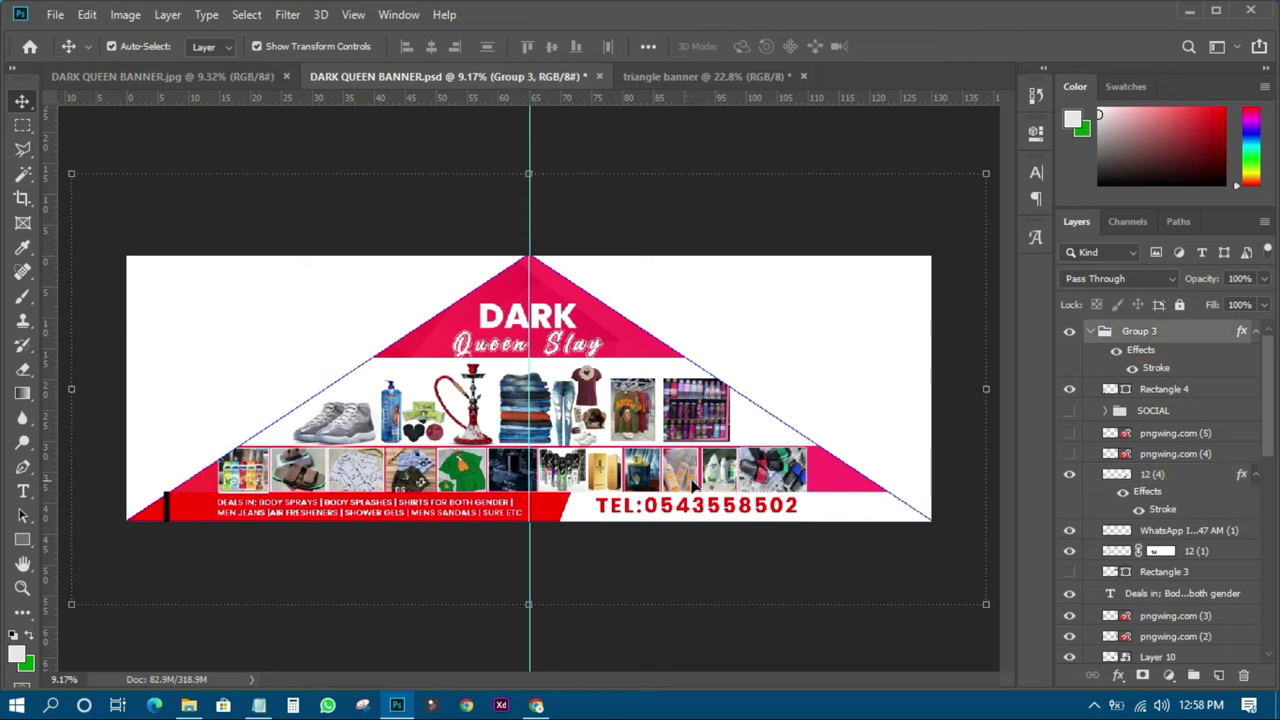
left_click_drag(693, 483, 700, 455)
key("ctrl+z")
left_click(632, 148)
mouse_move(457, 517)
left_mouse_down()
mouse_move(460, 480)
mouse_move(645, 86)
mouse_move(434, 526)
mouse_move(437, 514)
left_mouse_up()
- Set the Deals in text to 60 pt and position it along the triangle's bottom-left edge
left_click(1036, 172)
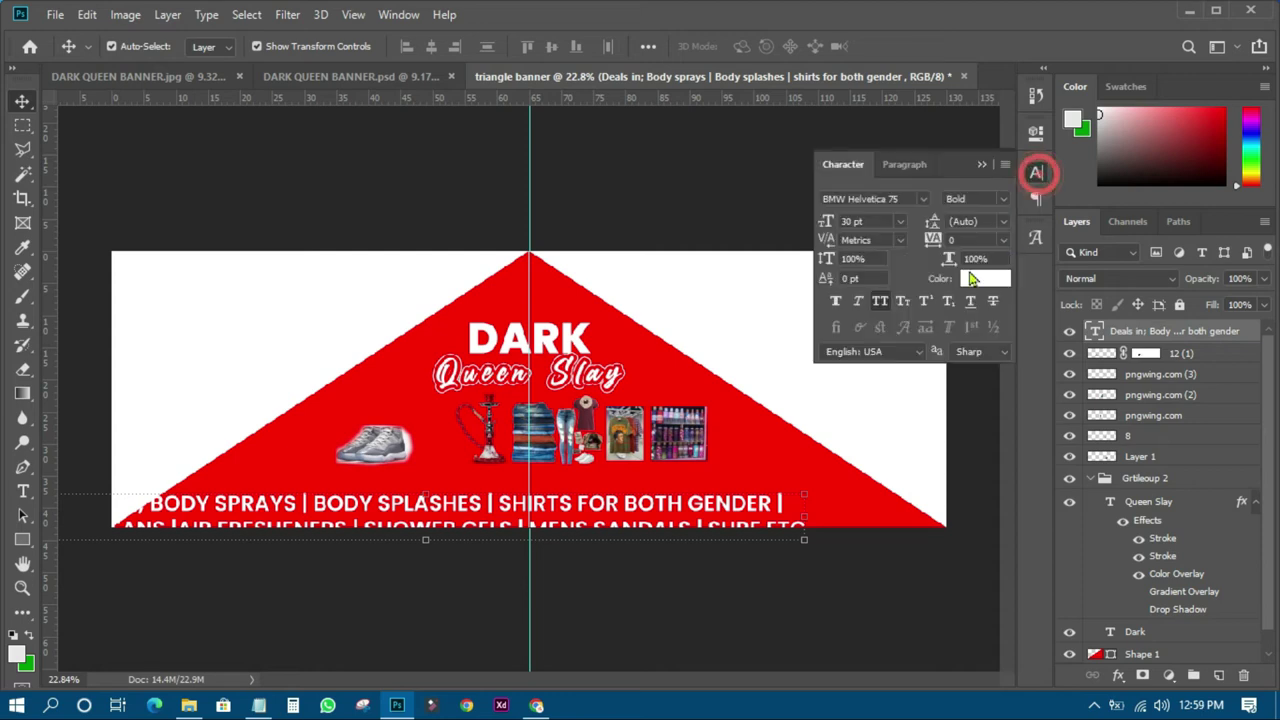
left_click(906, 221)
left_click(870, 445)
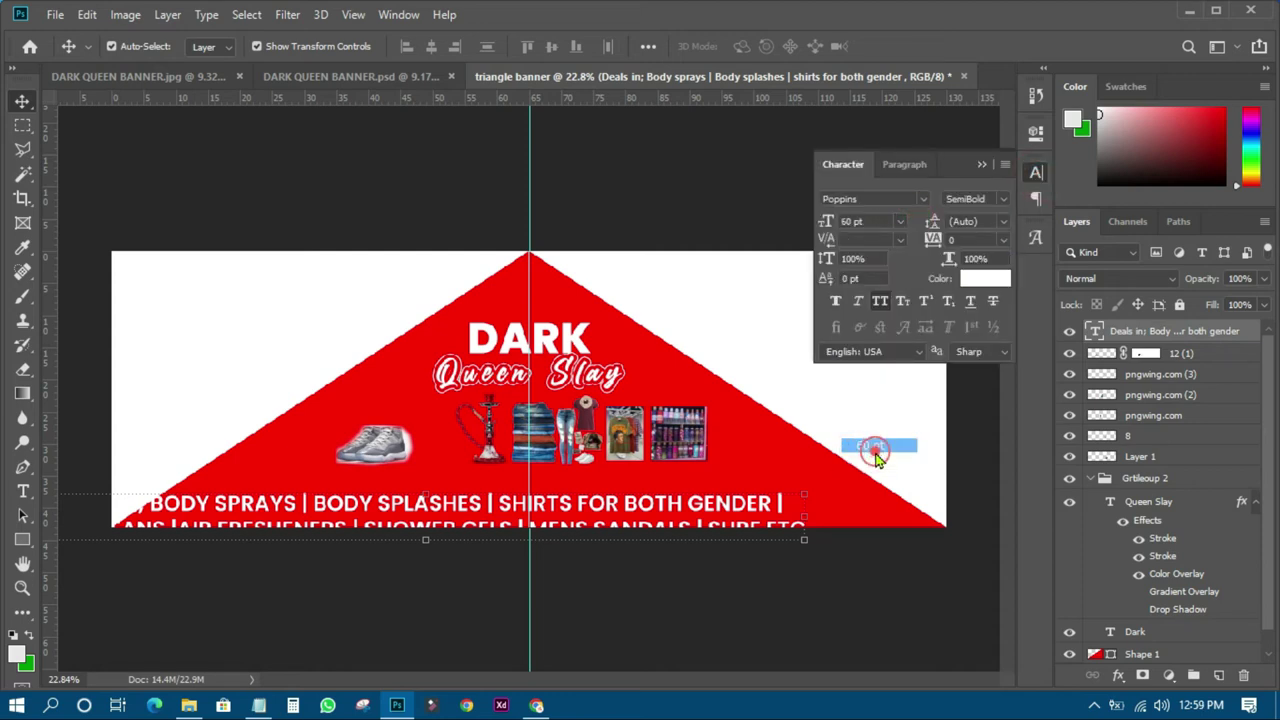
left_click_drag(220, 514, 343, 508)
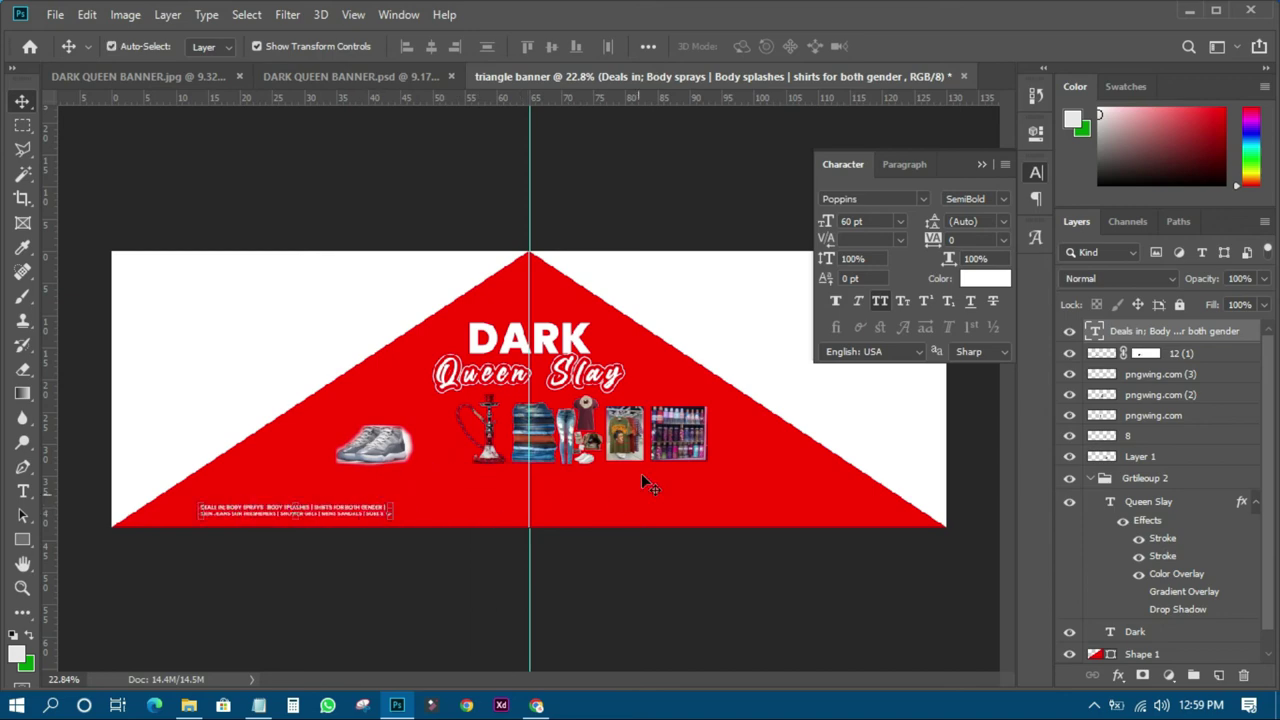
scroll(587, 433, "up", 1)
left_click(726, 149)
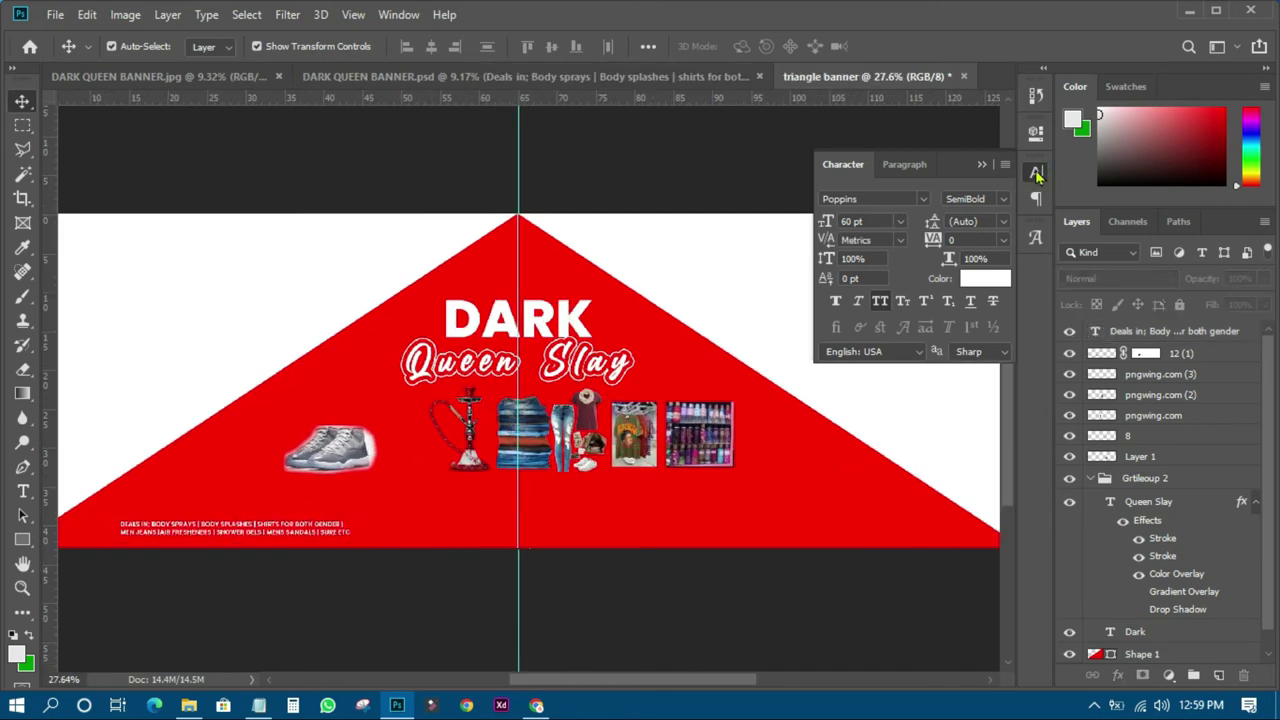
left_click(1036, 172)
scroll(605, 365, "down", 1)
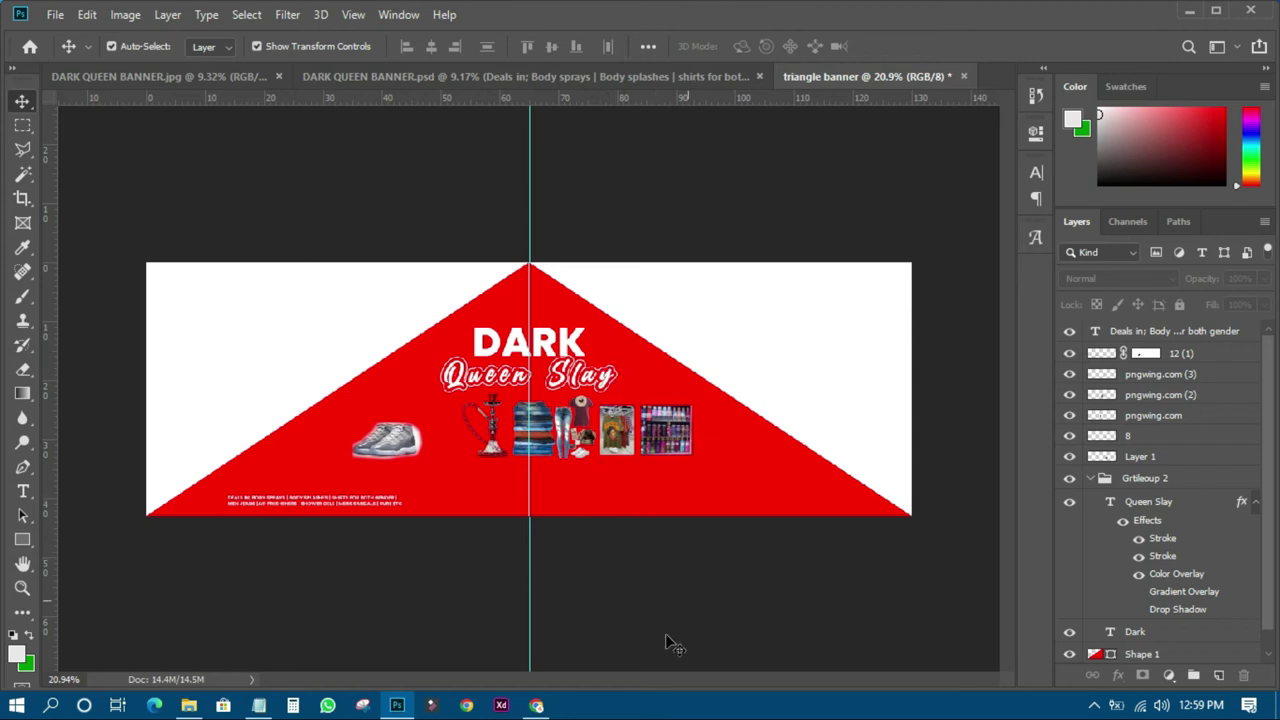
- Zoom and pan to check the small deals text, then pick the Rectangle tool
scroll(647, 654, "down", 3)
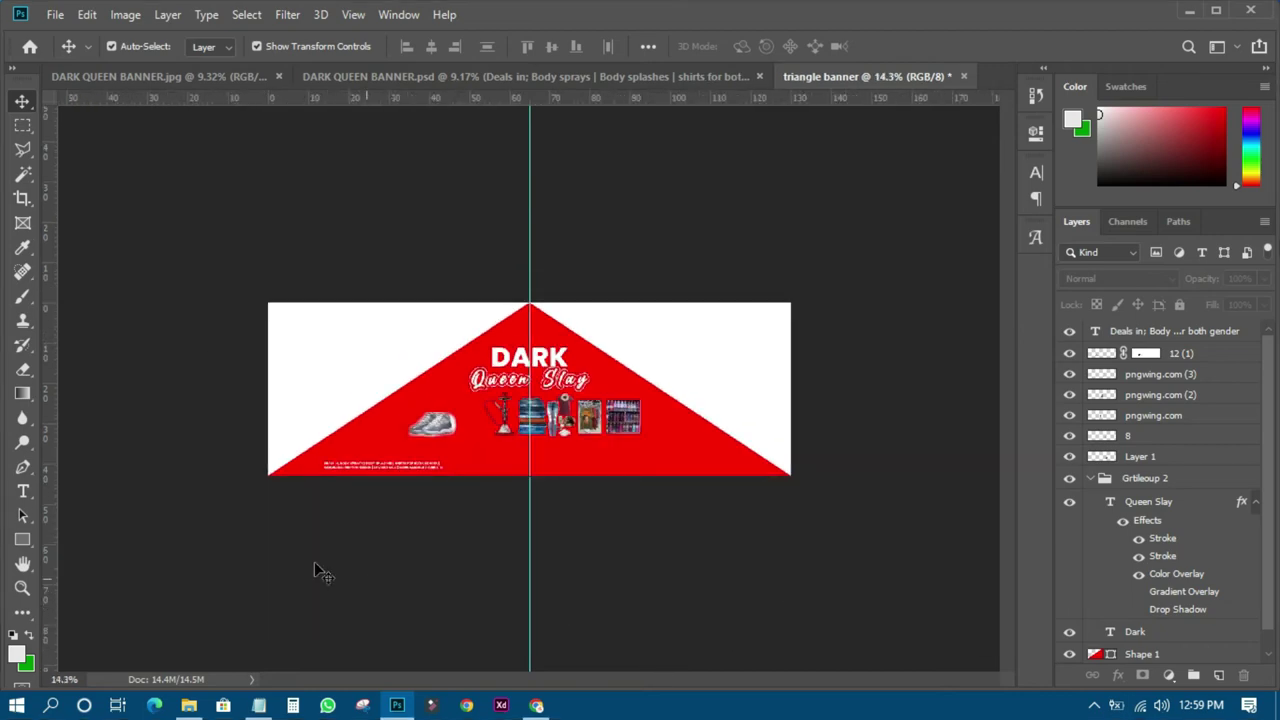
scroll(217, 473, "up", 4)
scroll(535, 670, "up", 2)
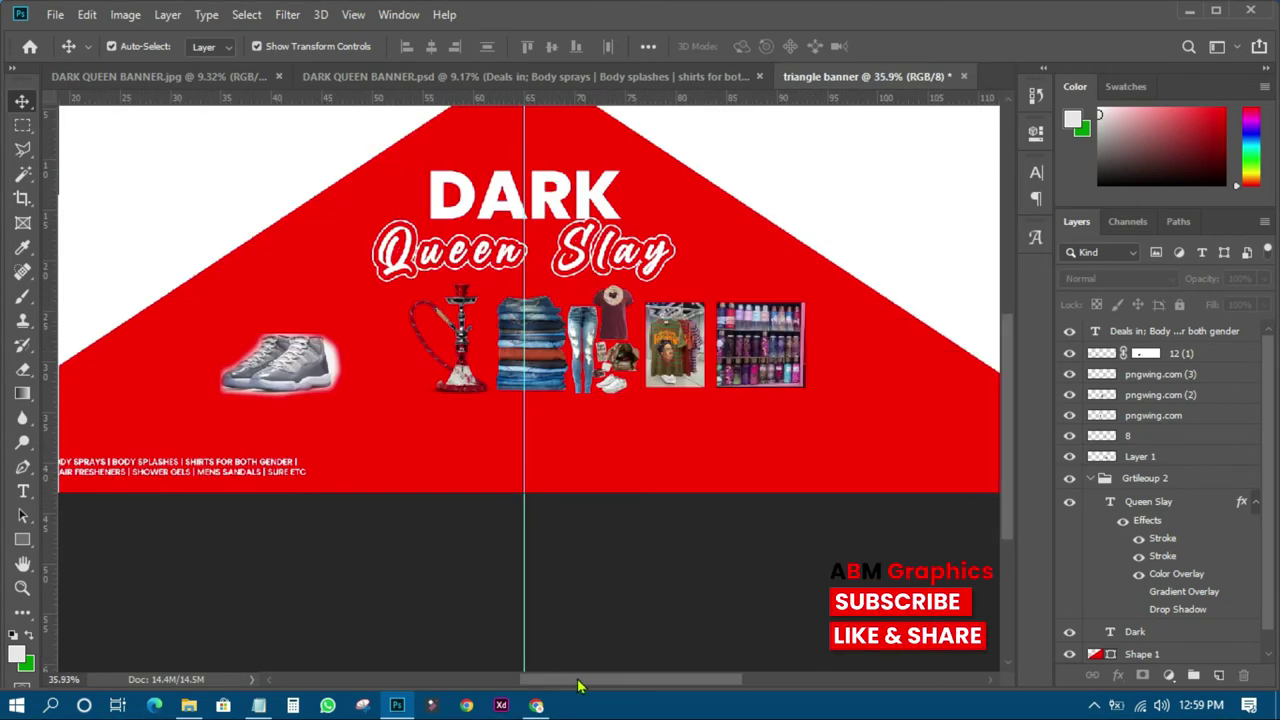
left_click_drag(586, 680, 488, 679)
scroll(214, 451, "down", 1)
scroll(363, 497, "up", 2)
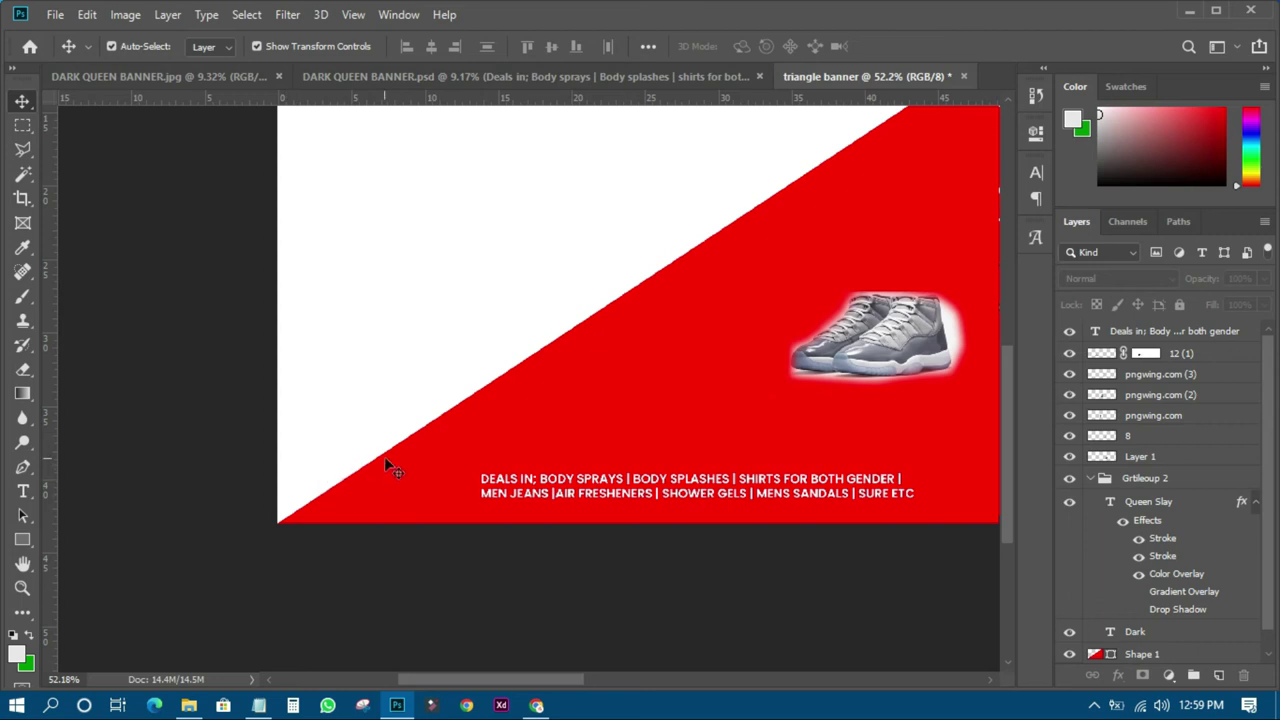
scroll(287, 508, "down", 3)
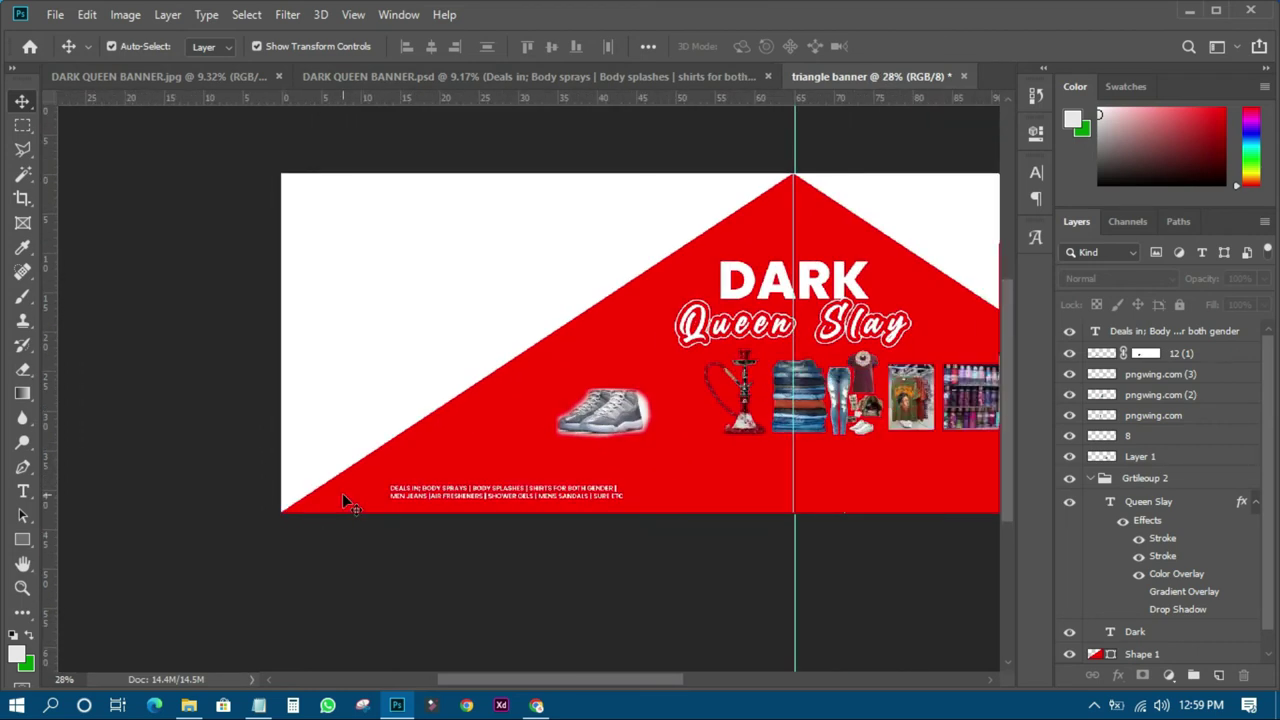
left_click(22, 540)
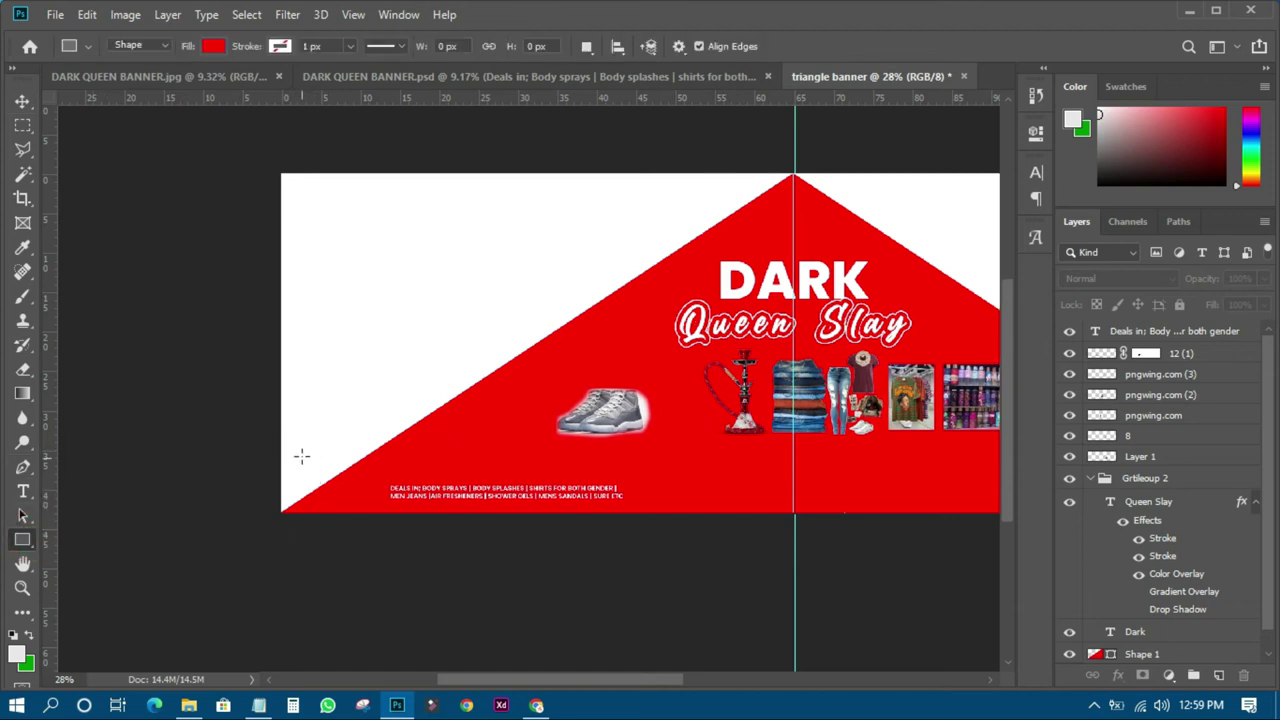
- Draw a red 36 × 284 px bar at the bottom-left corner, then view the crop and selection flyouts
left_click_drag(294, 439, 299, 514)
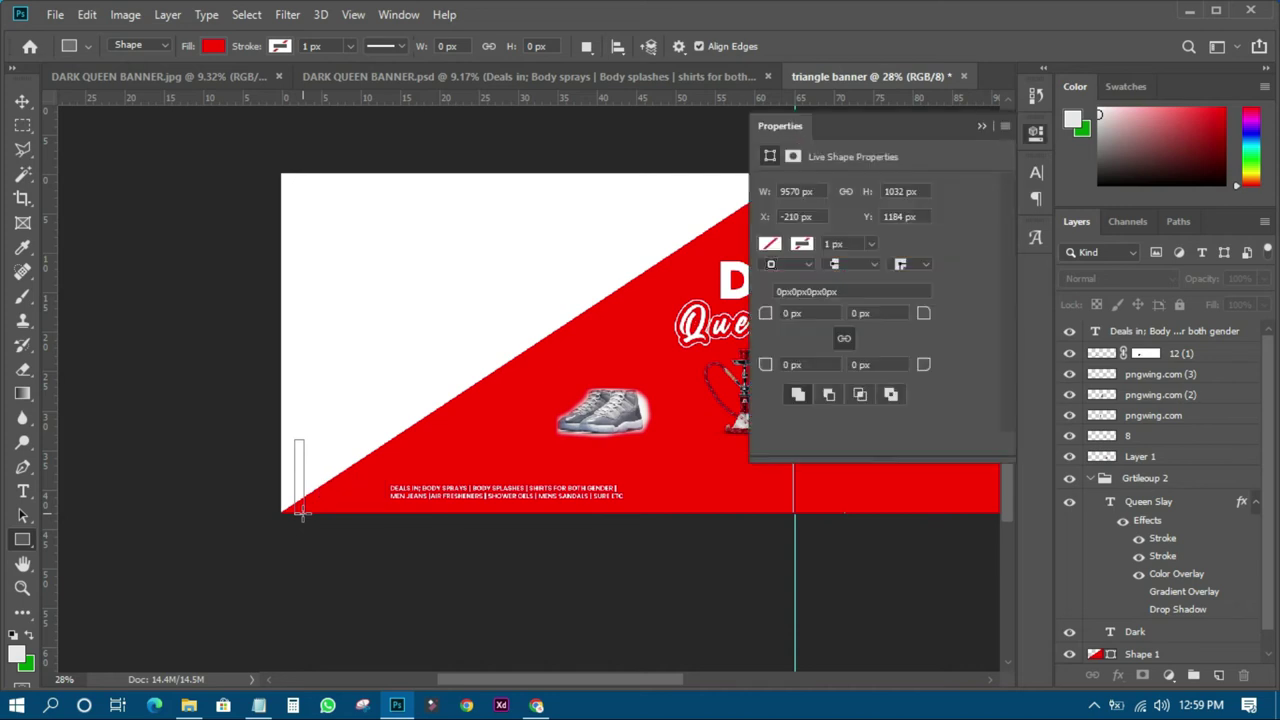
left_click(22, 102)
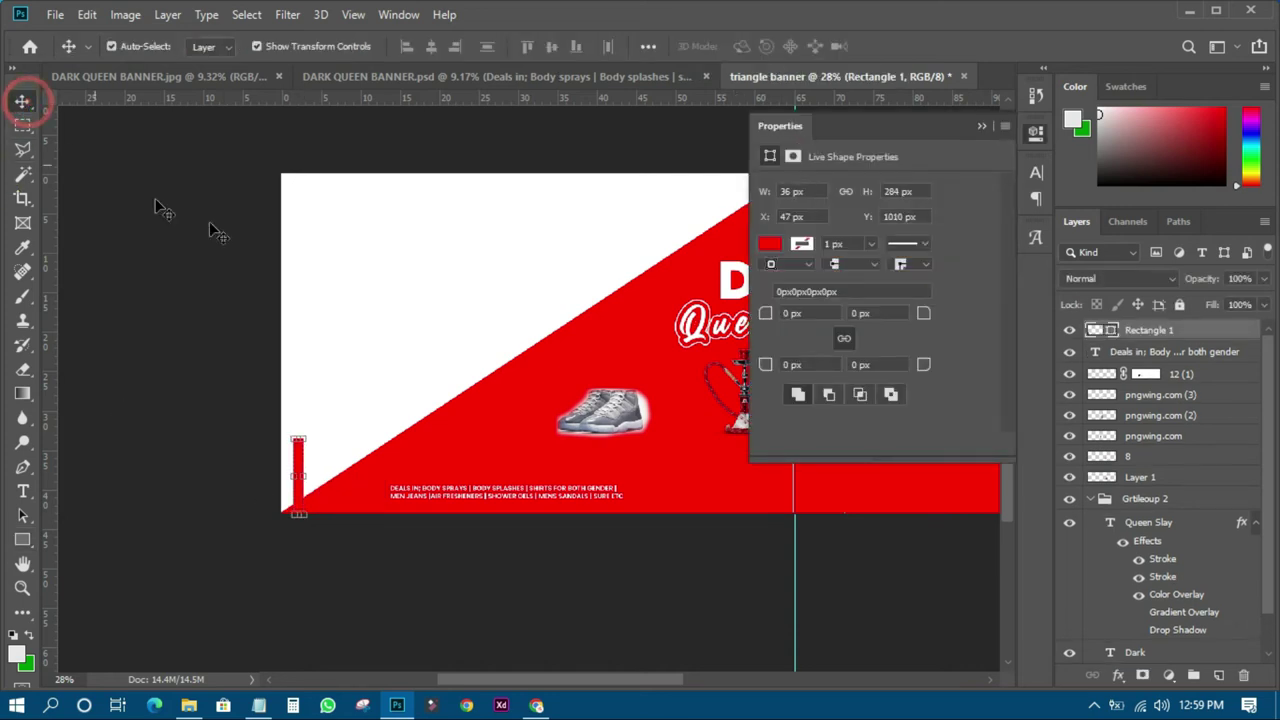
left_click(24, 200)
right_click(24, 200)
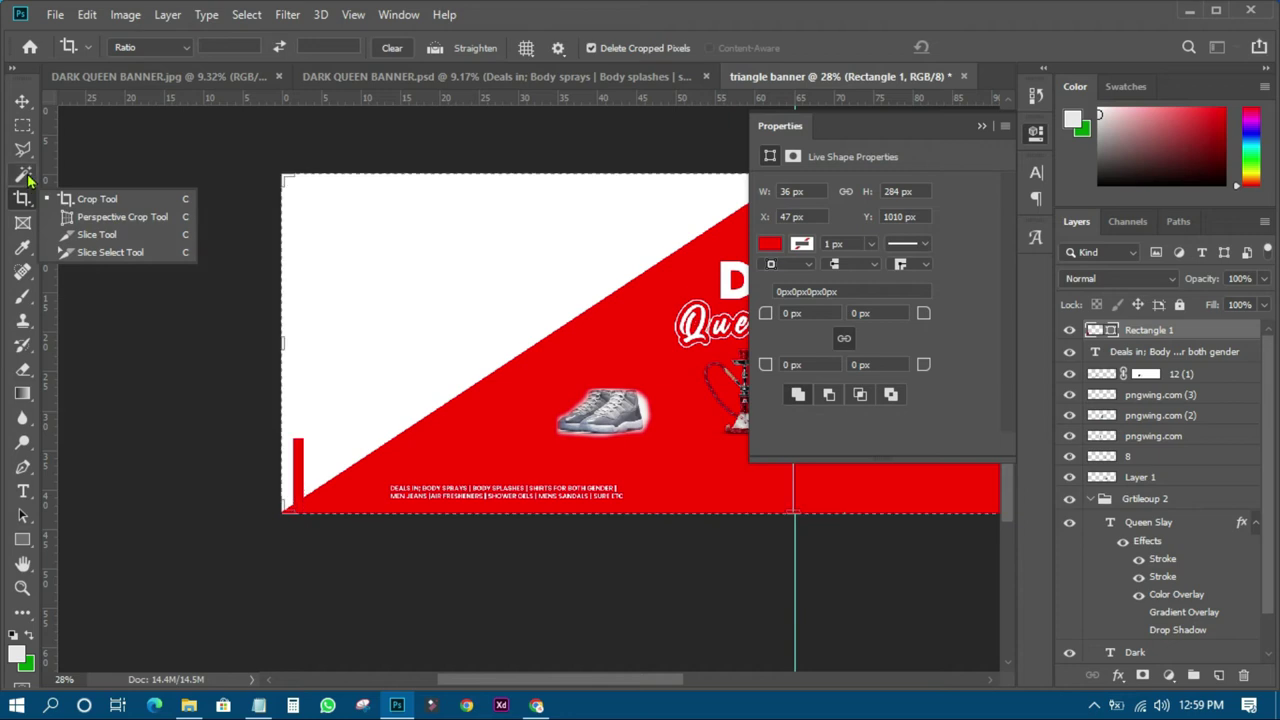
left_click(24, 174)
right_click(24, 174)
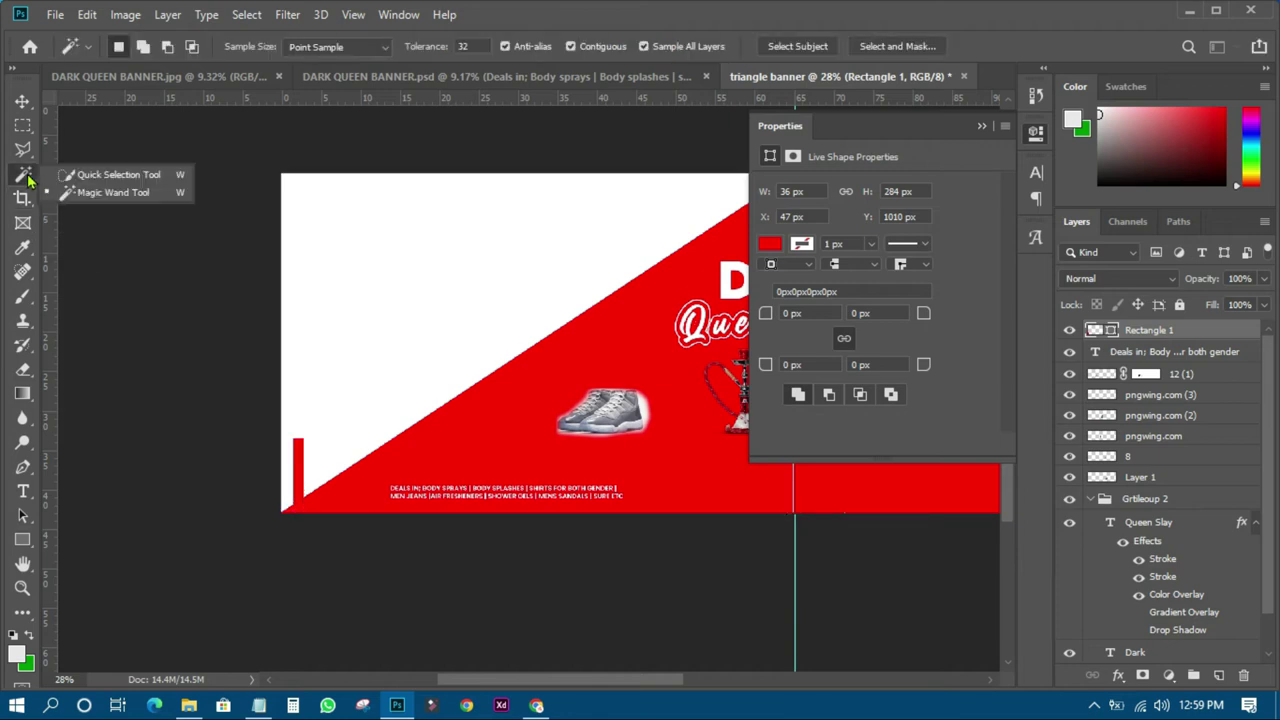
- Browse the healing, brush, stamp, history brush, eraser and gradient tool flyouts
left_click(32, 274)
right_click(32, 274)
left_click(32, 300)
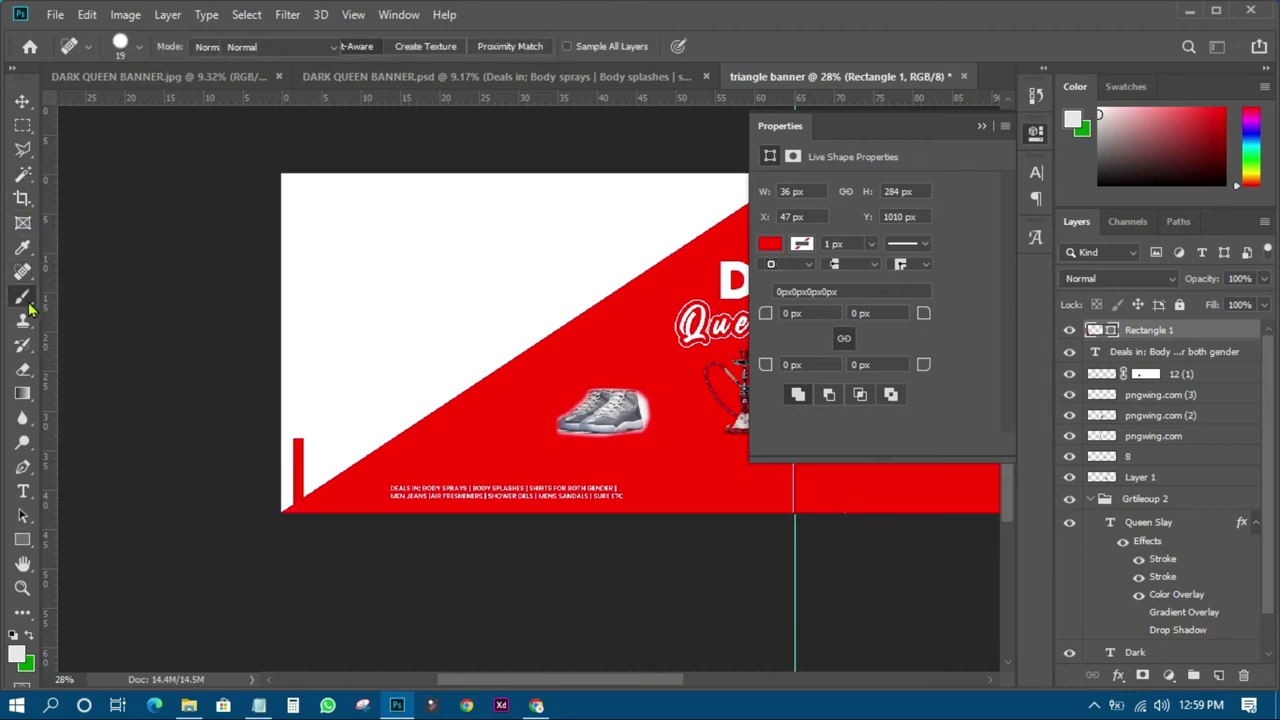
right_click(30, 300)
left_click(27, 330)
right_click(27, 332)
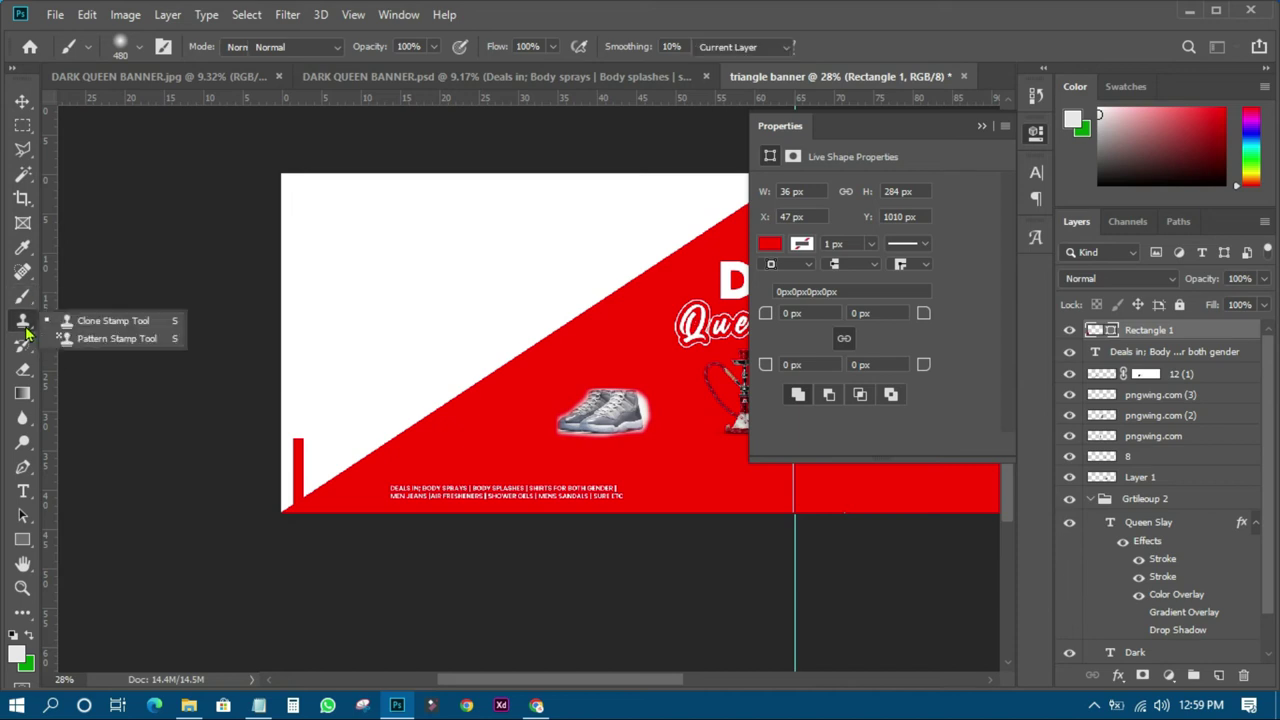
left_click(28, 346)
right_click(28, 346)
left_click(27, 370)
right_click(27, 371)
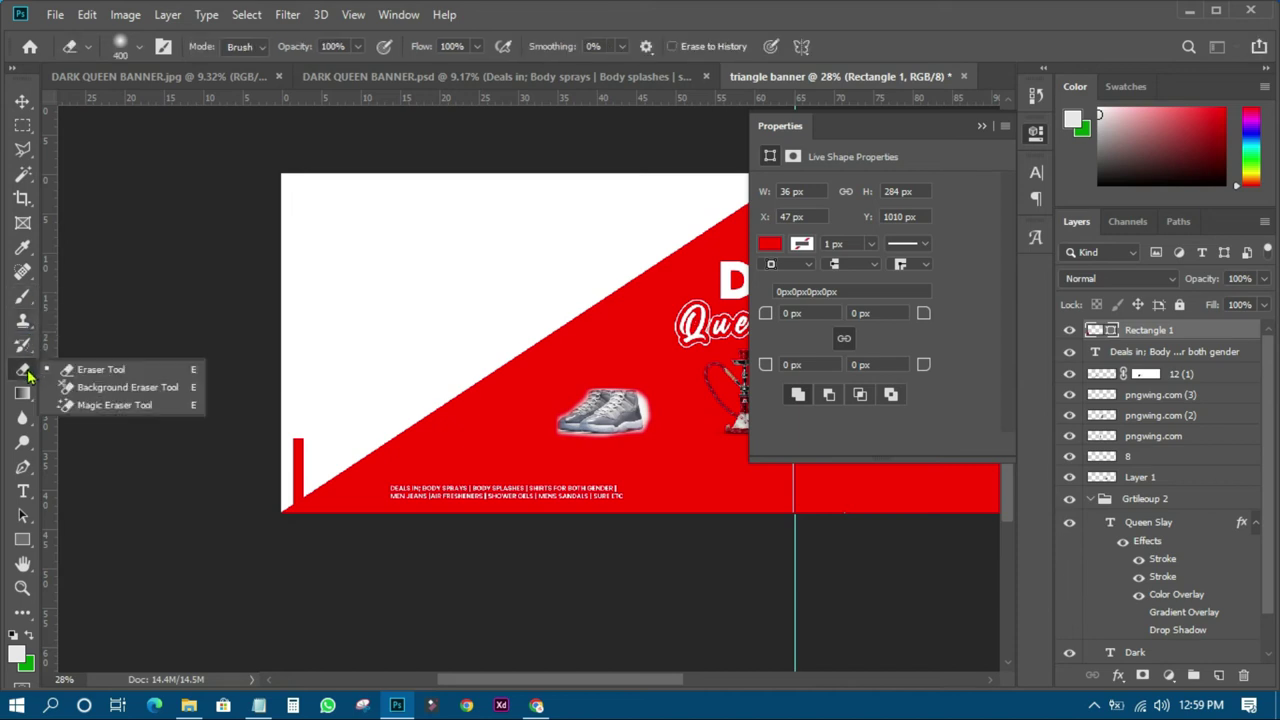
left_click(27, 394)
right_click(28, 395)
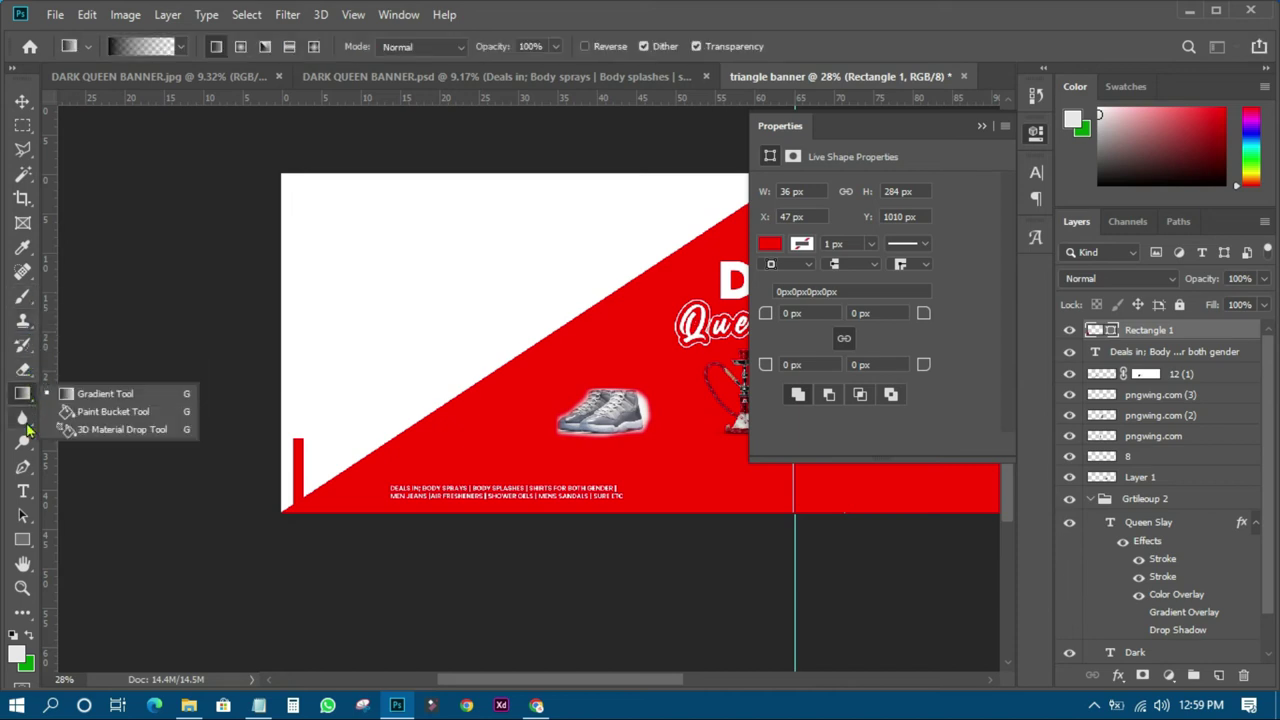
- Browse the blur, marquee, lasso, quick selection, crop, frame and eyedropper tool flyouts
left_click(27, 418)
right_click(27, 418)
left_click(24, 126)
right_click(24, 126)
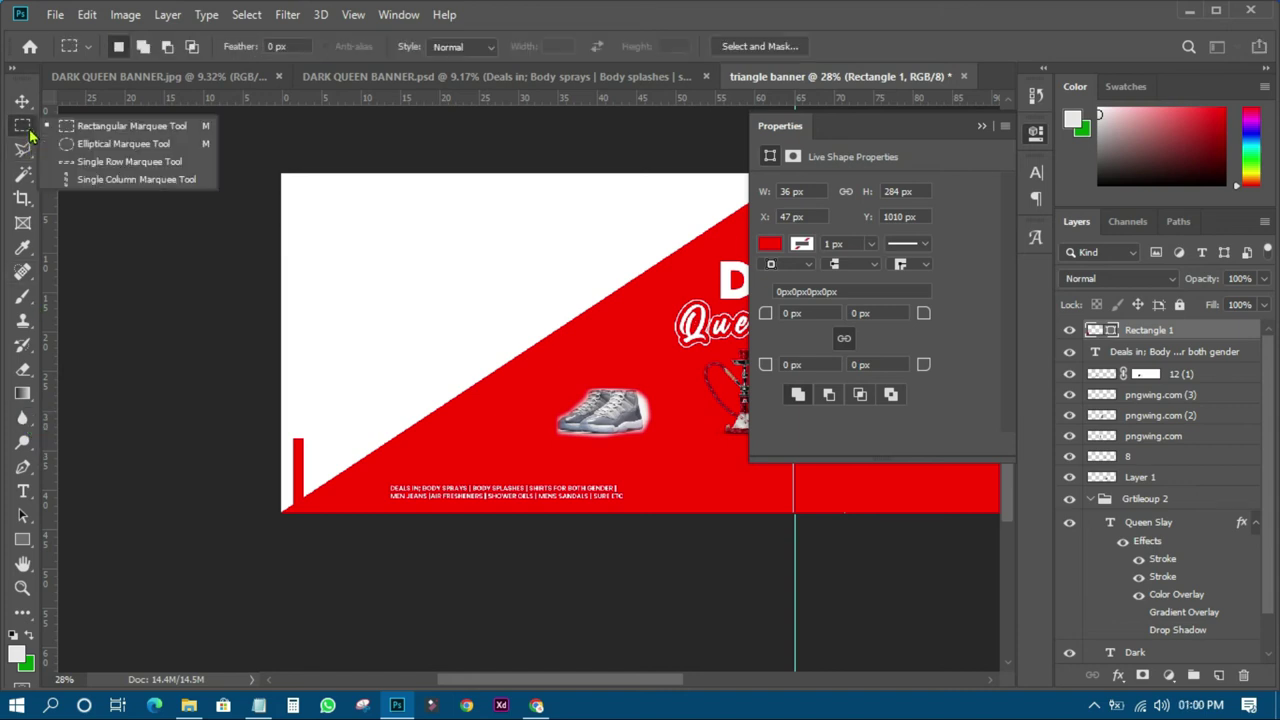
left_click(24, 150)
right_click(24, 150)
left_click(26, 176)
right_click(26, 176)
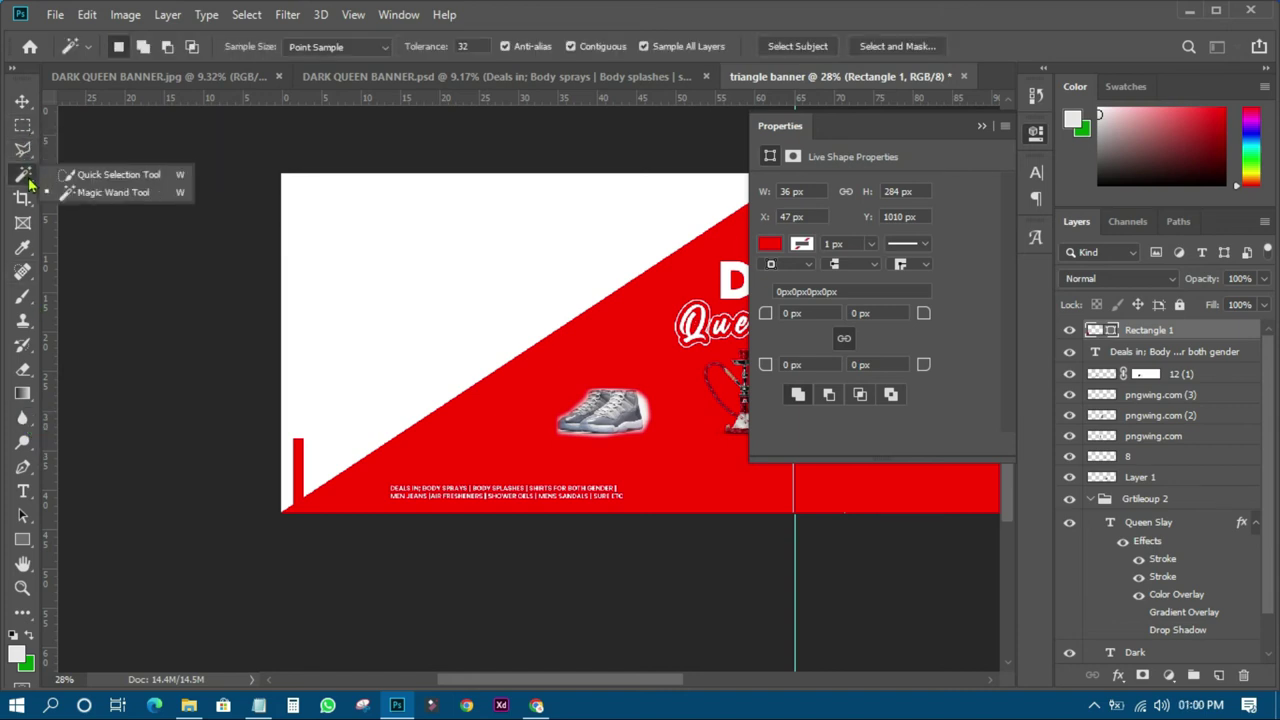
left_click(26, 200)
right_click(26, 200)
left_click(23, 222)
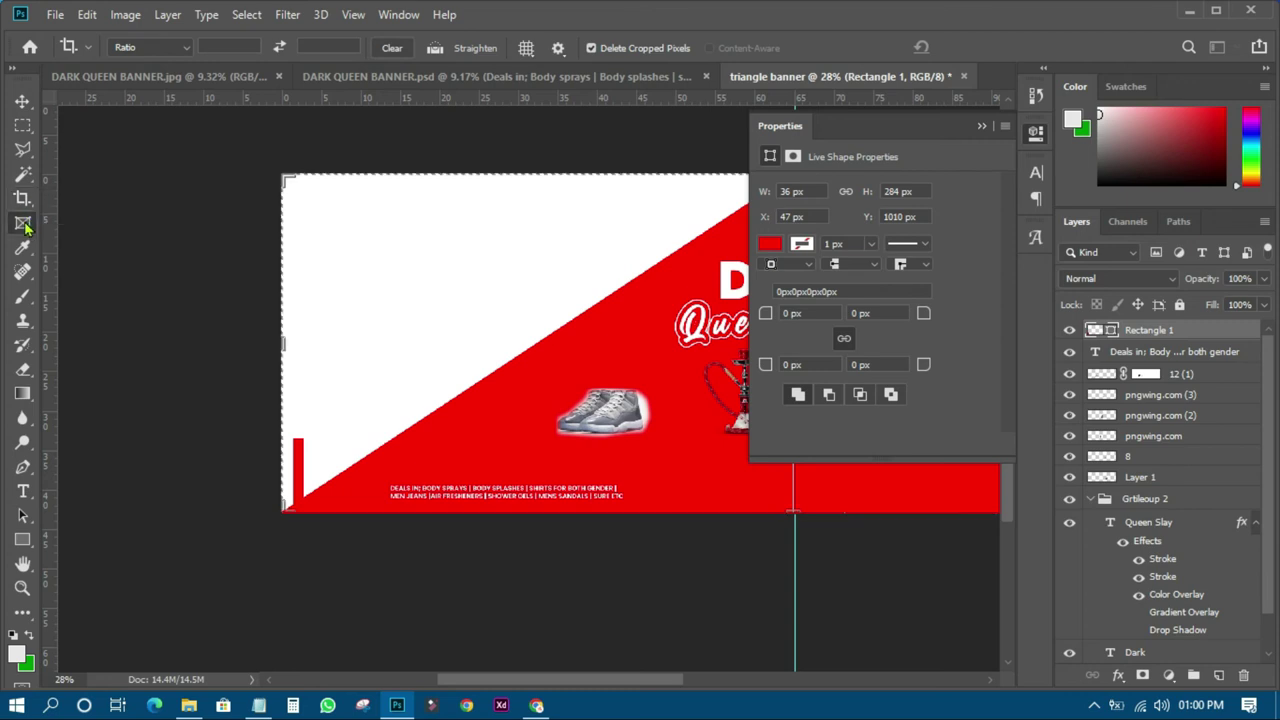
left_click(24, 246)
right_click(24, 246)
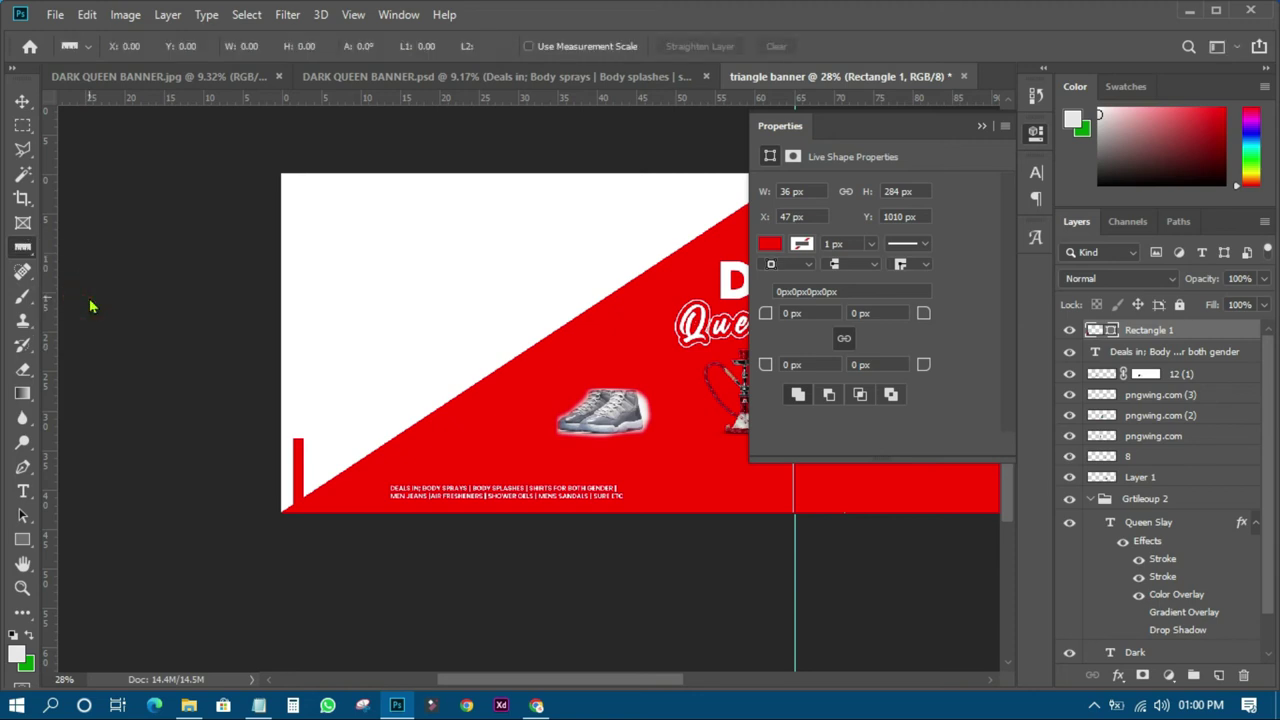
- Measure the red bar from top to bottom with the Ruler tool, then clear the measurement line
mouse_move(335, 208)
left_mouse_down()
mouse_move(333, 550)
mouse_move(333, 132)
mouse_move(325, 530)
mouse_move(338, 240)
mouse_move(331, 268)
left_mouse_up()
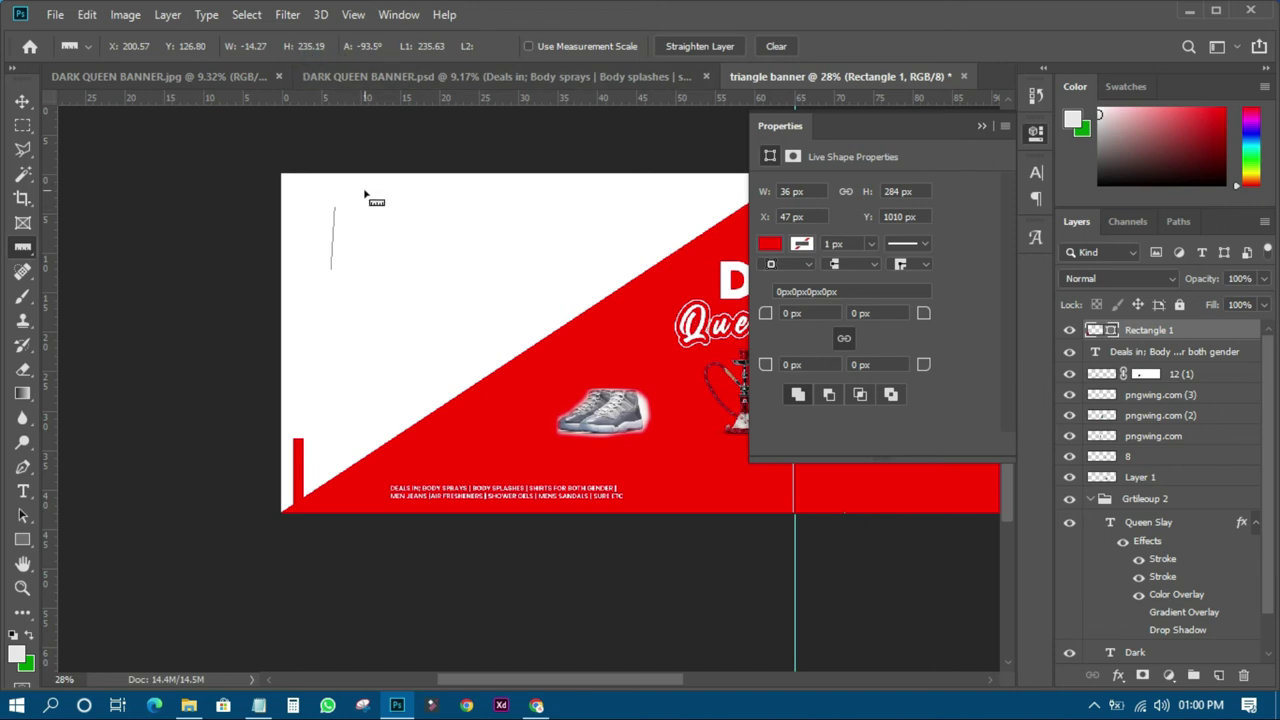
mouse_move(364, 190)
left_mouse_down()
mouse_move(369, 231)
mouse_move(363, 196)
left_mouse_up()
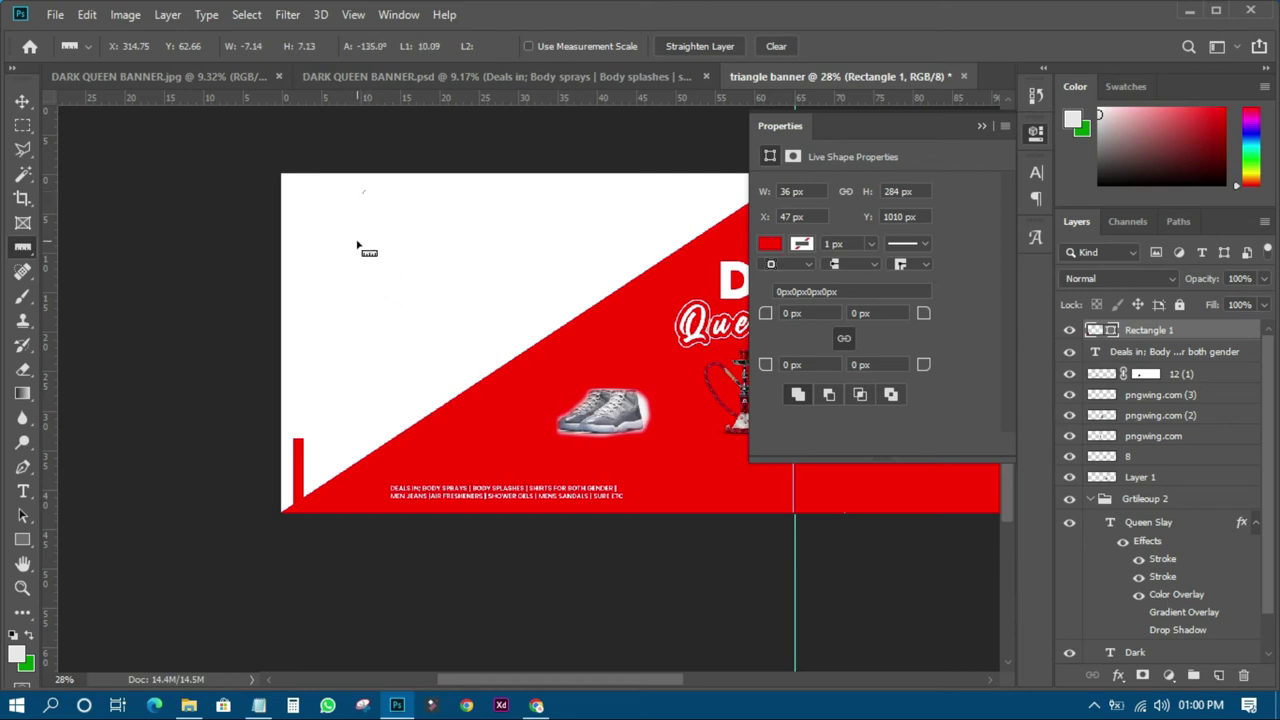
left_click_drag(510, 688, 485, 688)
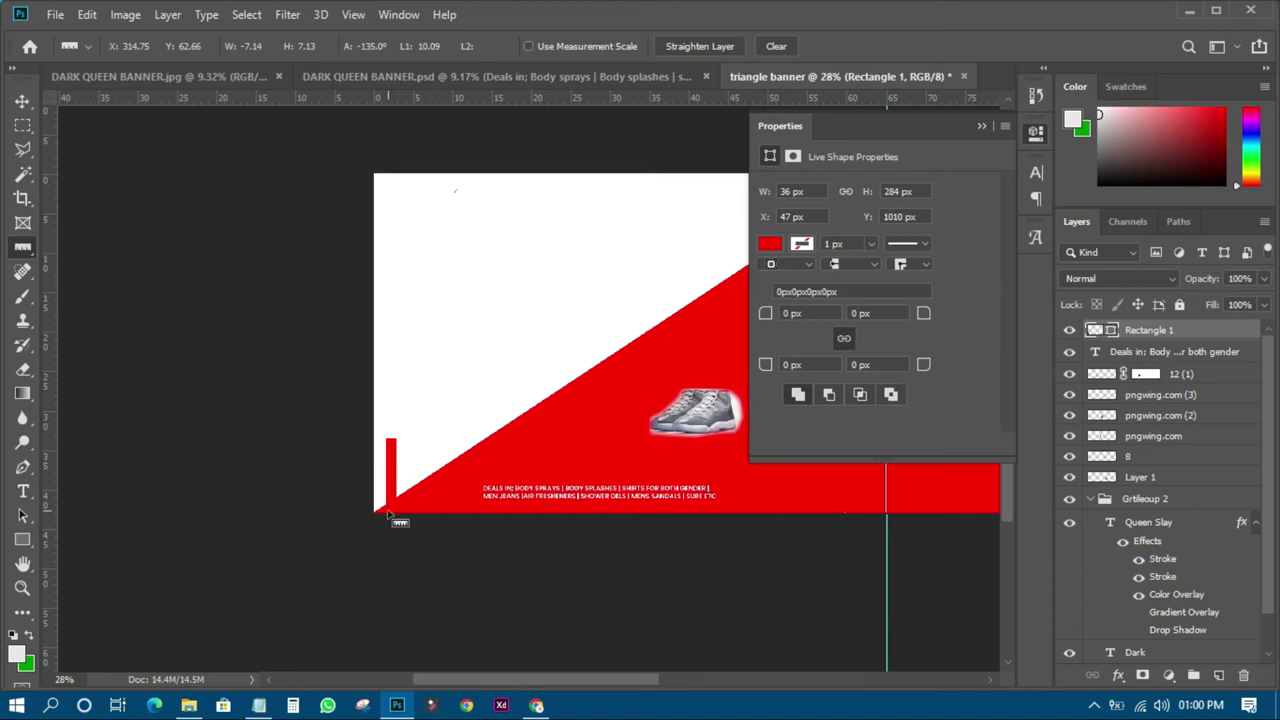
scroll(386, 500, "up", 3)
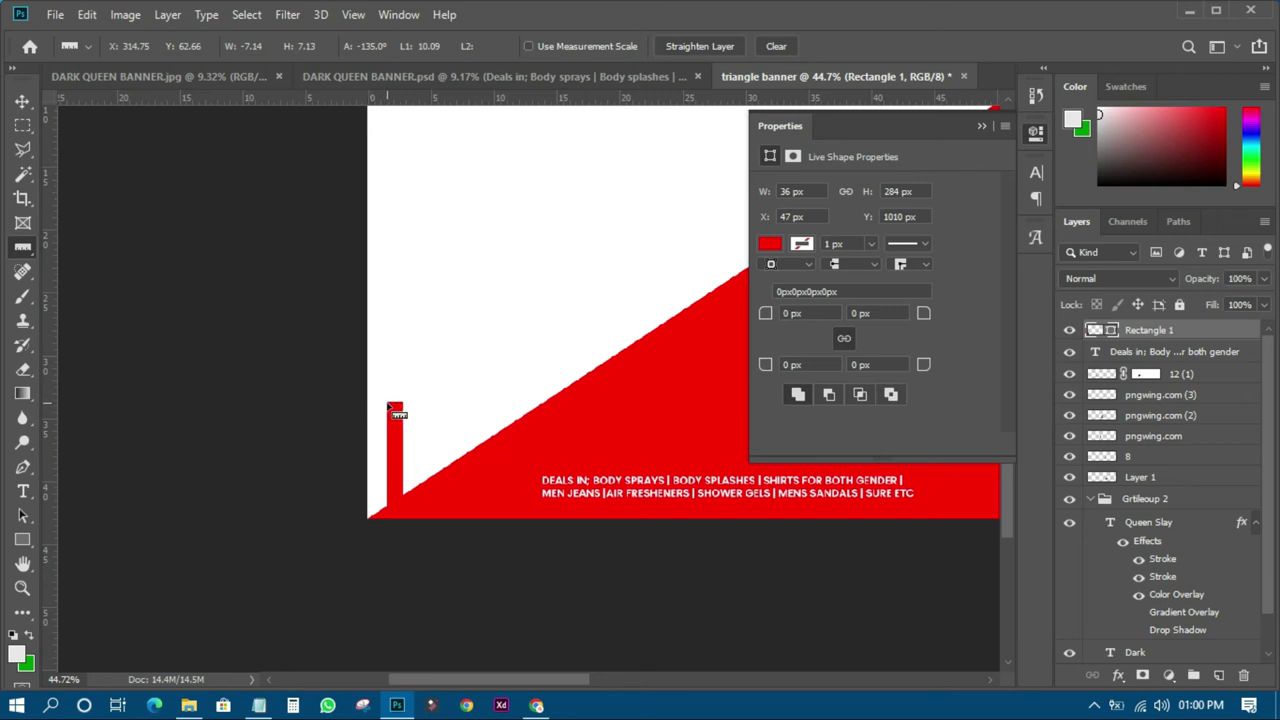
left_click_drag(389, 408, 389, 525)
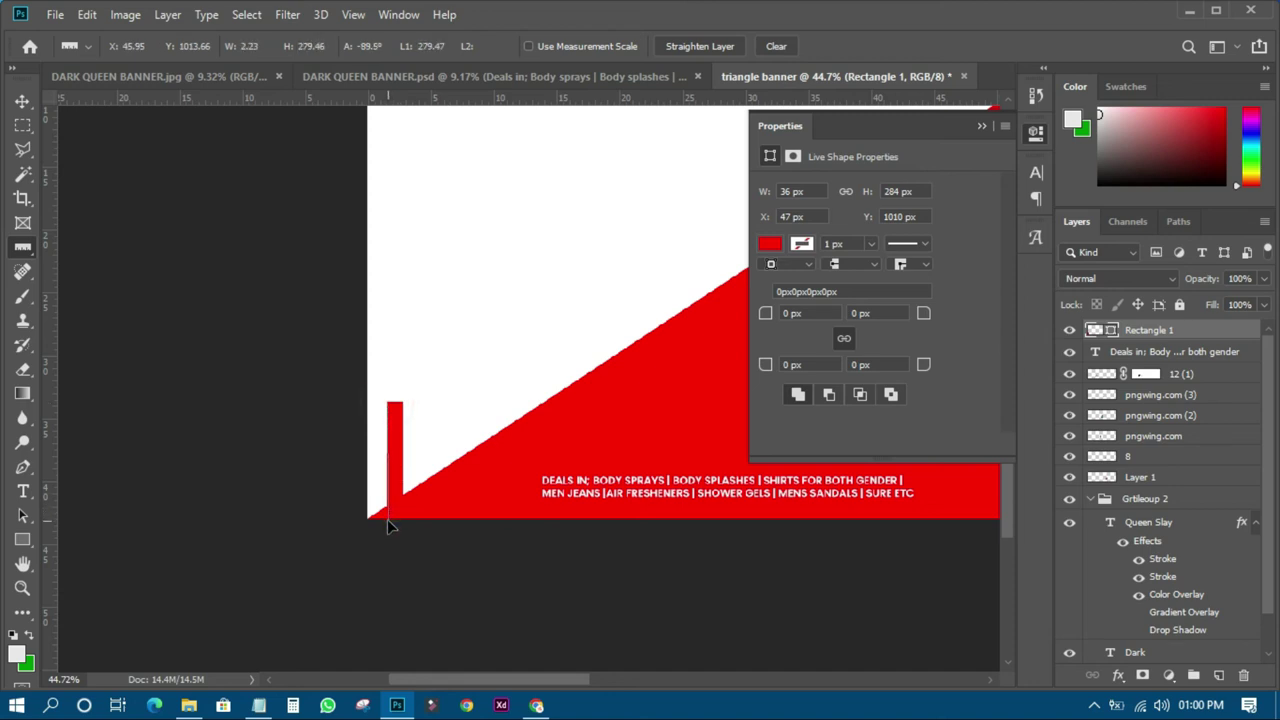
mouse_move(388, 520)
left_mouse_down()
mouse_move(395, 533)
mouse_move(382, 529)
left_mouse_up()
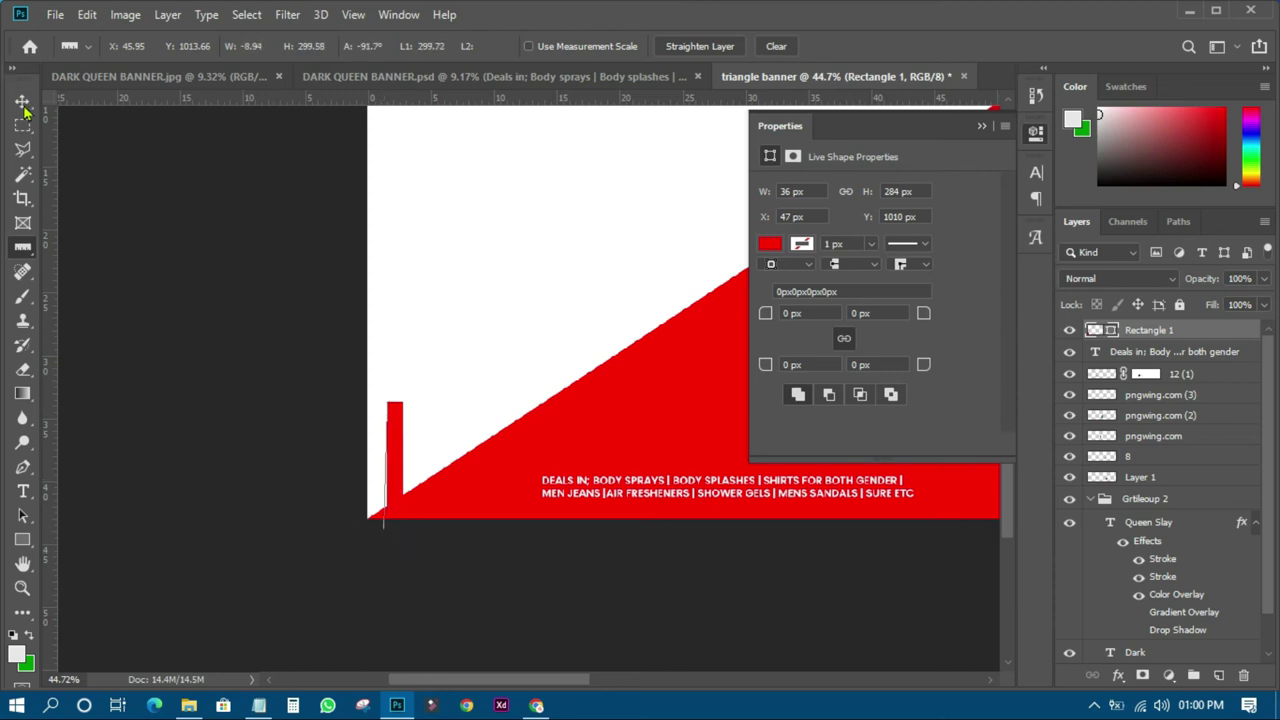
left_click(22, 101)
left_click(301, 400)
- Narrow the red bar to a thin strip 1 in tall and move it to the left edge
left_click_drag(396, 438, 411, 292)
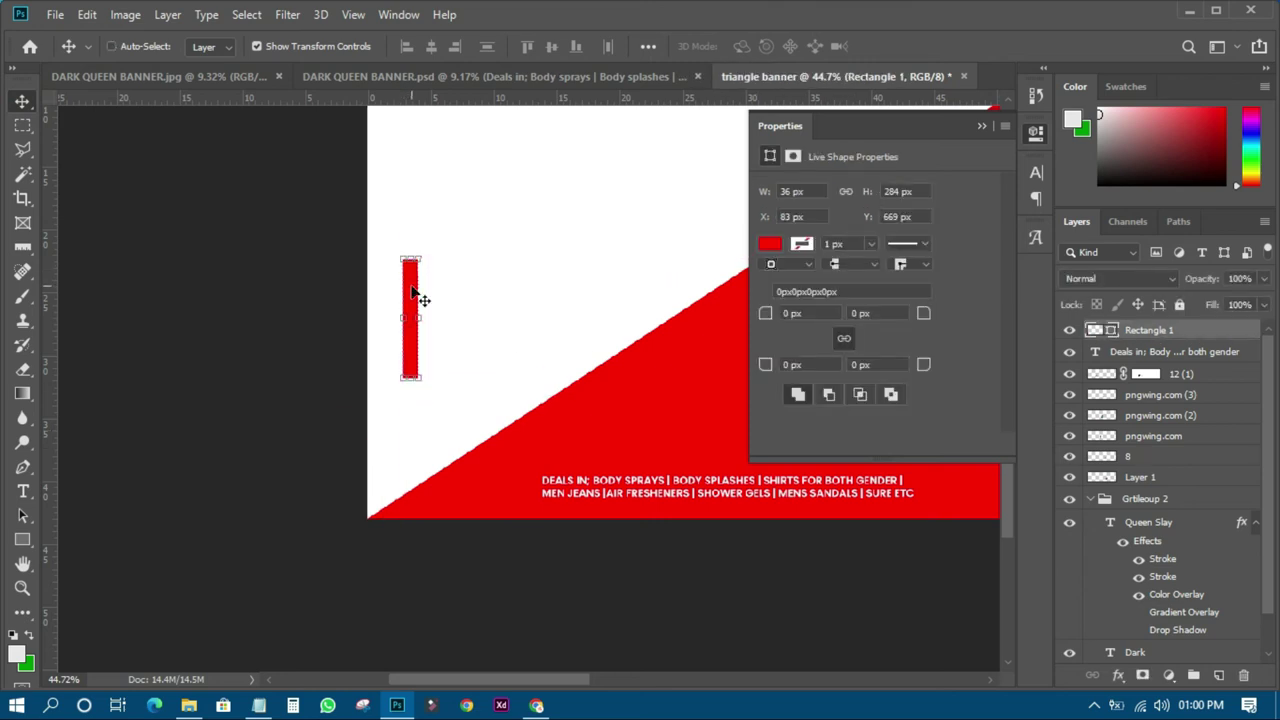
key("ctrl+t")
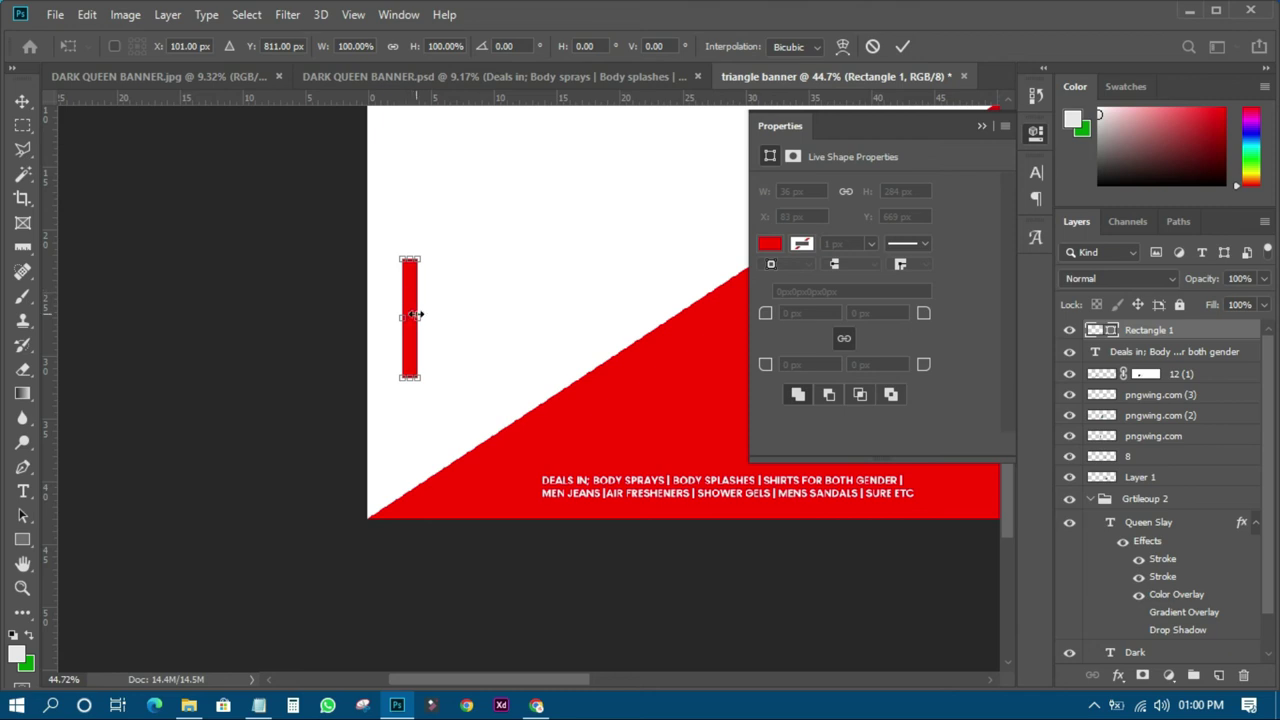
left_click_drag(417, 317, 406, 318)
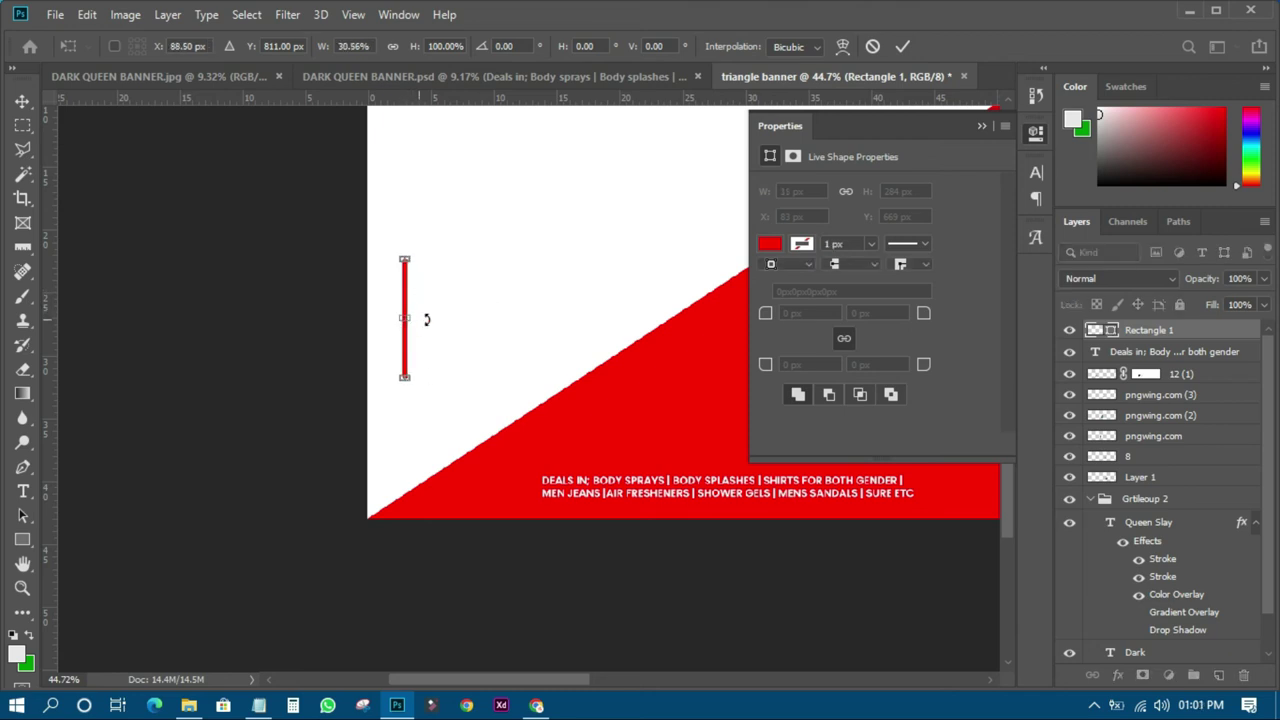
left_click(434, 47)
type("1")
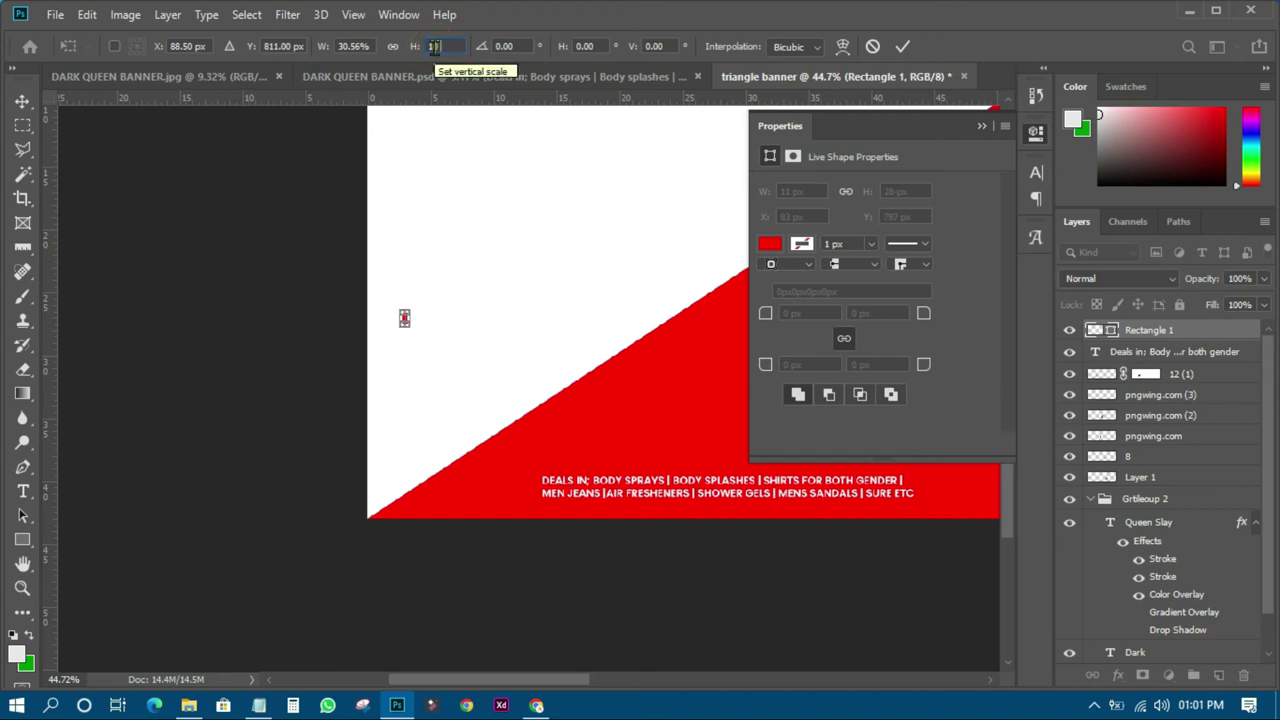
type(" in")
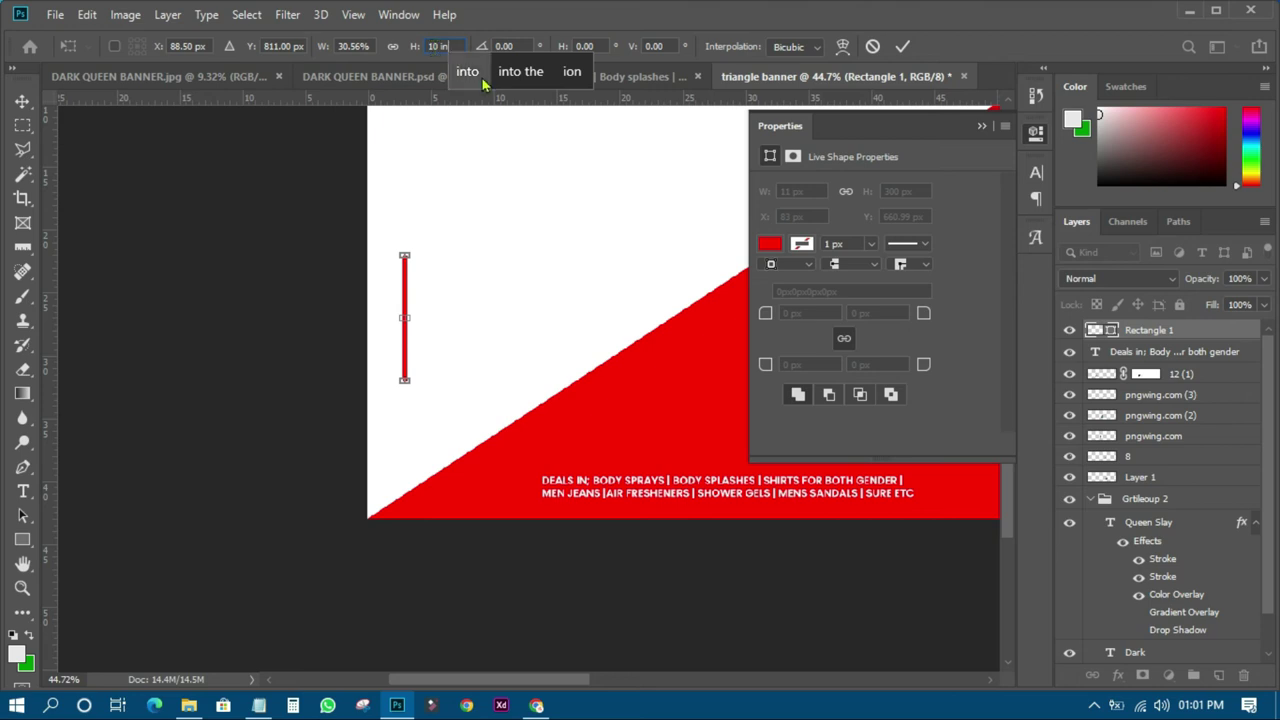
left_click(901, 47)
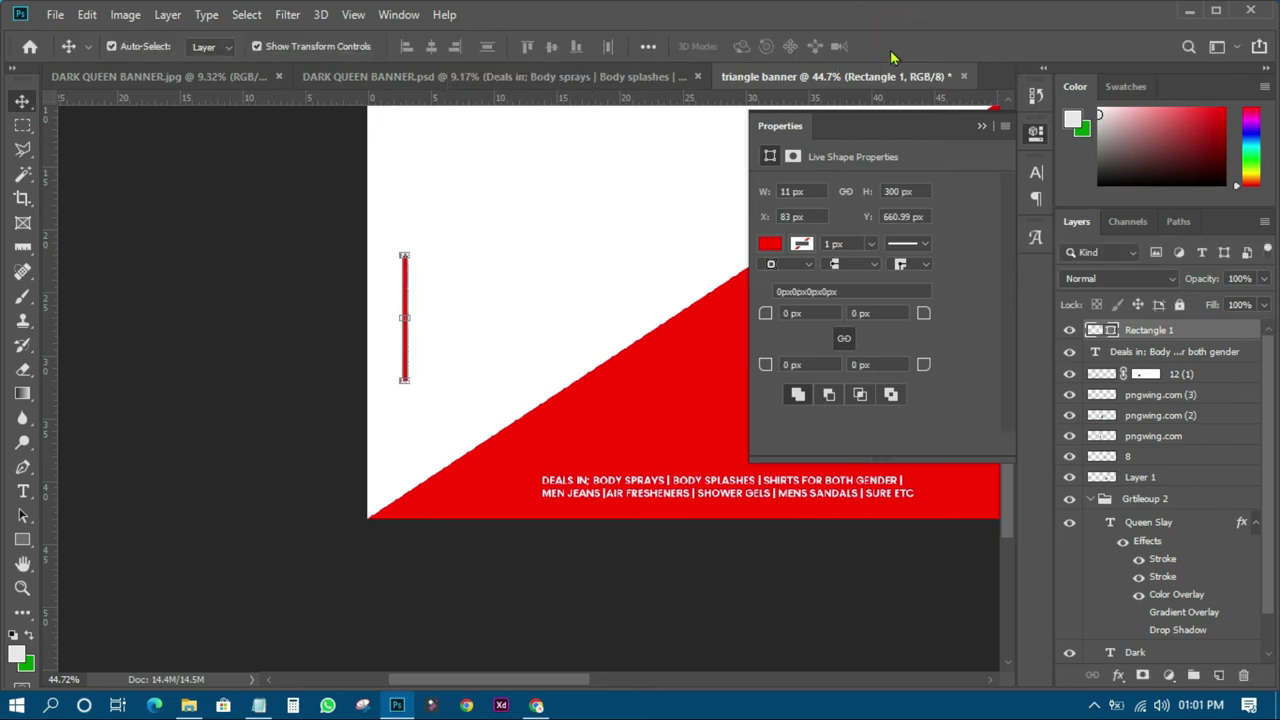
left_click(229, 306)
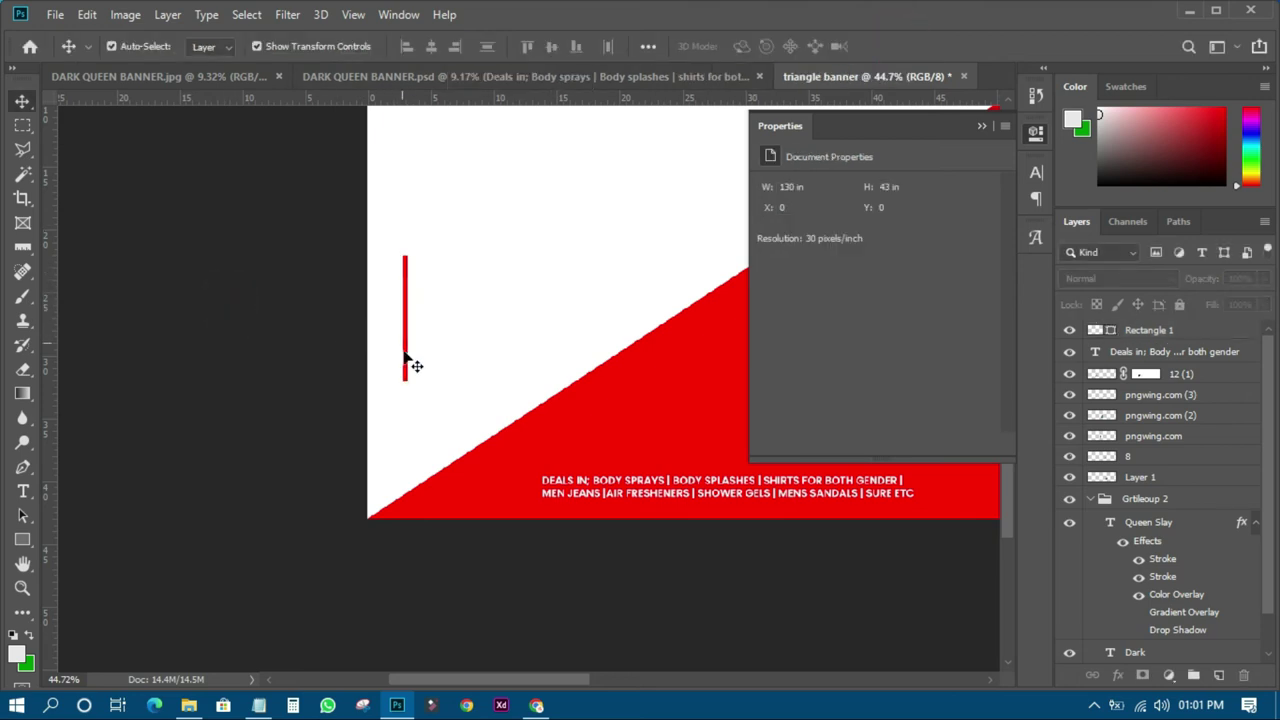
left_click_drag(405, 318, 372, 458)
- Duplicate the thin bar, move the copy to the right edge, and hide triangle Shape 1
scroll(336, 458, "down", 3)
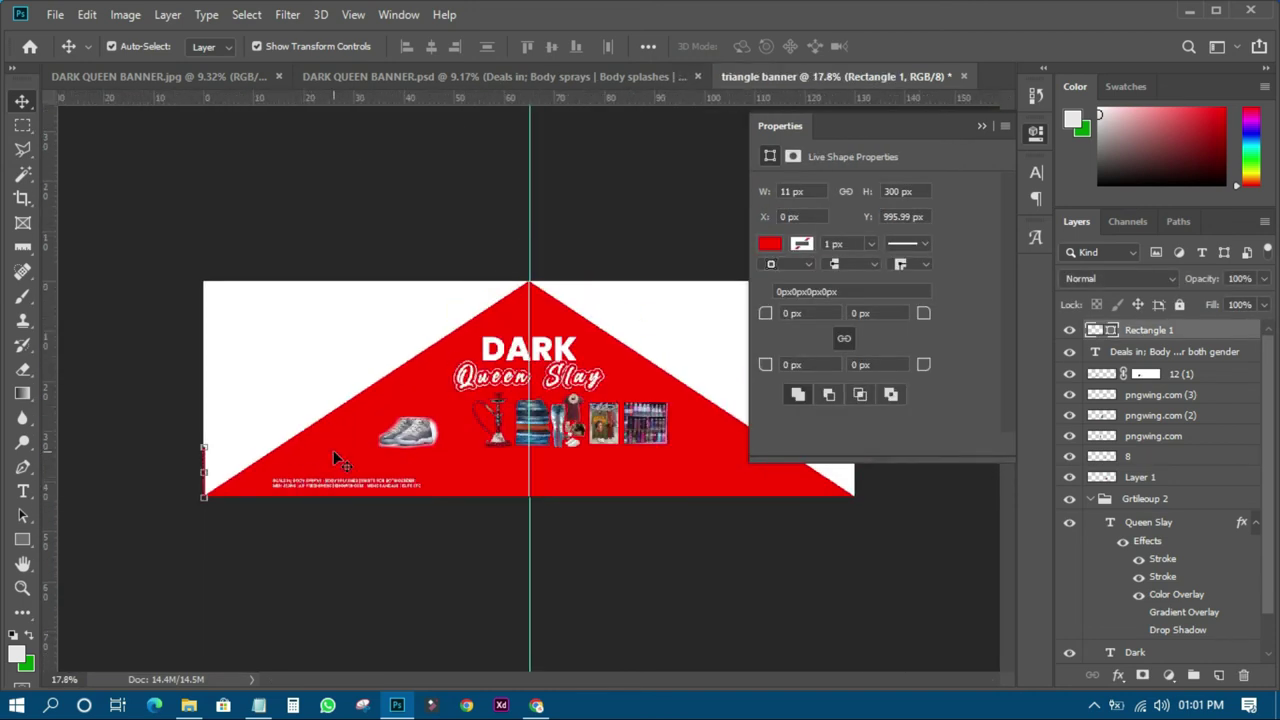
left_click(1037, 132)
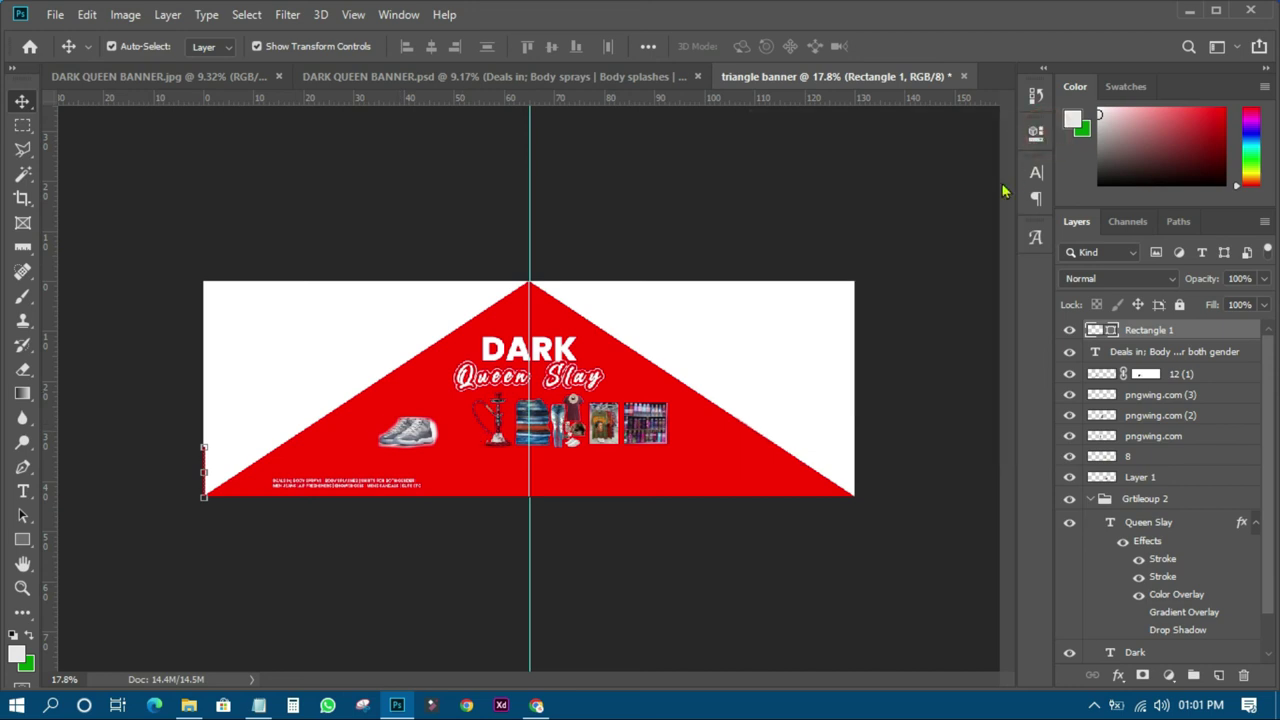
key("ctrl+j")
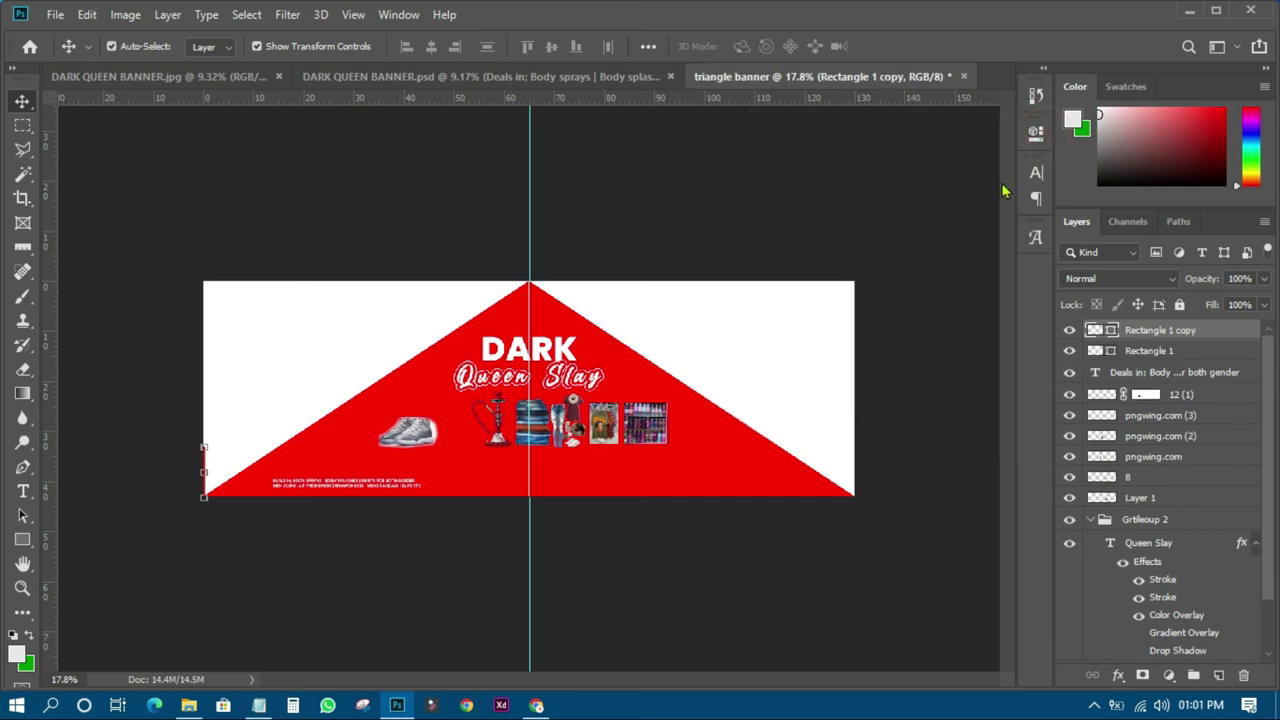
key("ctrl")
left_click_drag(256, 461, 895, 473)
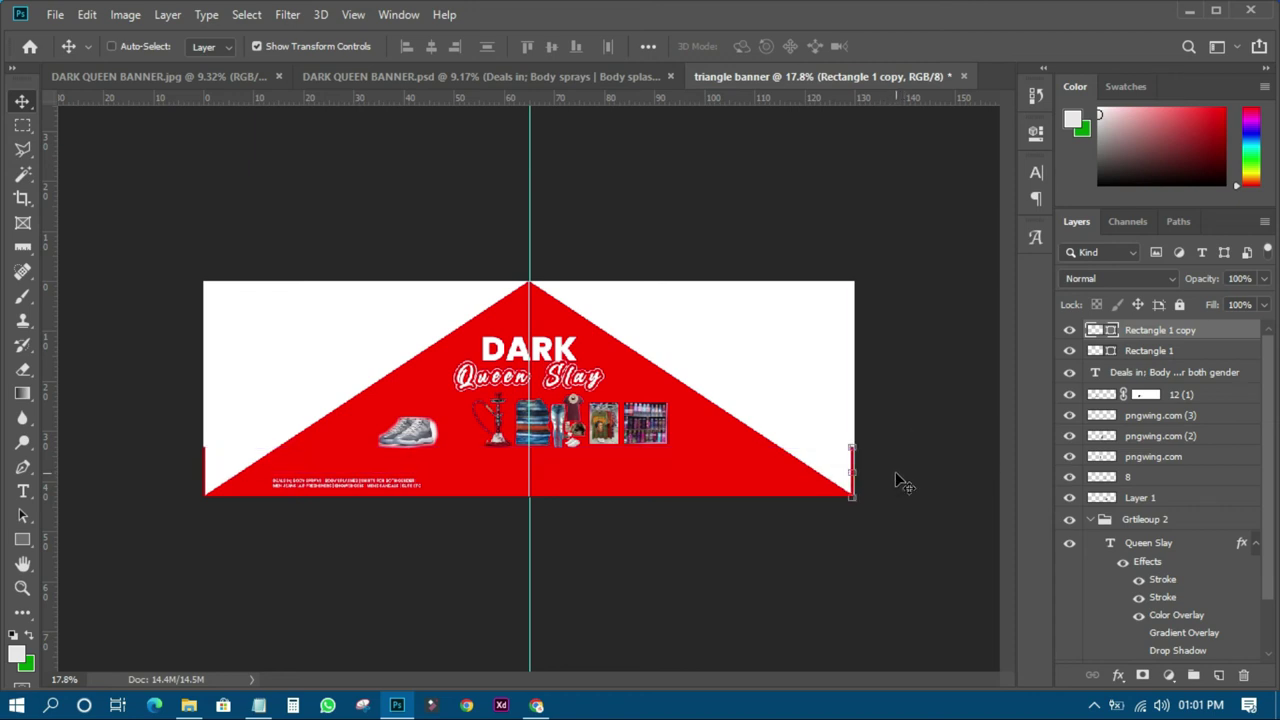
left_click(652, 396)
left_click(1070, 653)
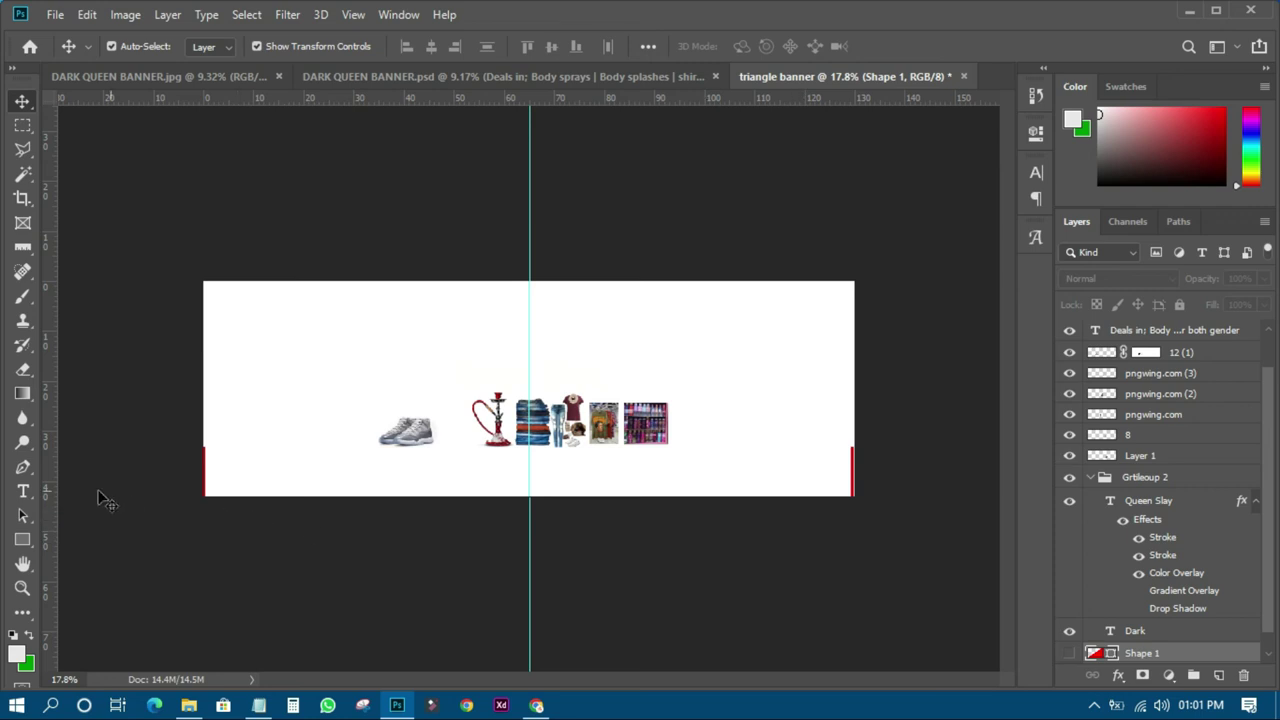
- Pick the standard Pen tool and bring the banner's left edge into view
left_click(23, 467)
right_click(23, 467)
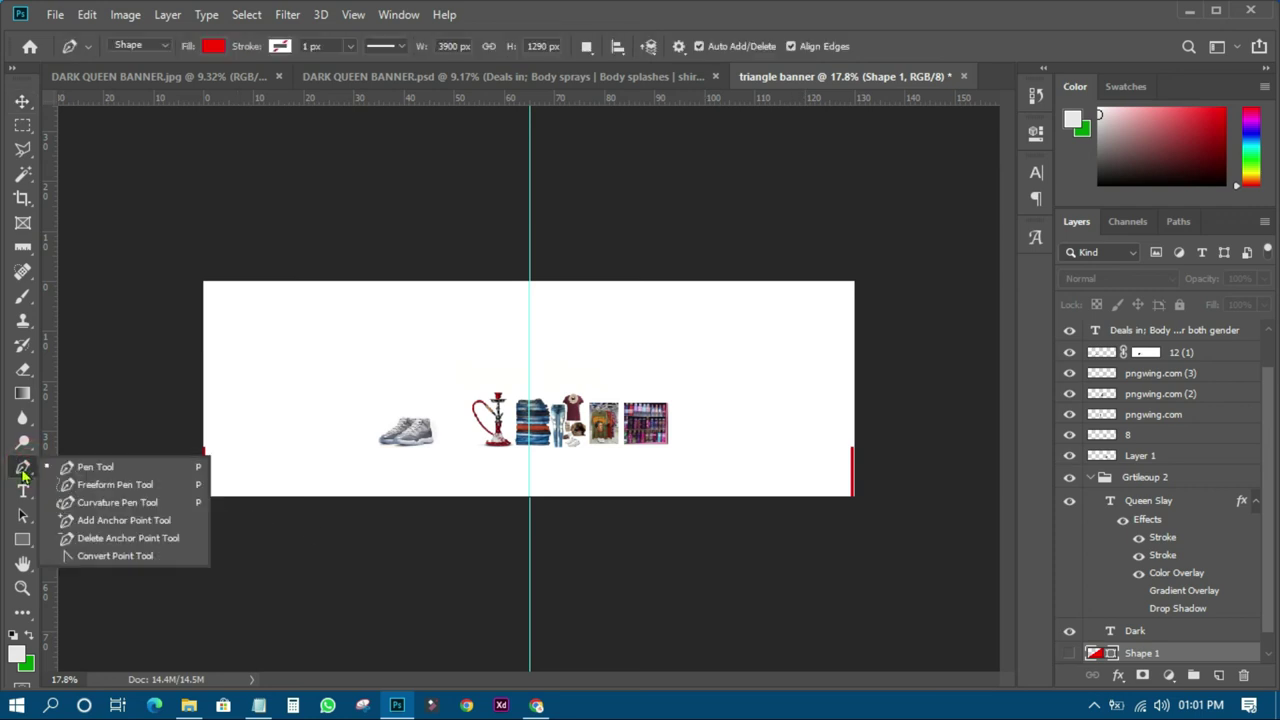
left_click(88, 466)
scroll(200, 472, "up", 2)
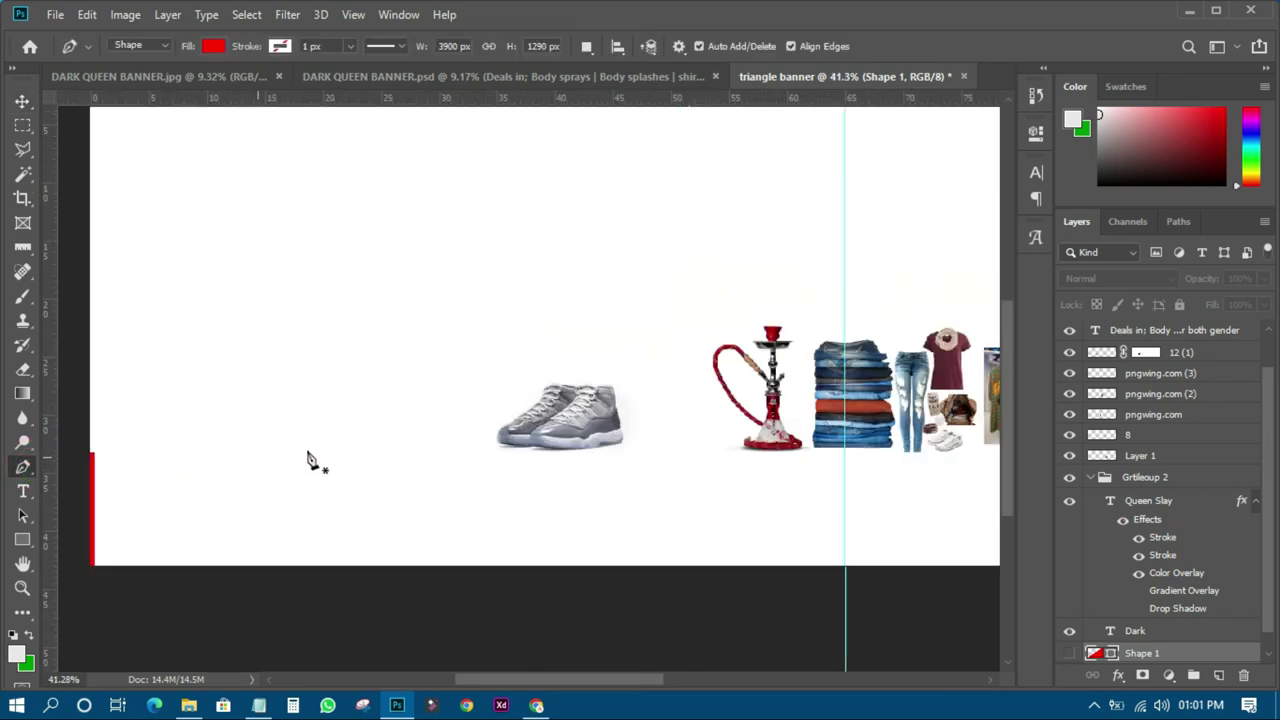
scroll(309, 457, "down", 3)
scroll(171, 451, "up", 3)
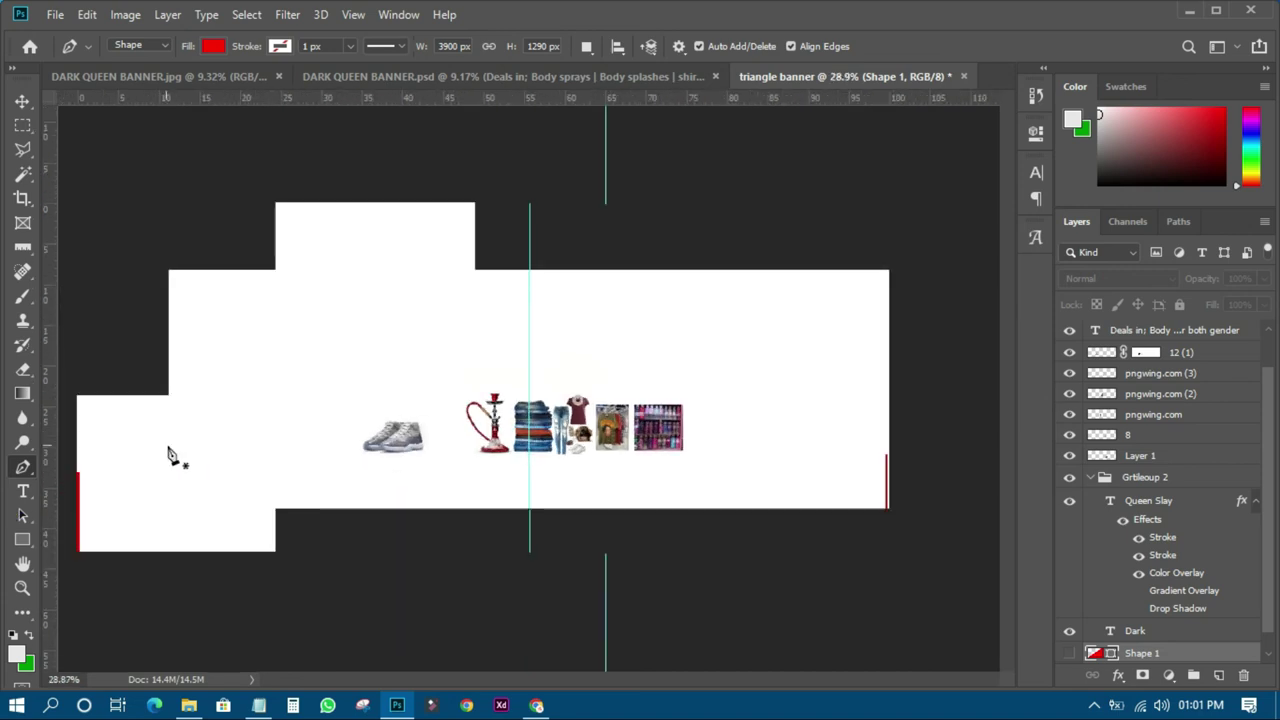
left_click_drag(580, 680, 574, 680)
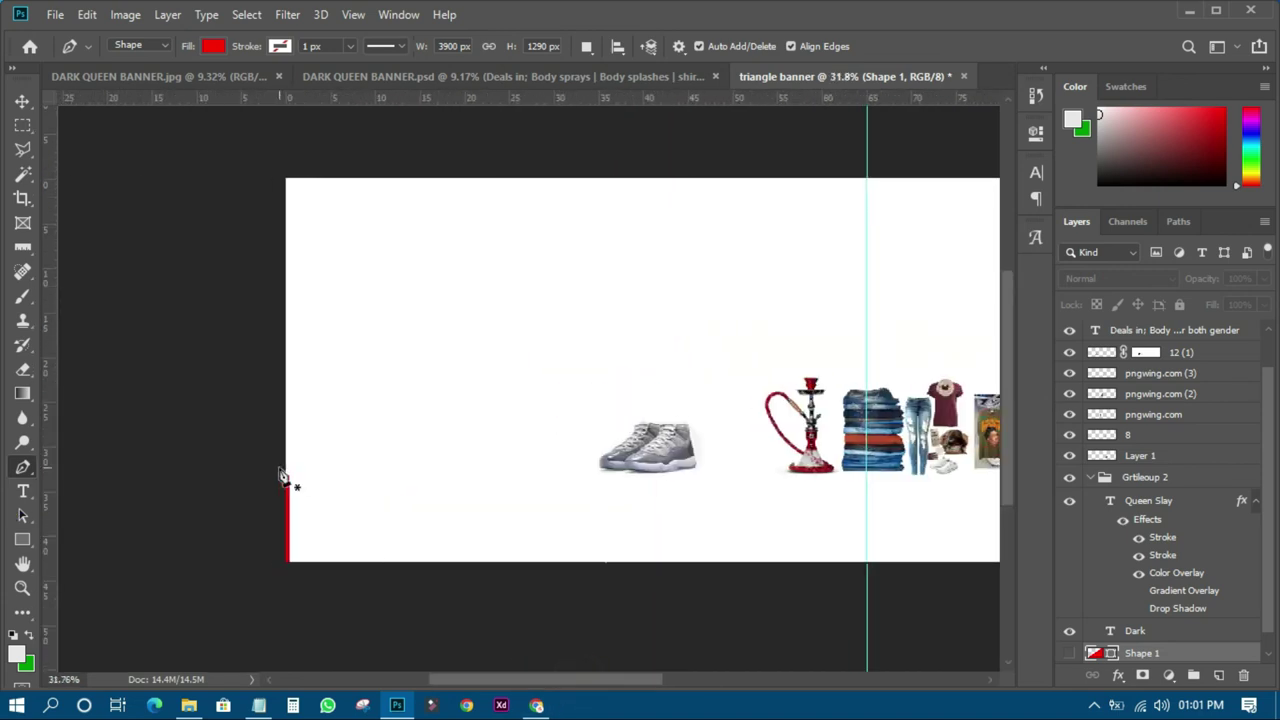
scroll(290, 480, "up", 4)
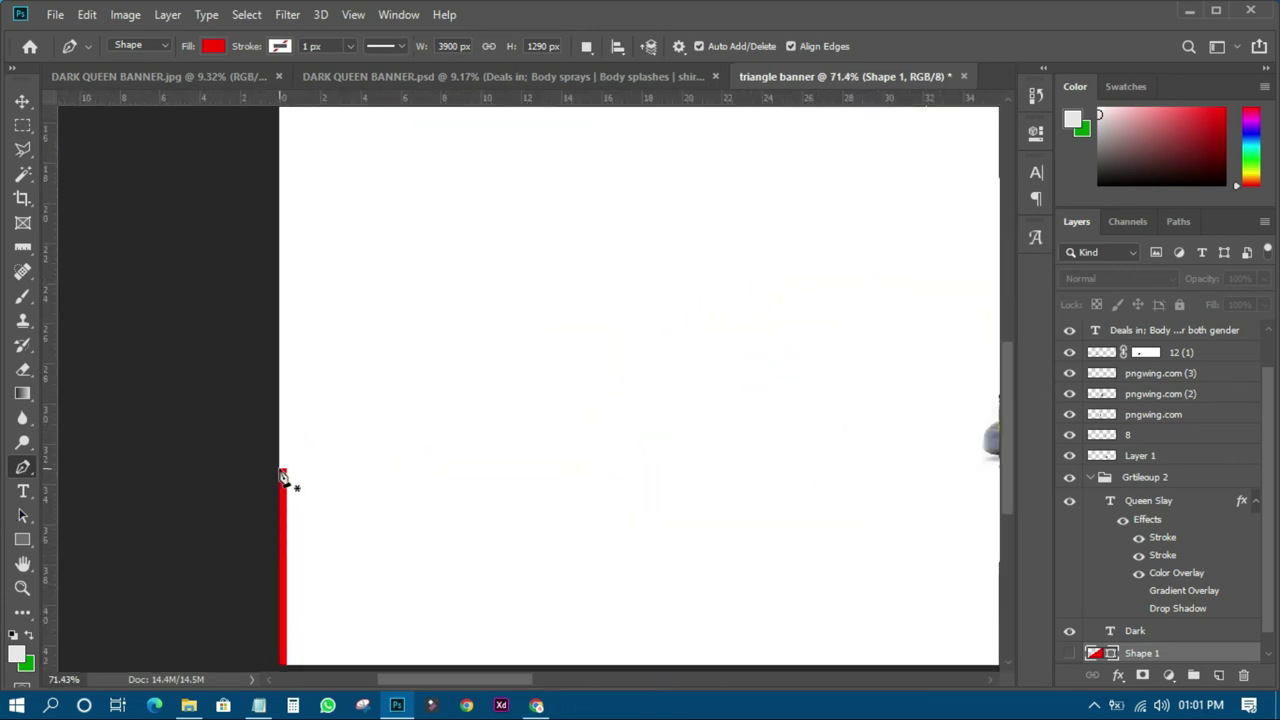
- Draw Shape 2 with anchors at the left bar top, top centre, right bar top and both bottom corners
left_click(281, 472)
scroll(252, 543, "down", 3)
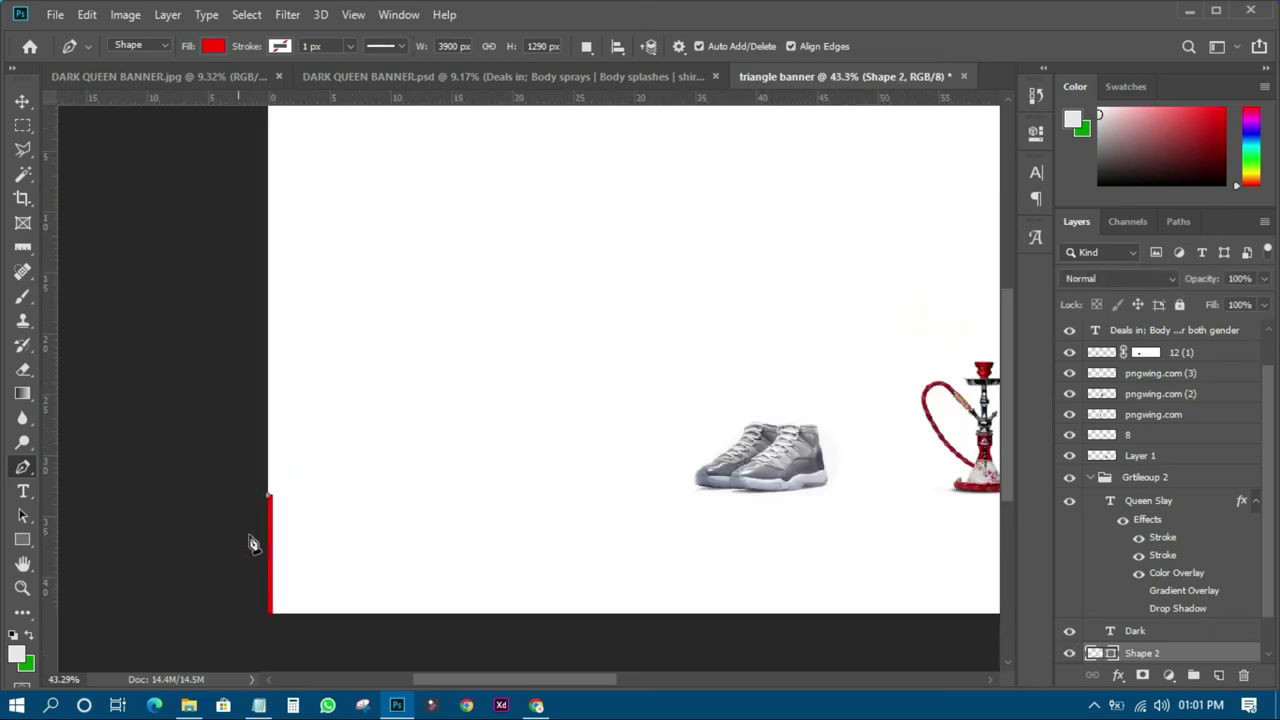
scroll(252, 543, "down", 4)
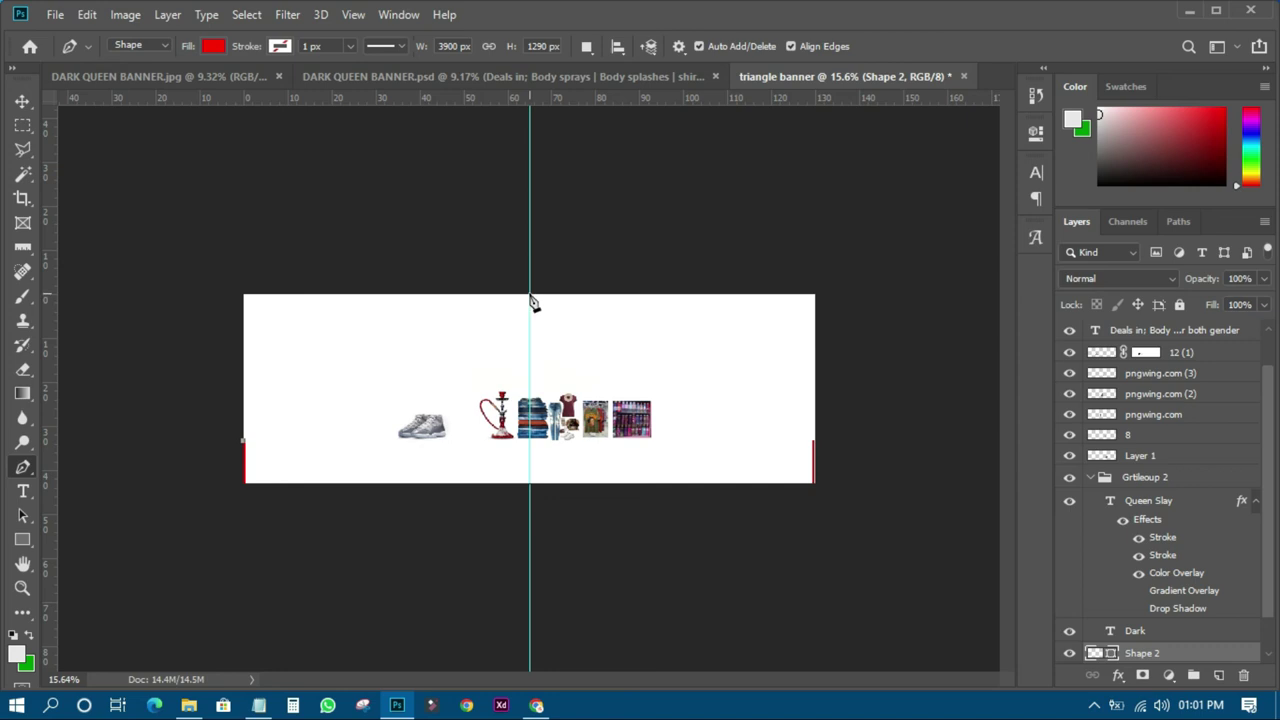
left_click(530, 295)
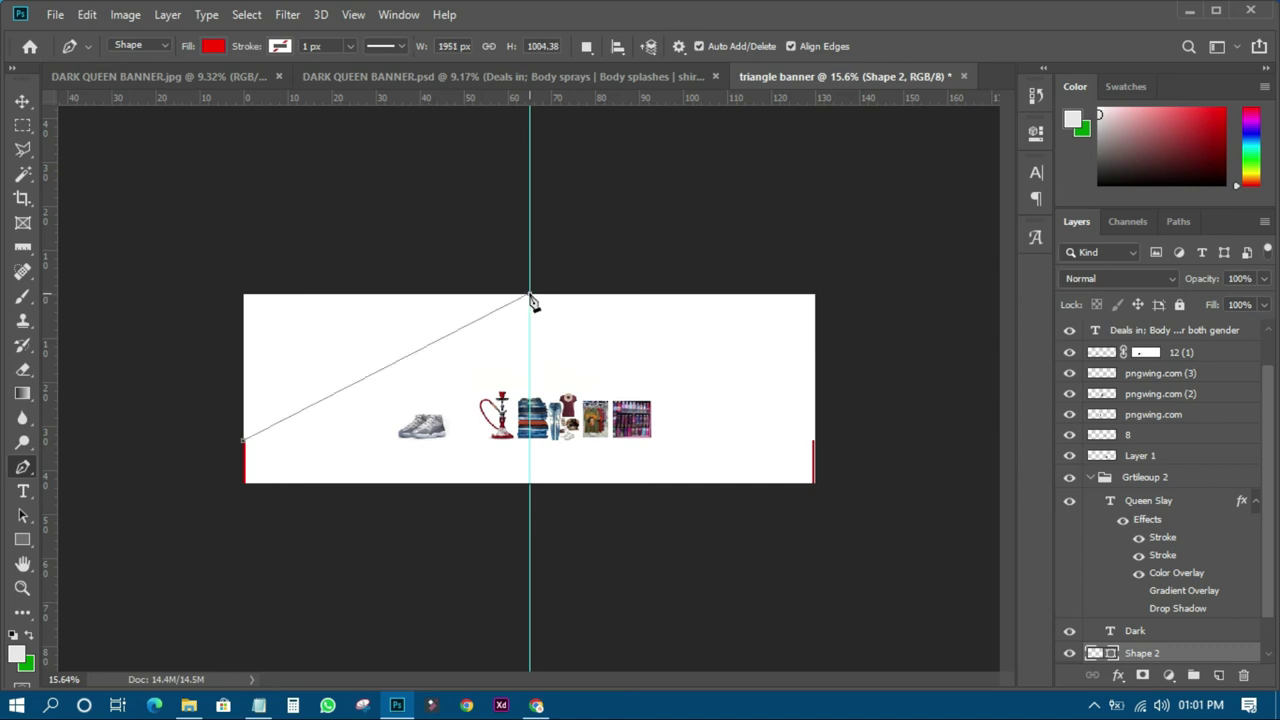
left_click(815, 441)
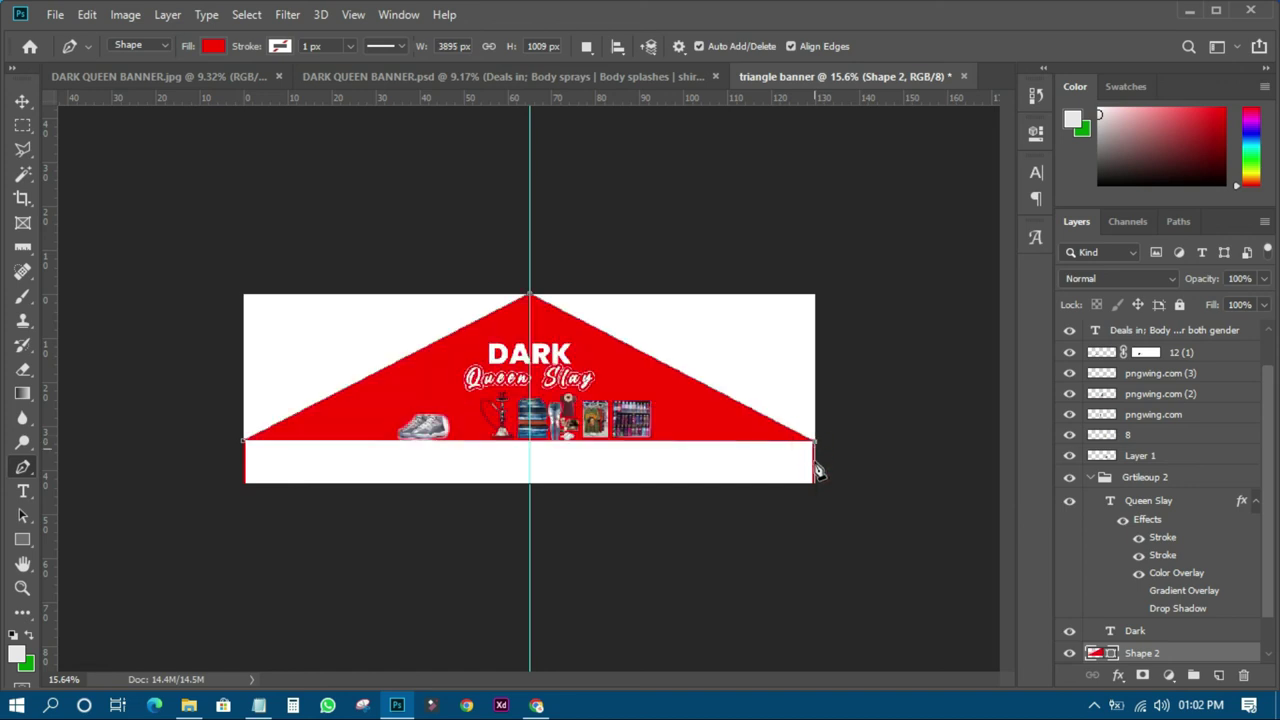
left_click(815, 483)
left_click(245, 484)
left_click(243, 442)
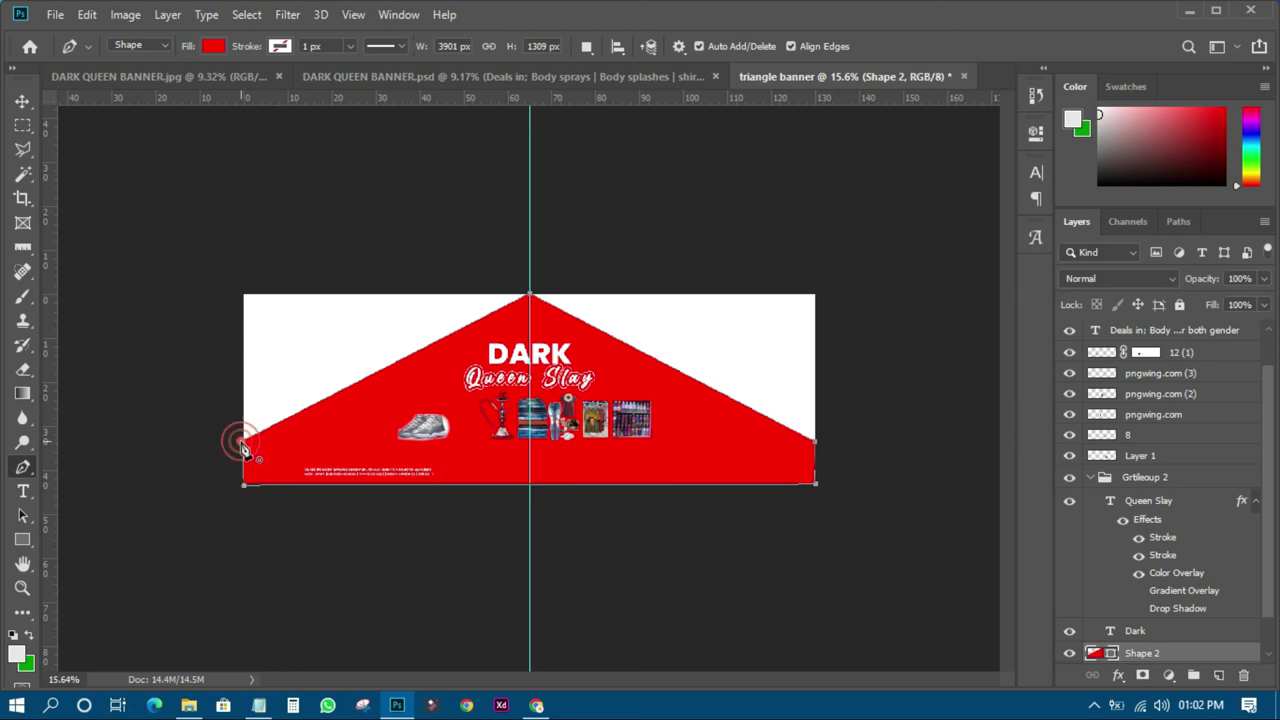
left_click(22, 101)
left_click(150, 245)
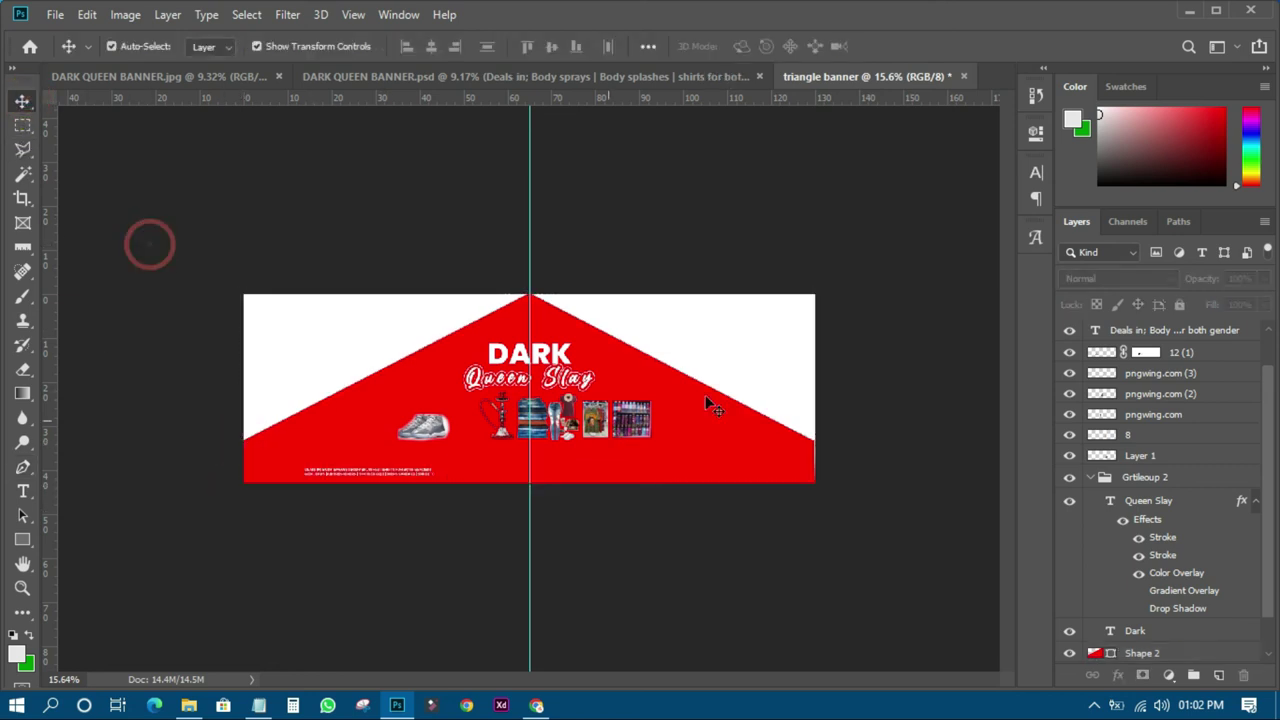
scroll(230, 510, "up", 4)
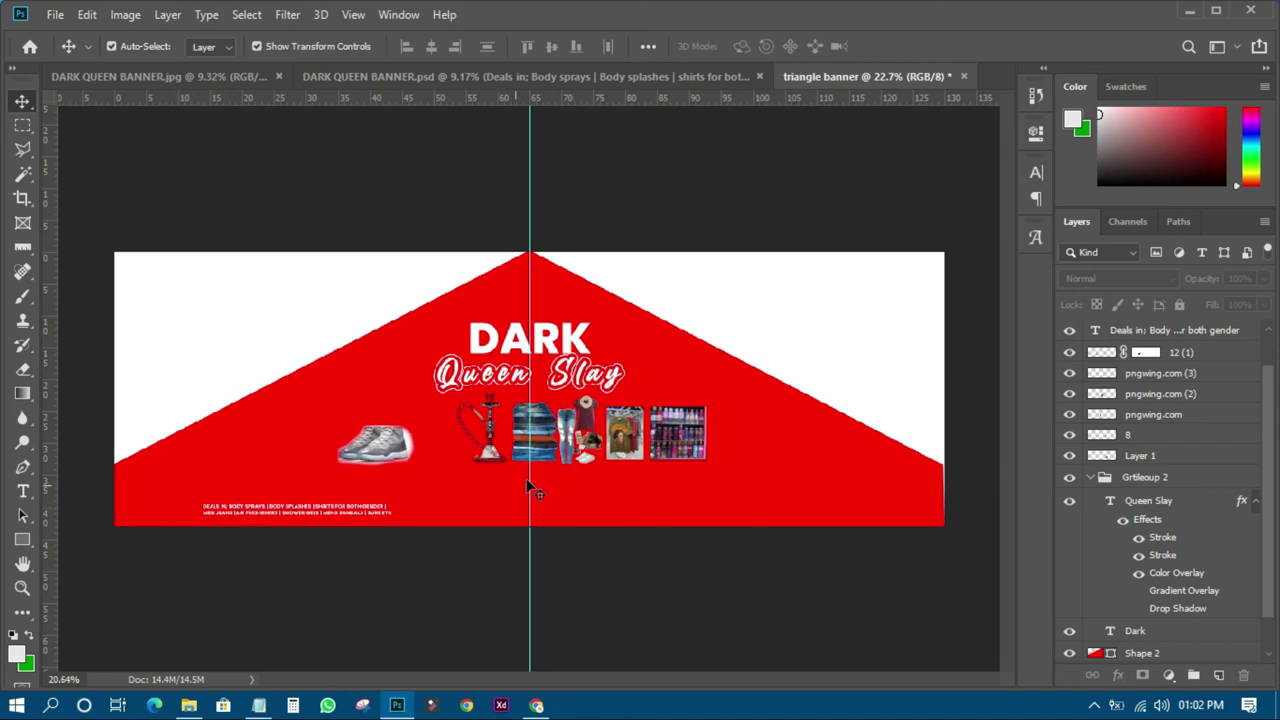
scroll(526, 478, "down", 3)
scroll(306, 560, "up", 2)
scroll(595, 480, "up", 1)
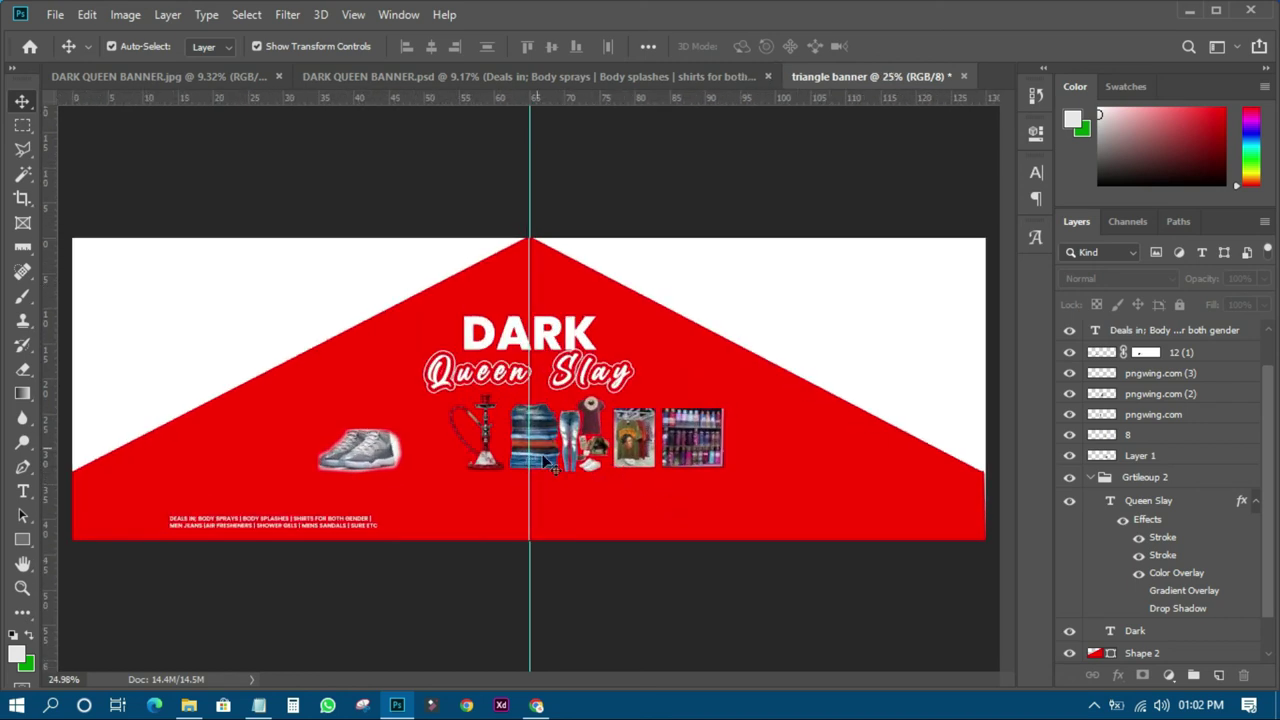
scroll(634, 625, "up", 3)
left_click_drag(651, 679, 455, 450)
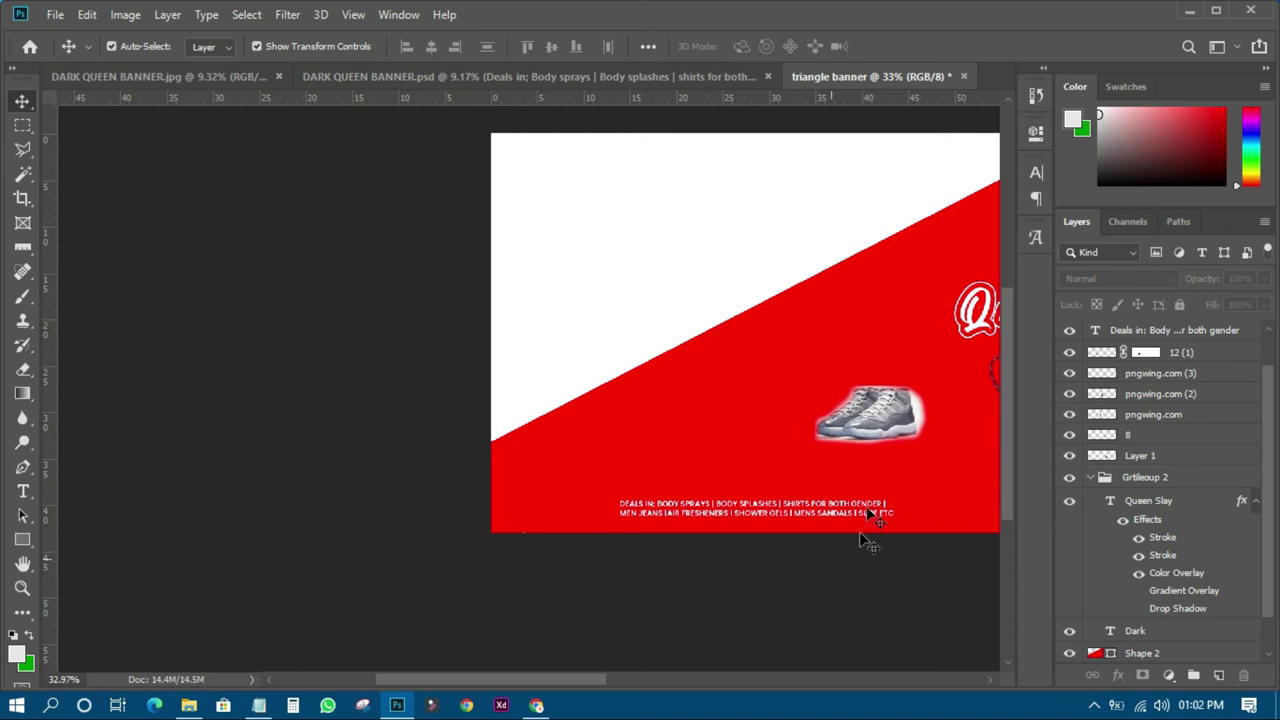
scroll(517, 471, "down", 3)
scroll(463, 463, "down", 1)
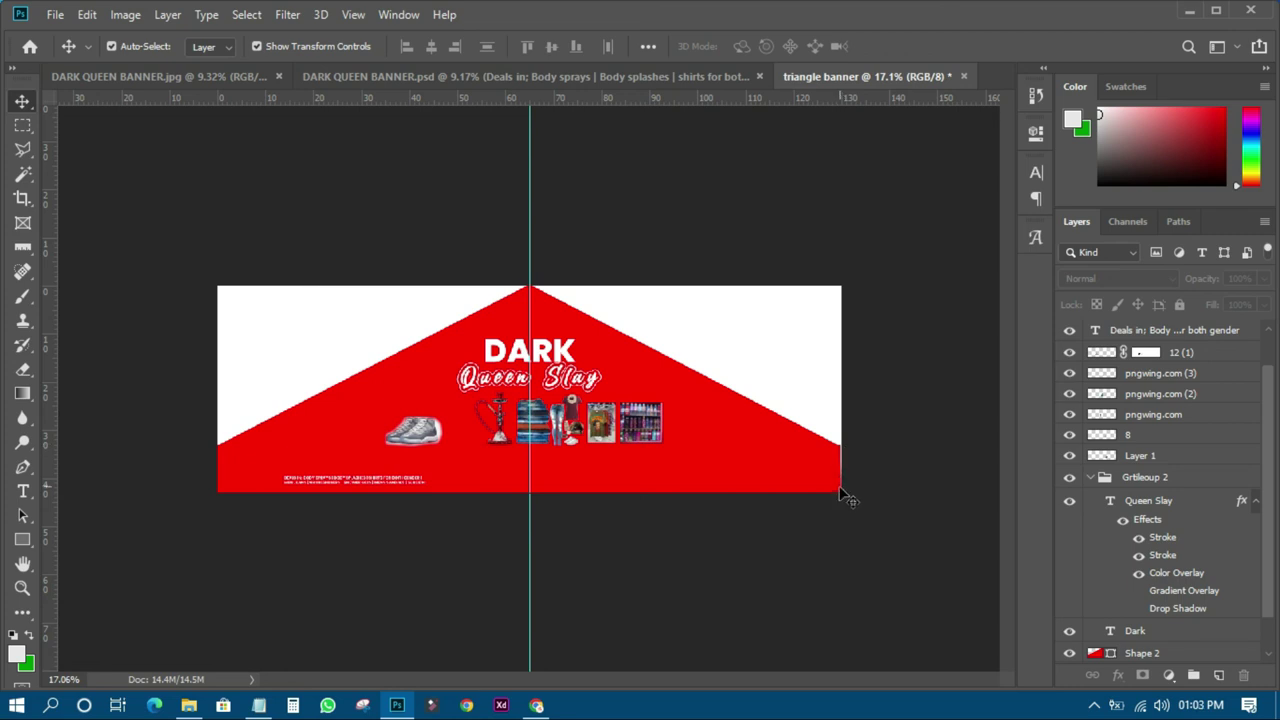
- Draw Rectangle 2, set its height to 20 in (54 × 600 px), and move it to the lower-left edge
left_click(22, 540)
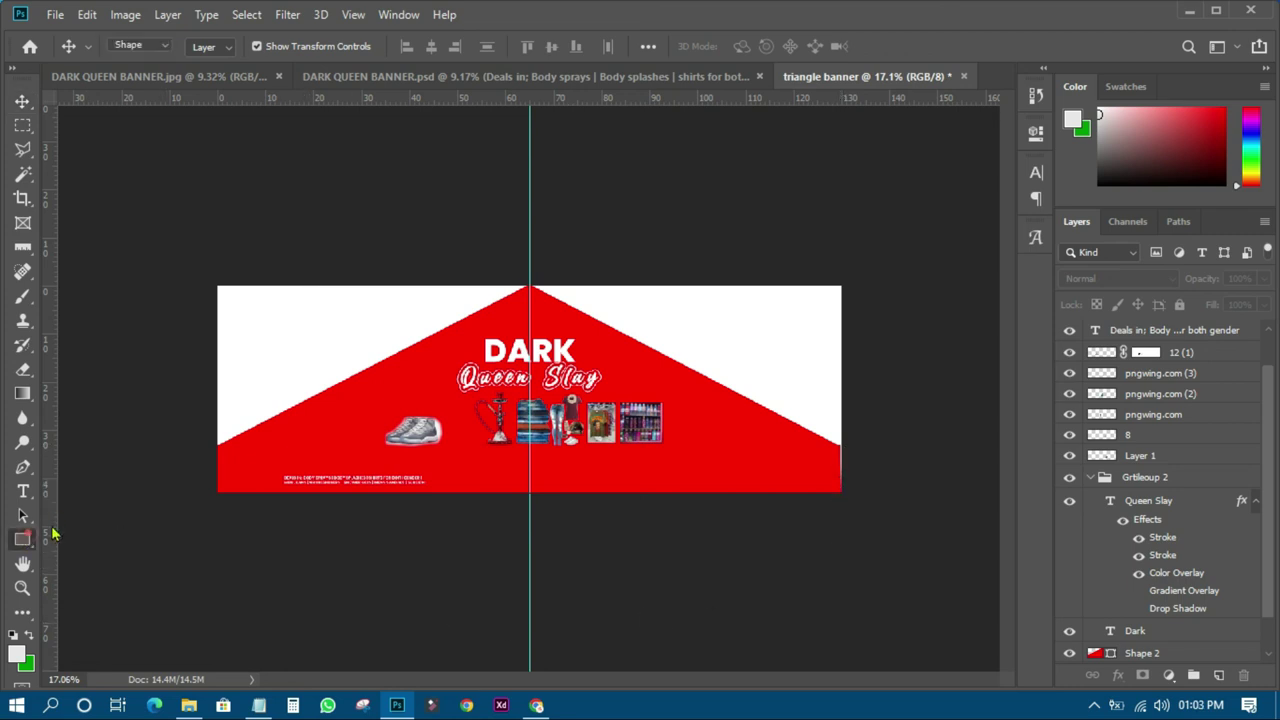
left_click_drag(256, 312, 264, 398)
left_click(22, 101)
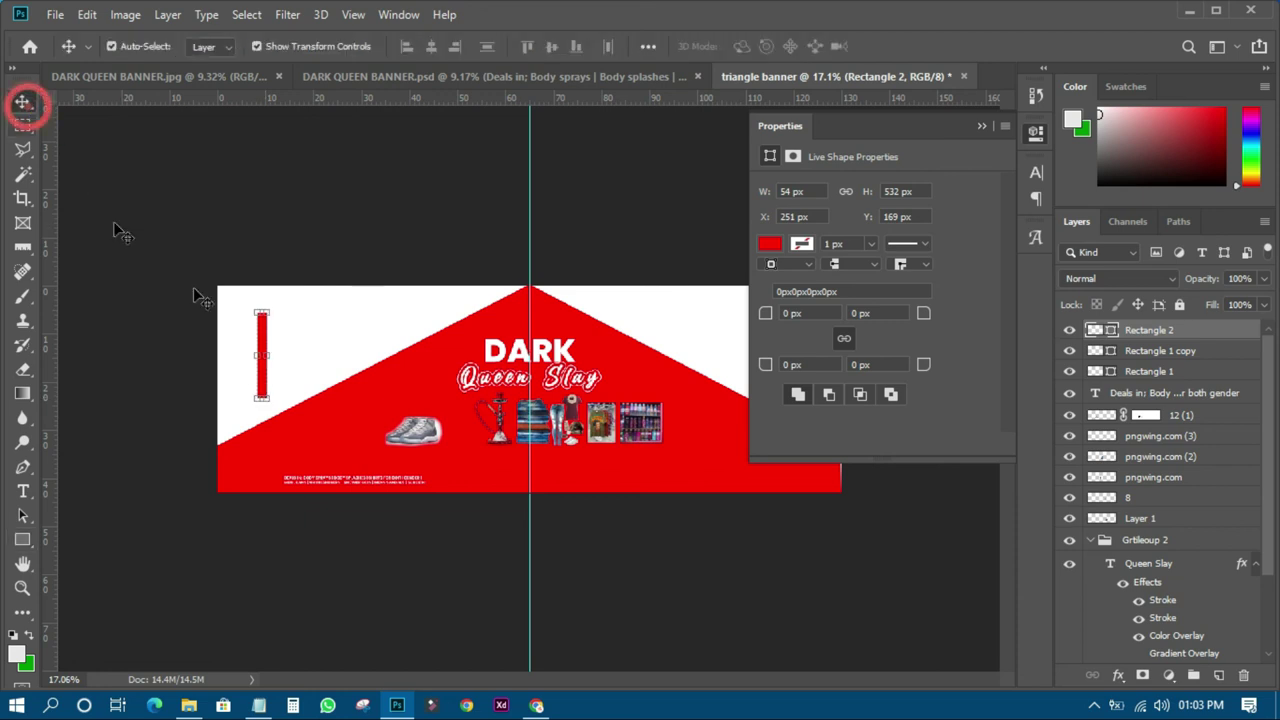
key("ctrl+t")
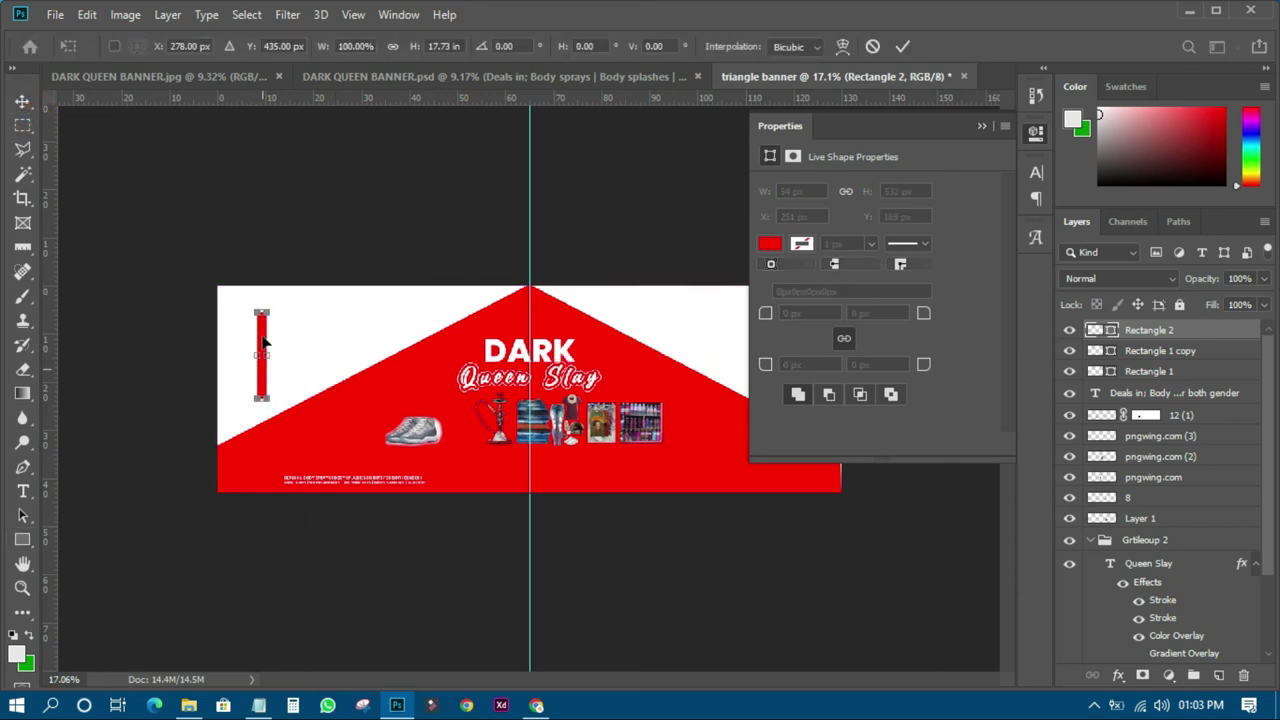
left_click(460, 46)
left_click(458, 46)
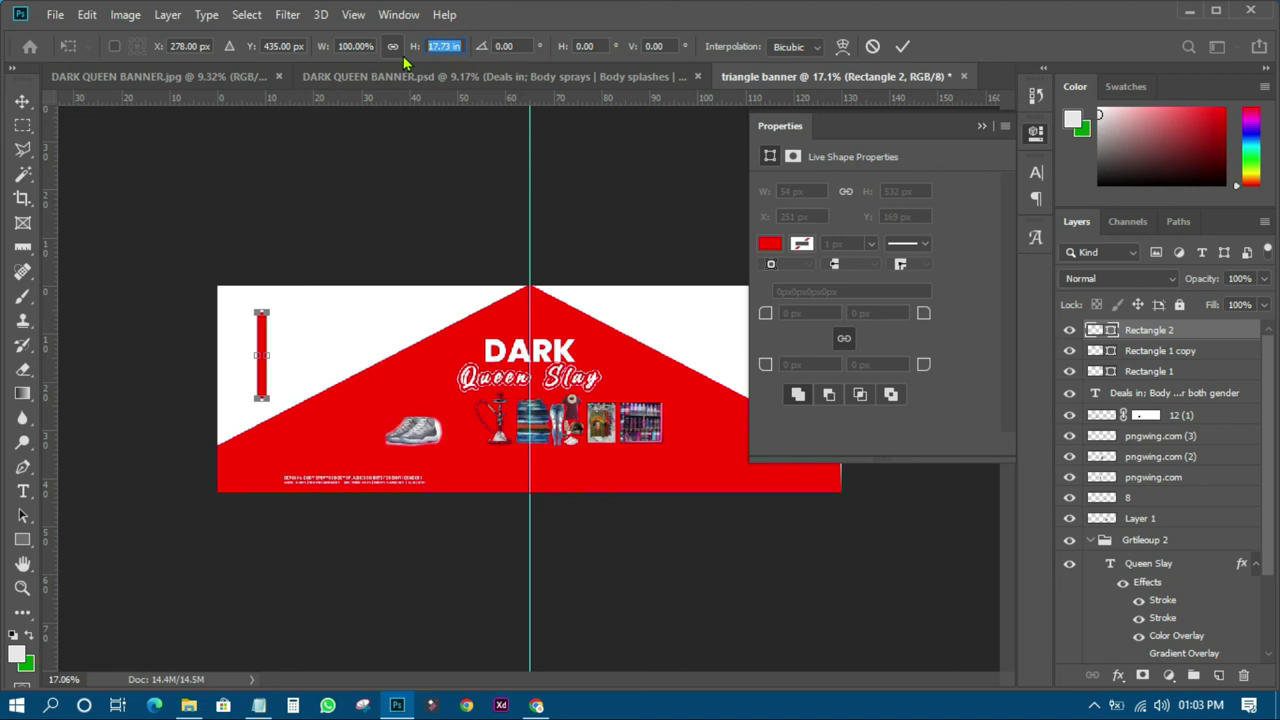
type("20")
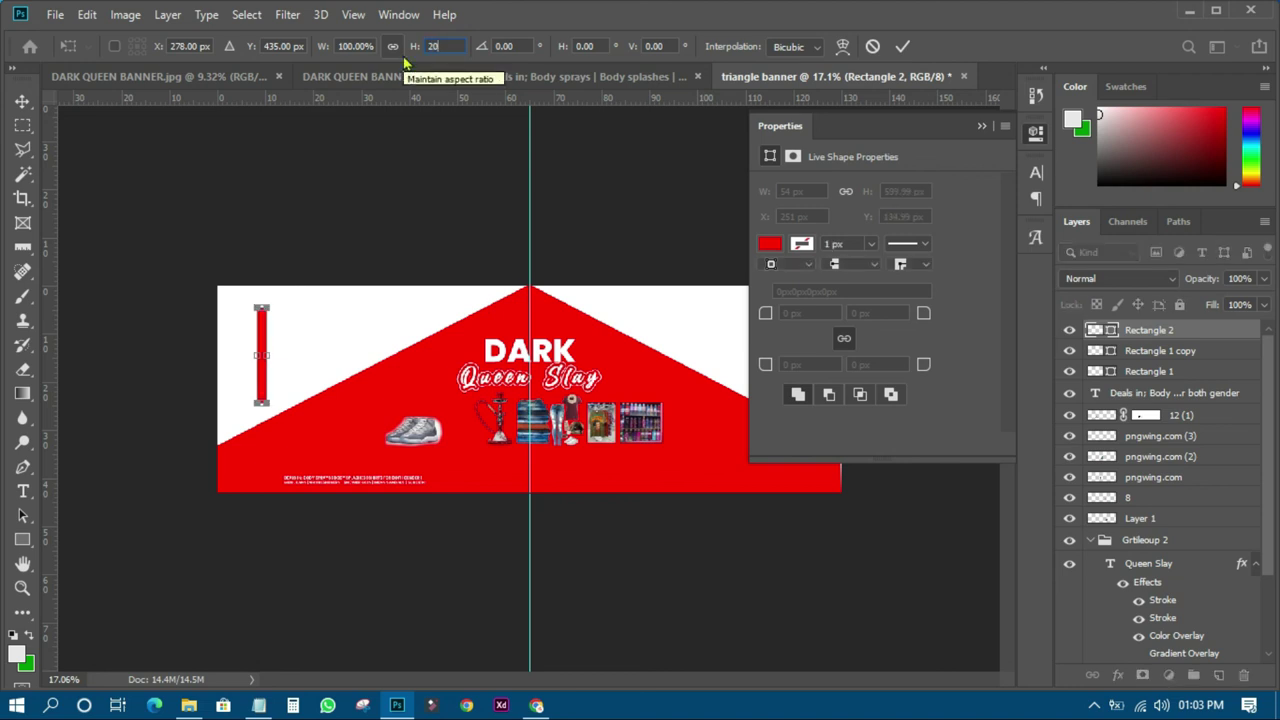
type(" in")
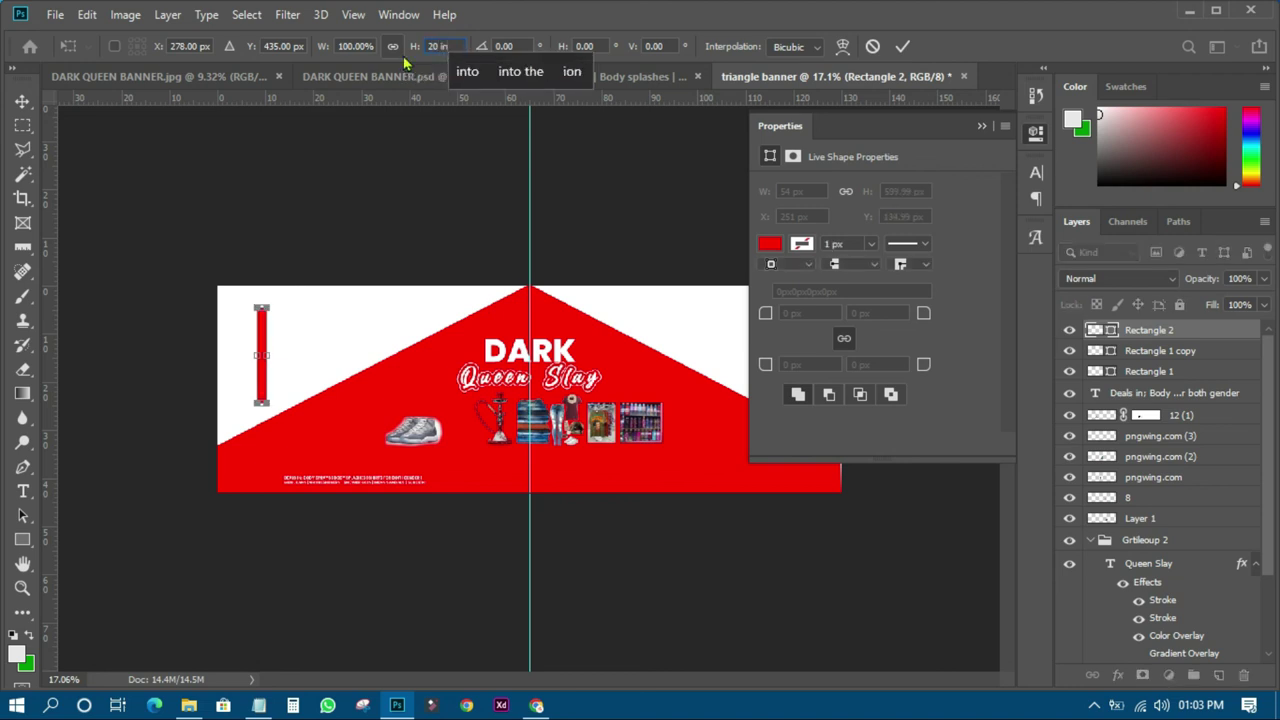
key("Return")
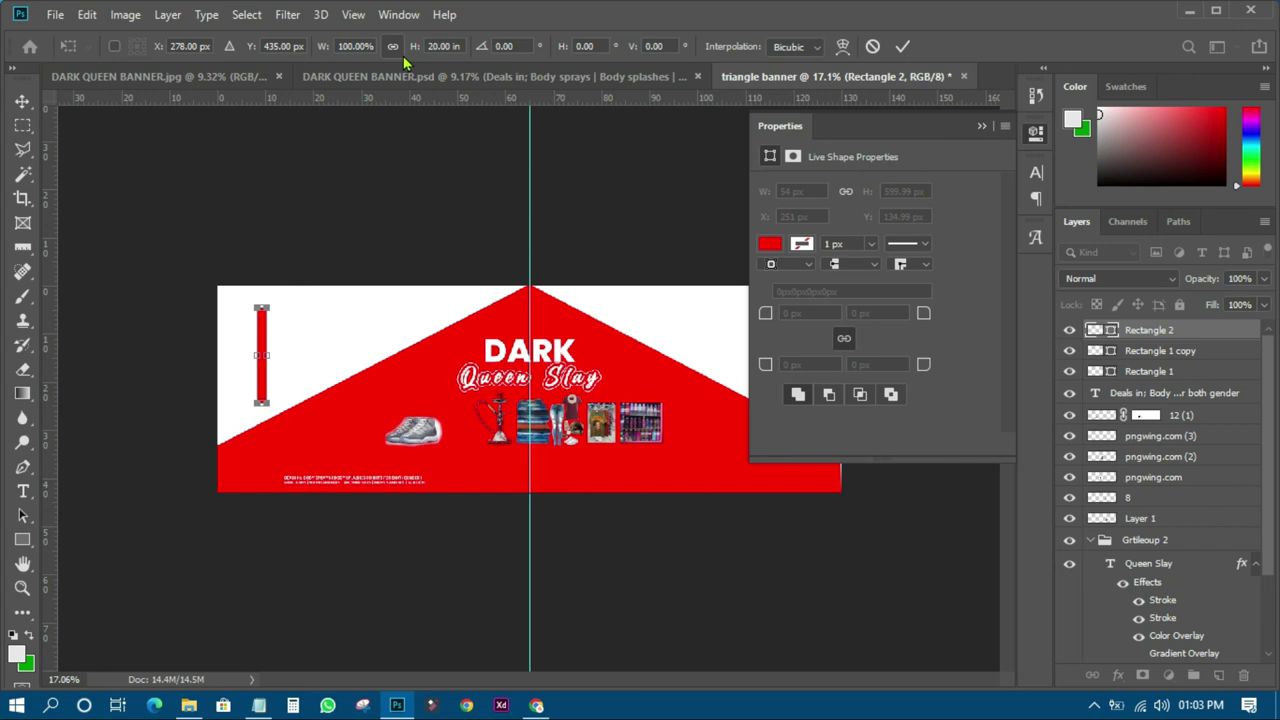
left_click(364, 158)
left_click(286, 200)
left_click(262, 332)
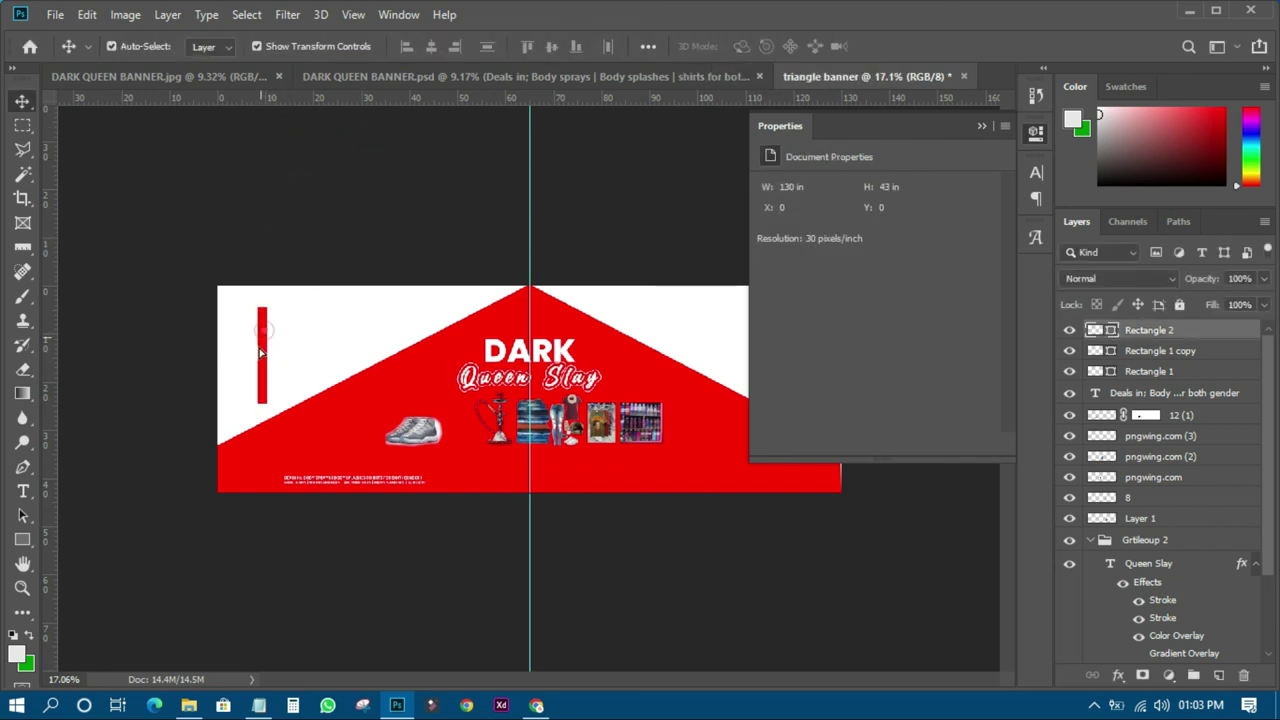
left_click_drag(260, 352, 218, 453)
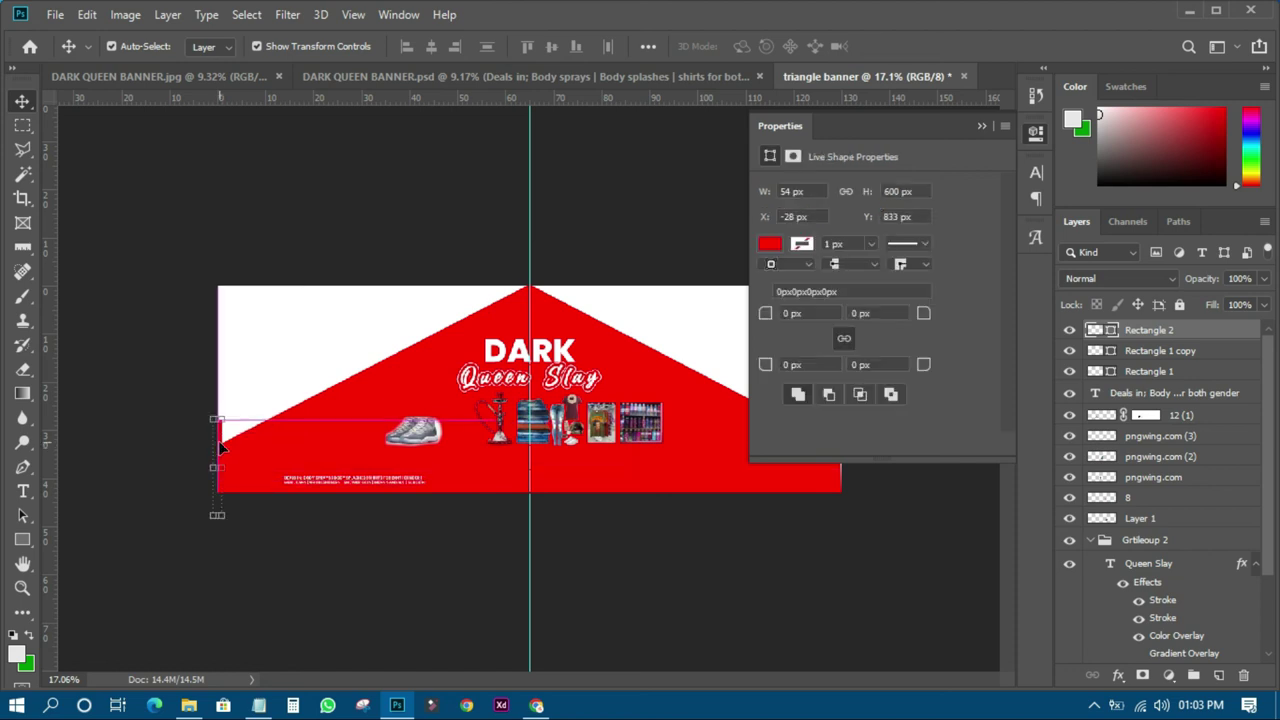
left_click(101, 495)
left_click(22, 467)
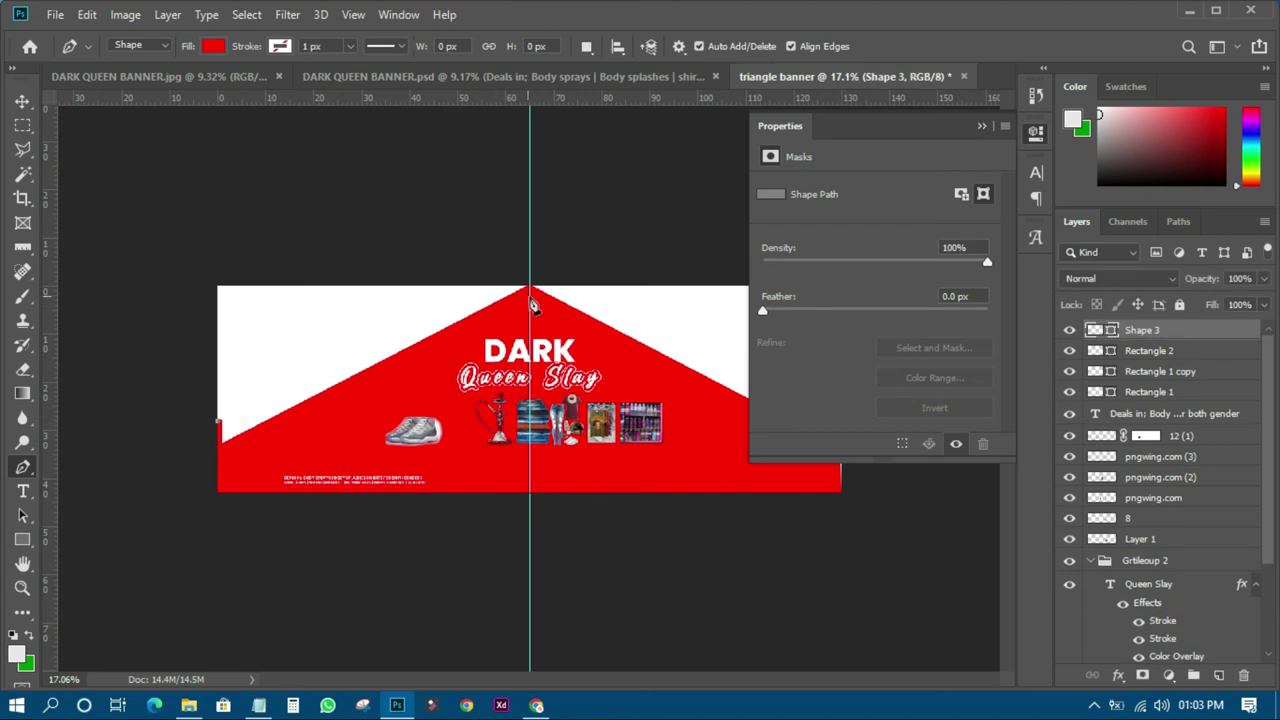
left_click(530, 288)
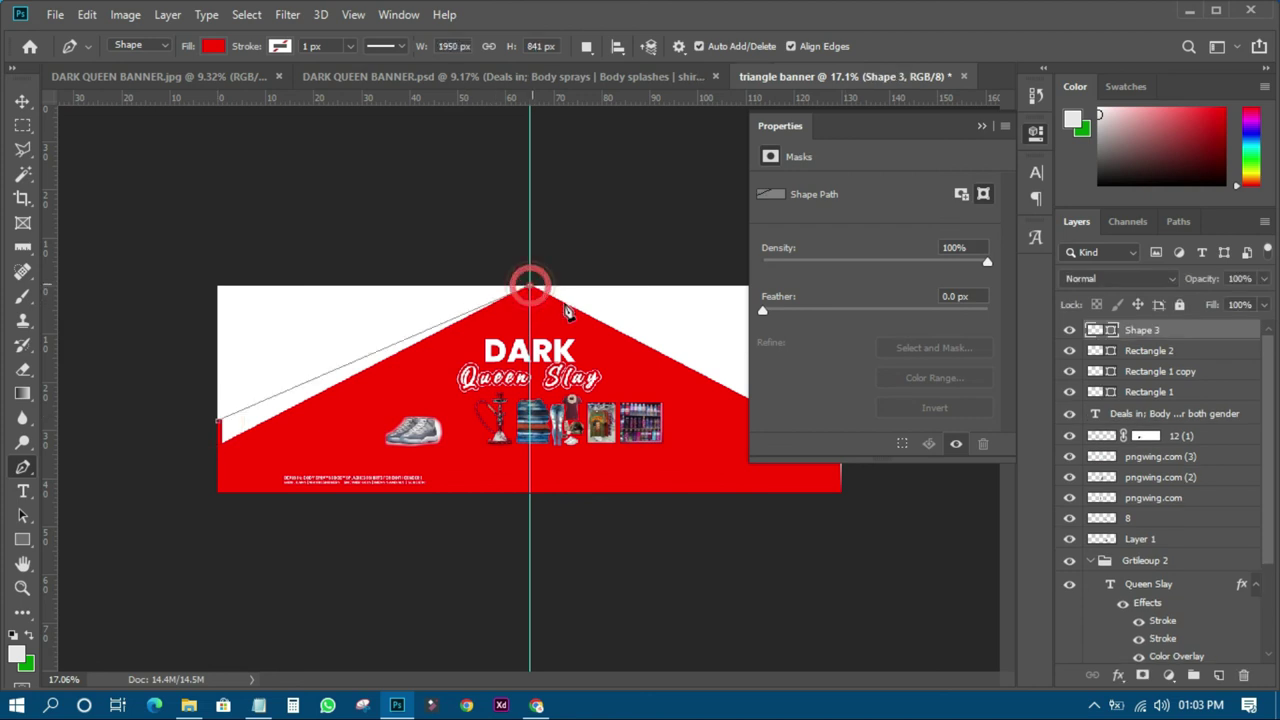
left_click(845, 458)
left_click(845, 494)
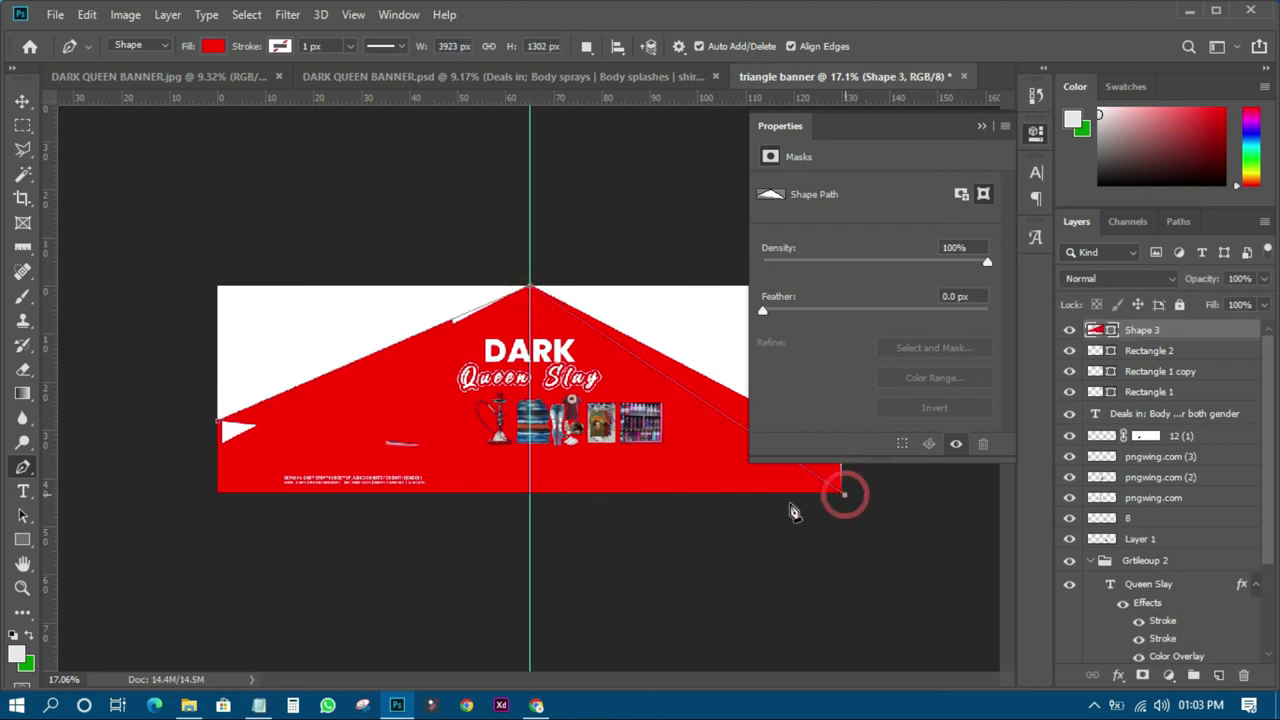
left_click(232, 505)
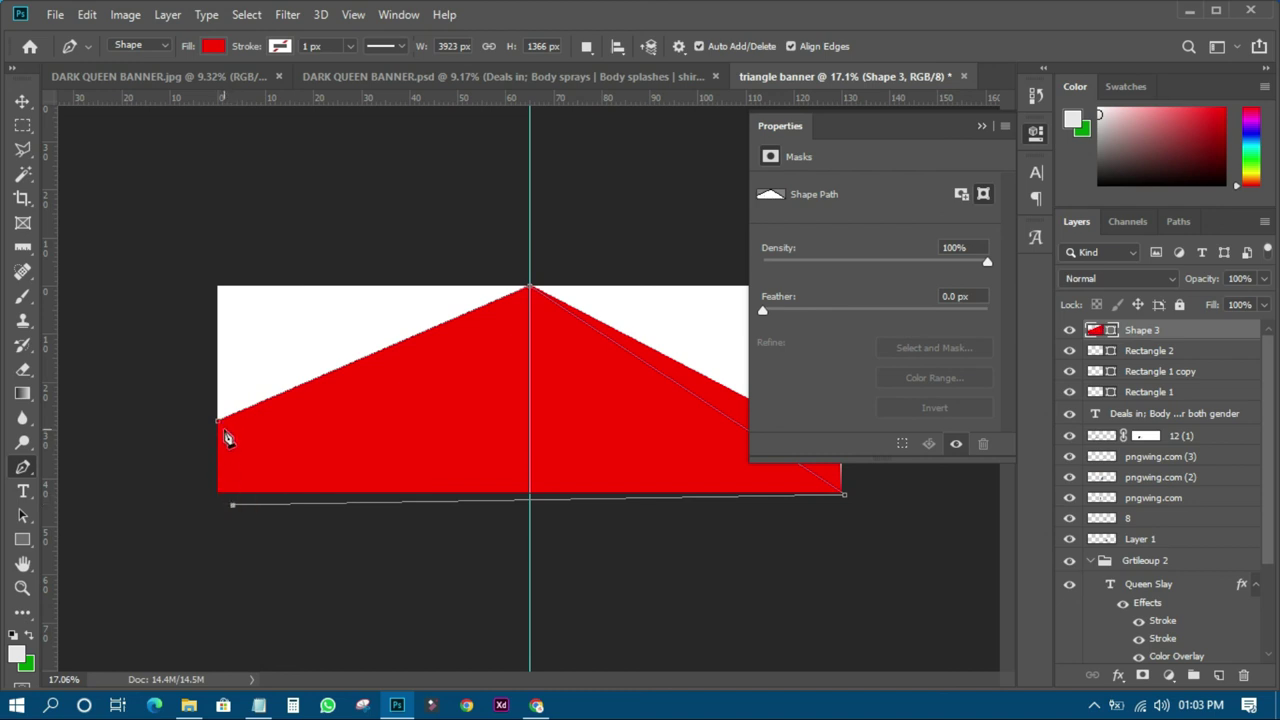
left_click(1035, 131)
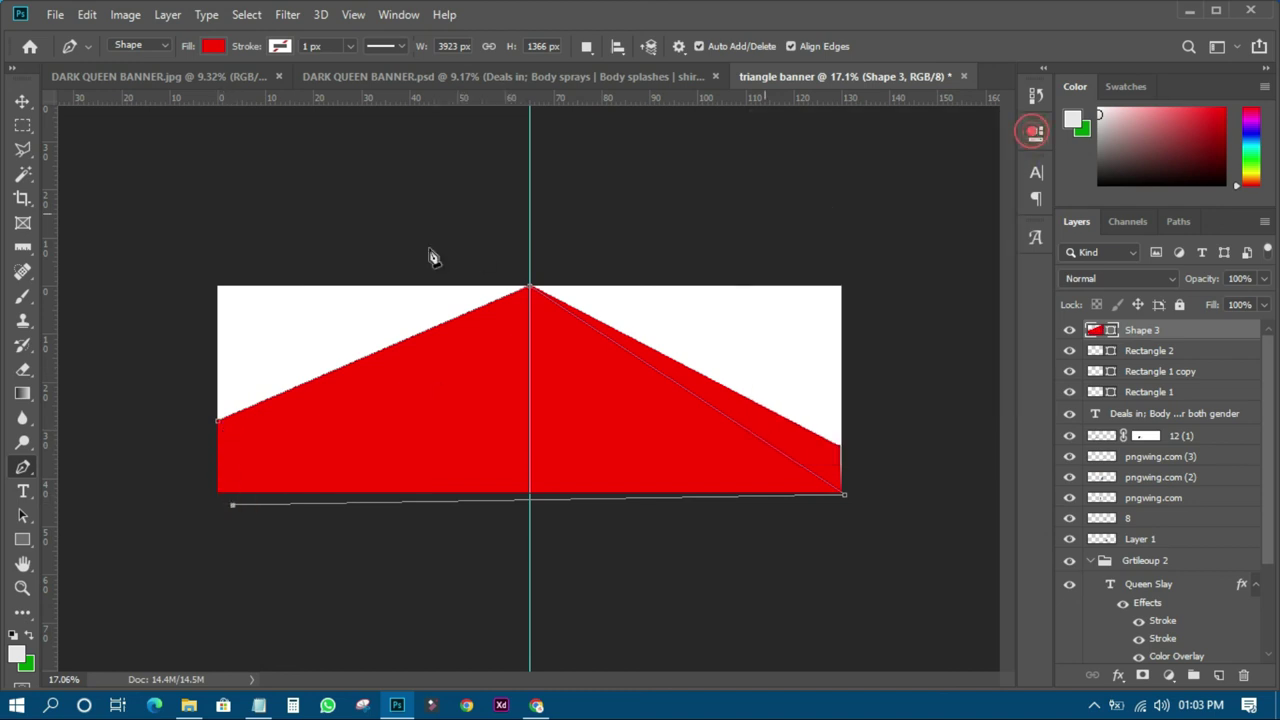
left_click(22, 101)
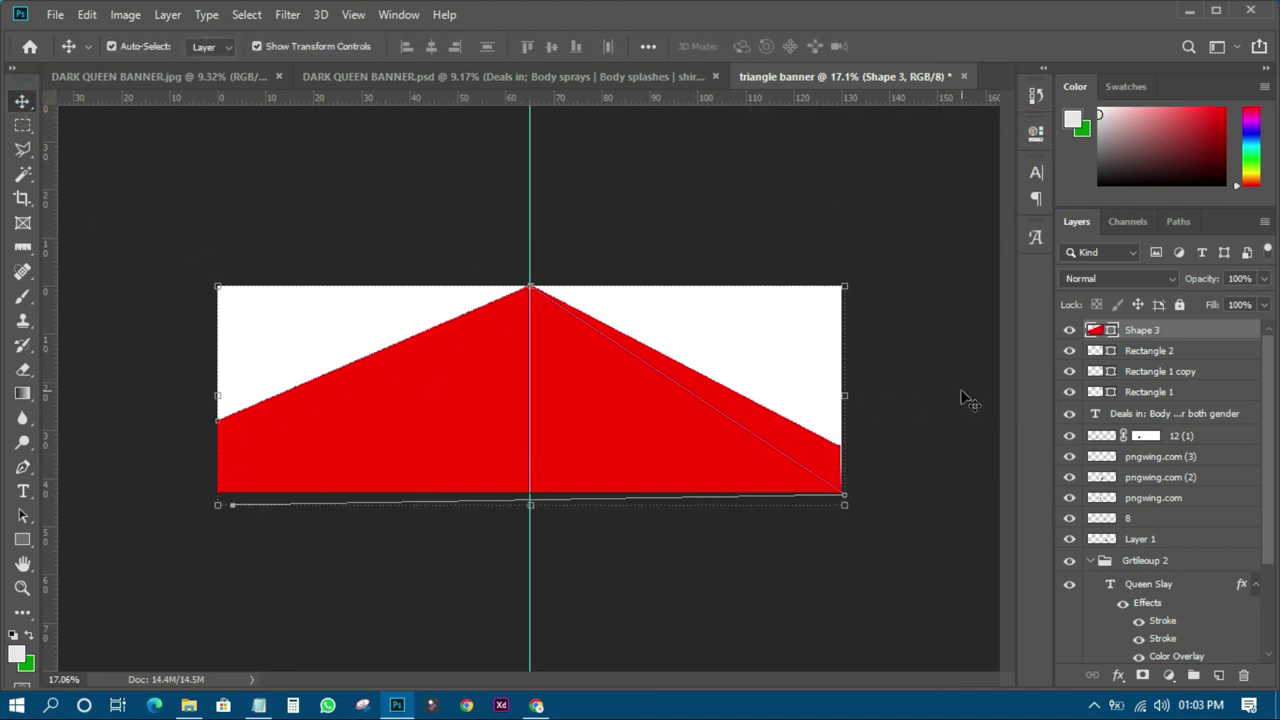
key("Delete")
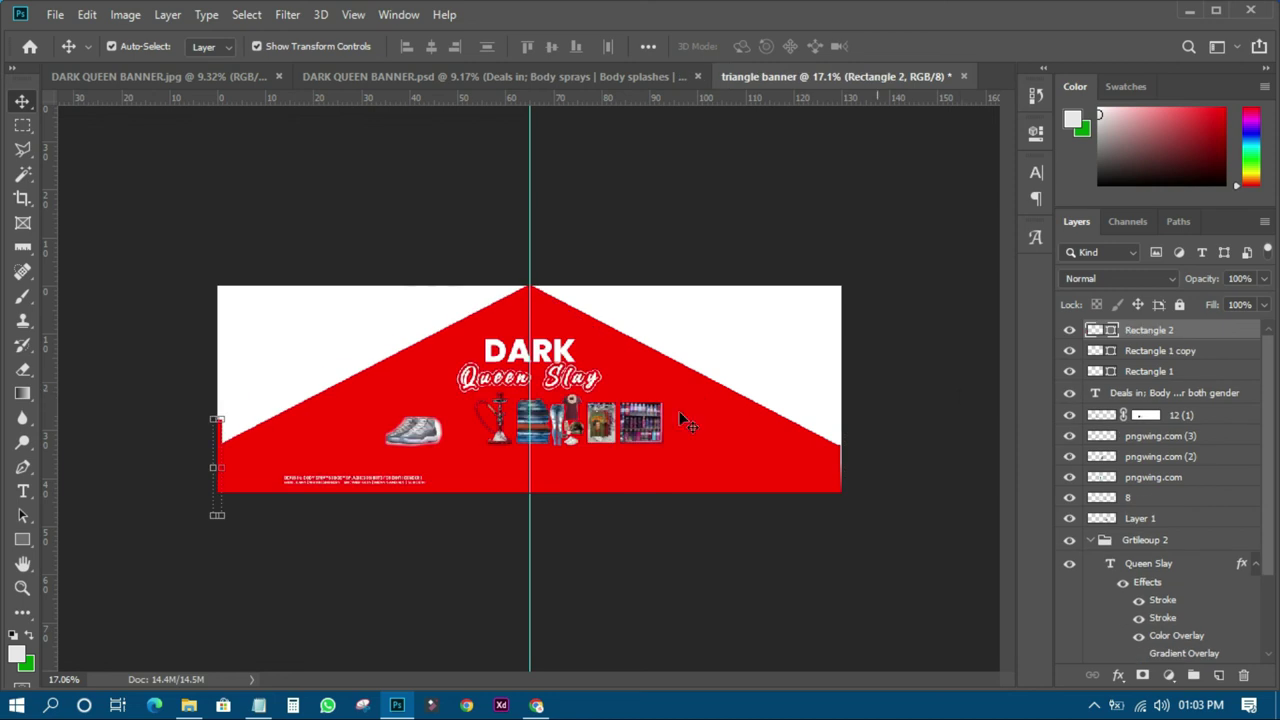
- Select the left-edge bar and delete Rectangle 2, Rectangle 1 copy and Rectangle 1 in turn
left_click(471, 238)
left_click(220, 425)
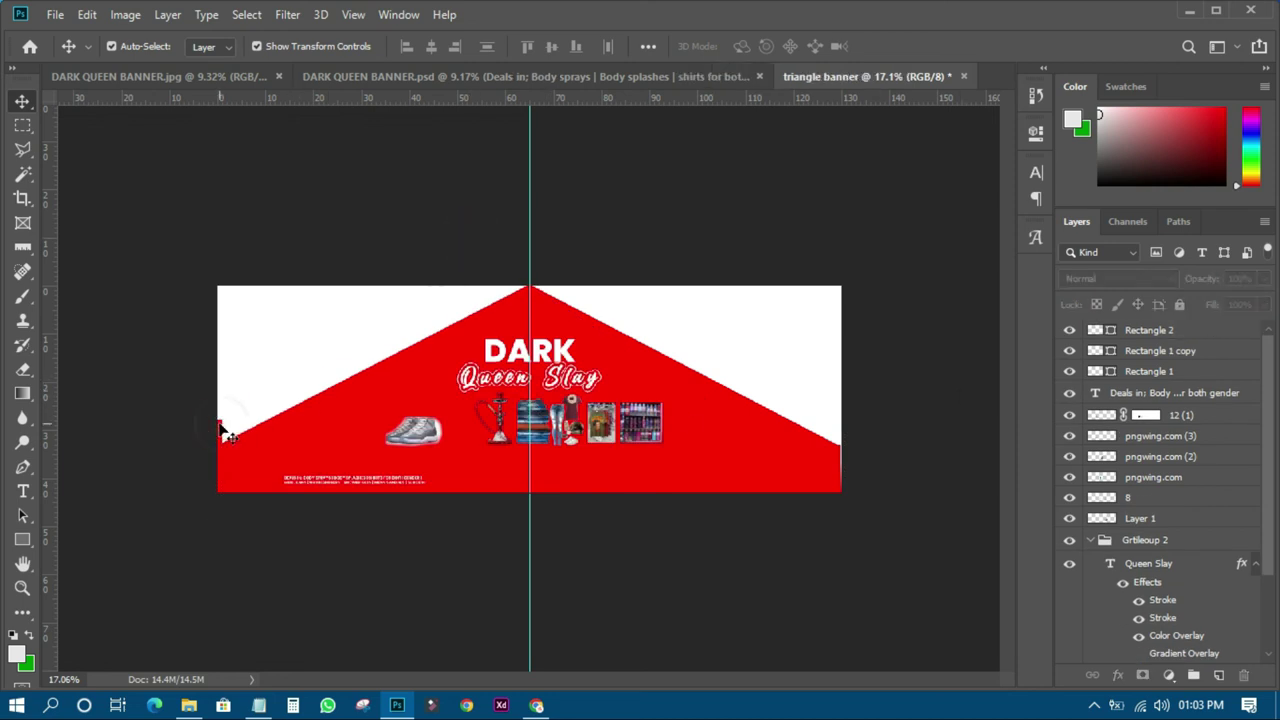
left_click(220, 425)
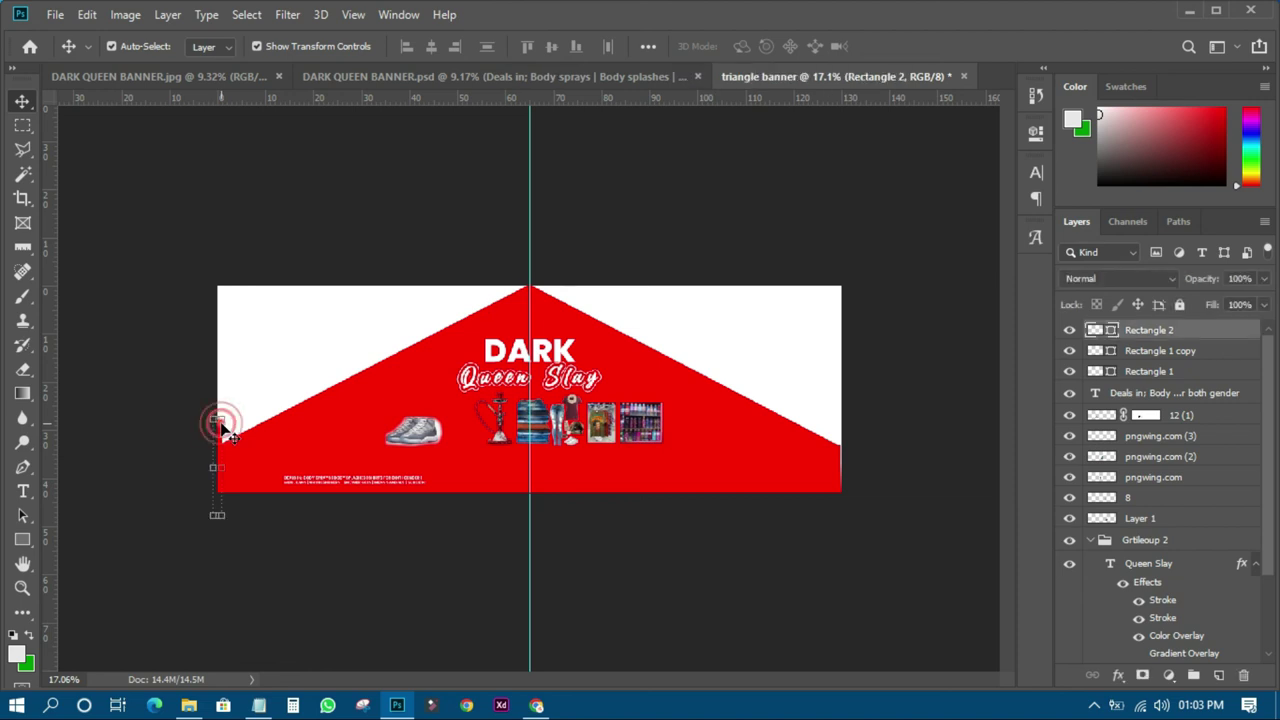
key("Delete")
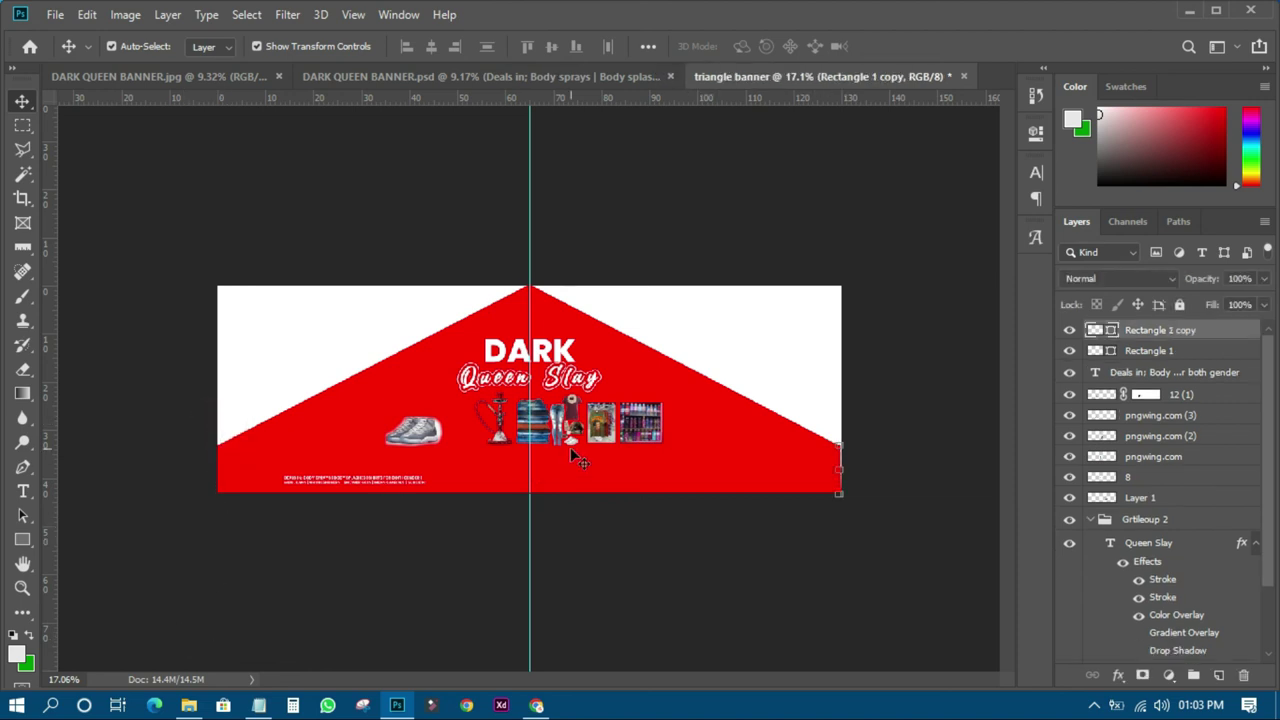
key("Delete")
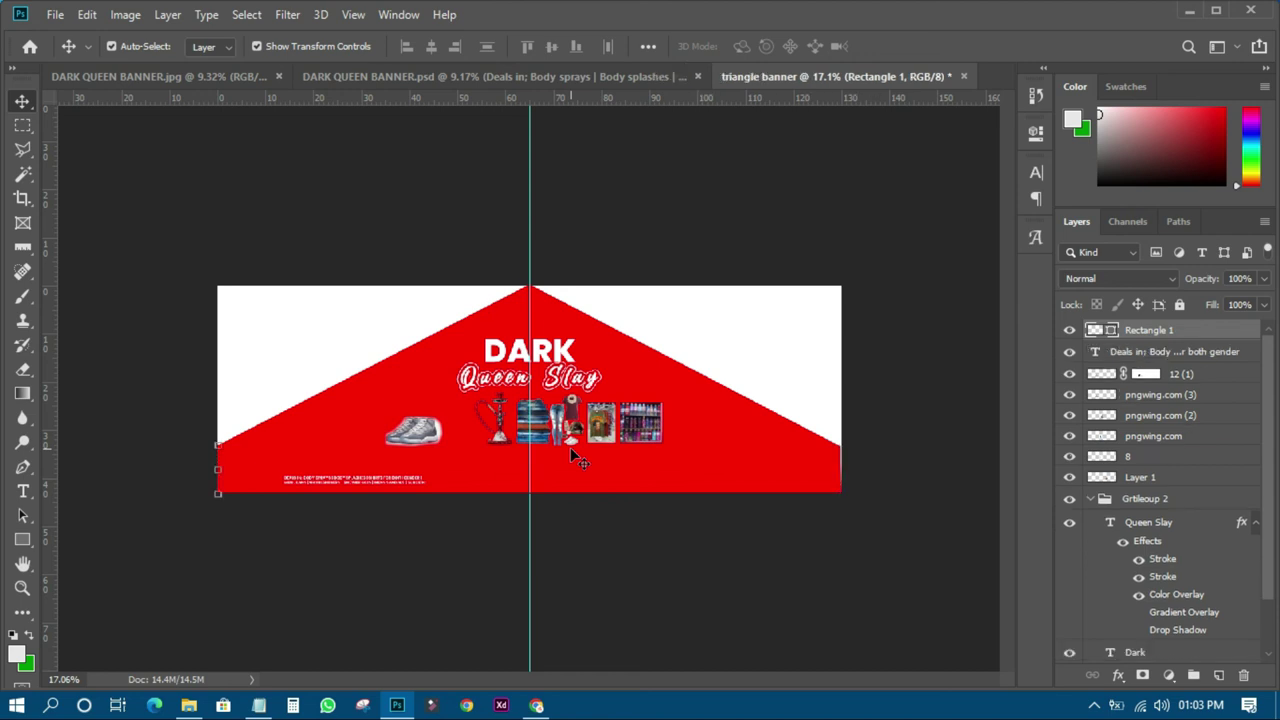
key("Delete")
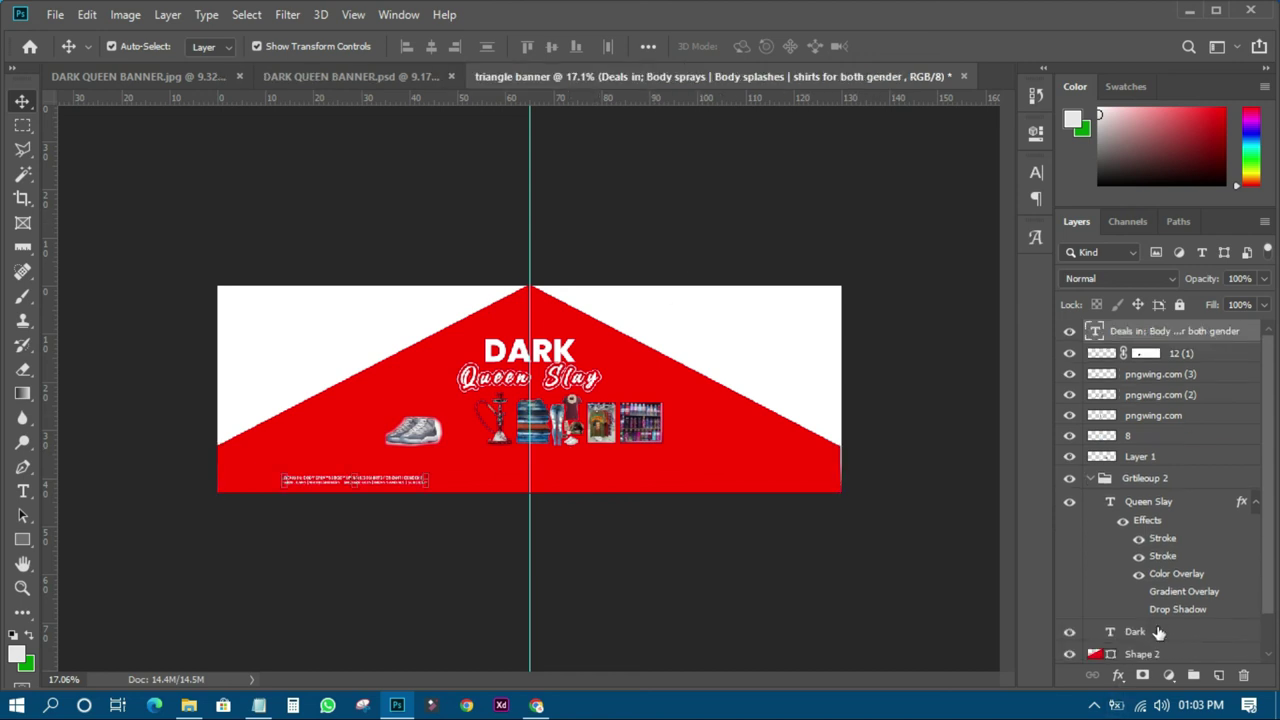
- Hide the Shape 1 layer and keep Shape 2 visible so the red triangle shows behind the title
scroll(1160, 500, "down", 1)
left_click(1069, 612)
left_click(1069, 633)
left_click(1069, 633)
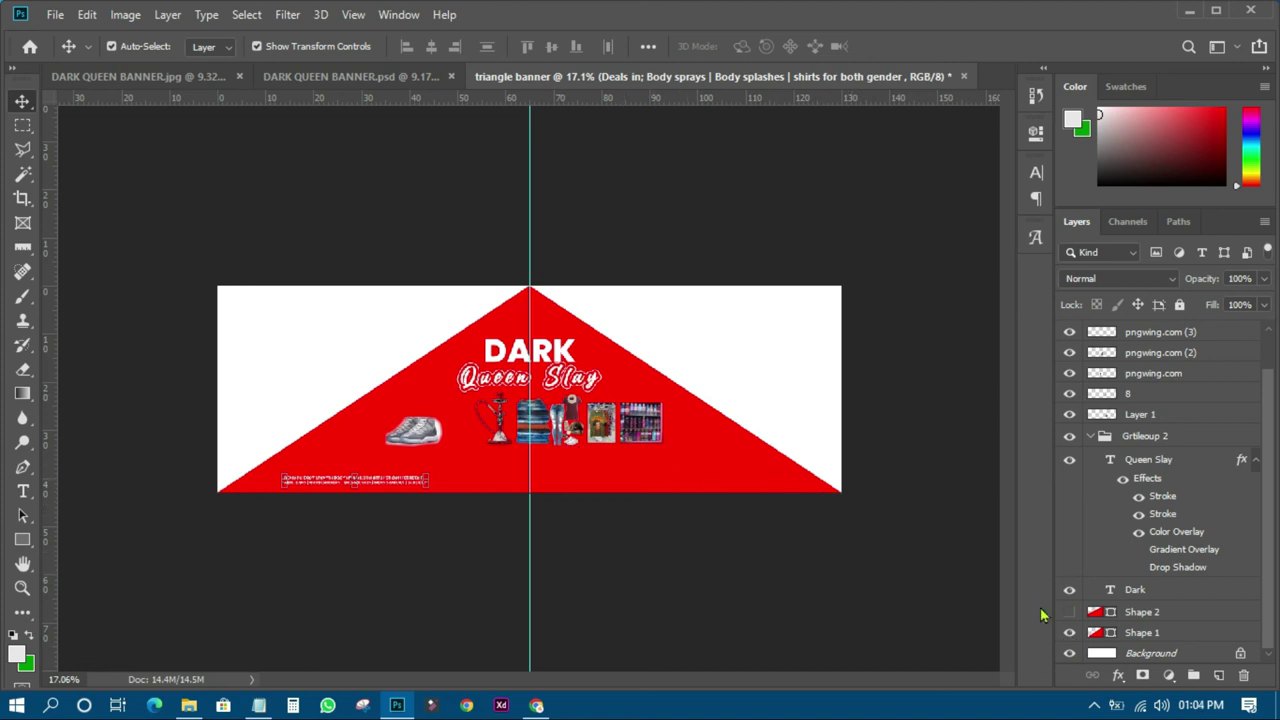
left_click(1069, 634)
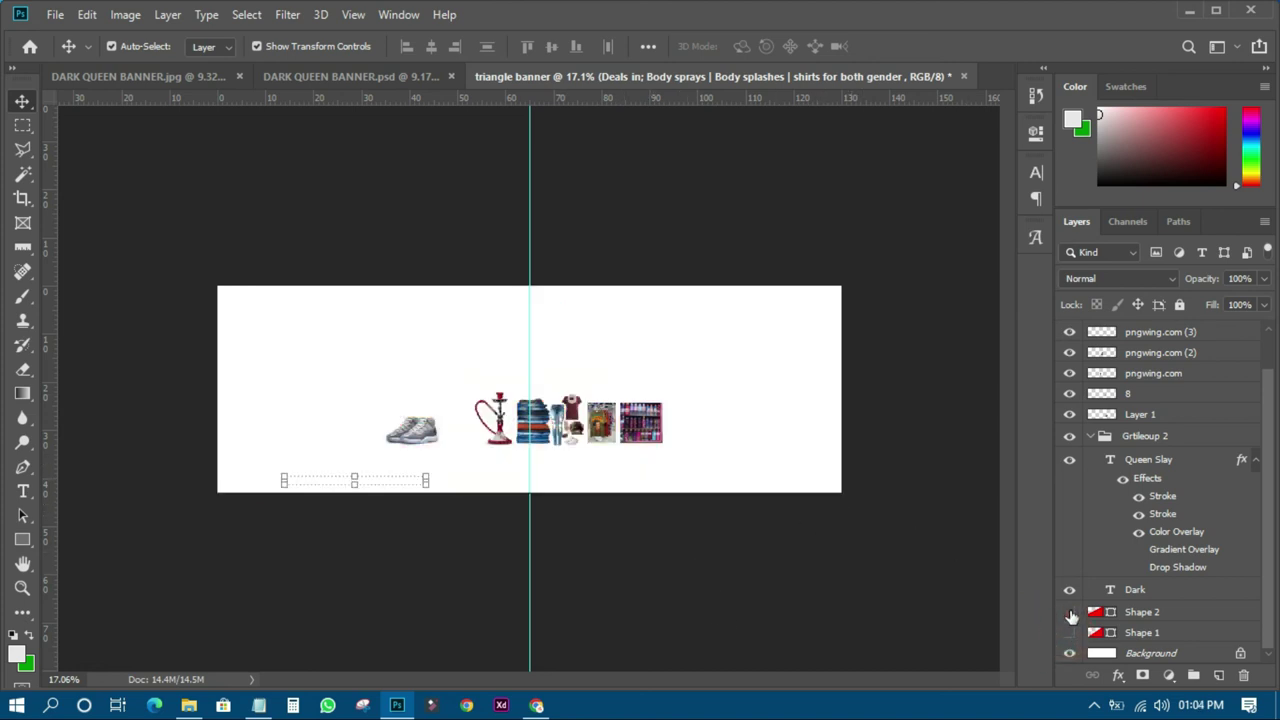
left_click(1069, 612)
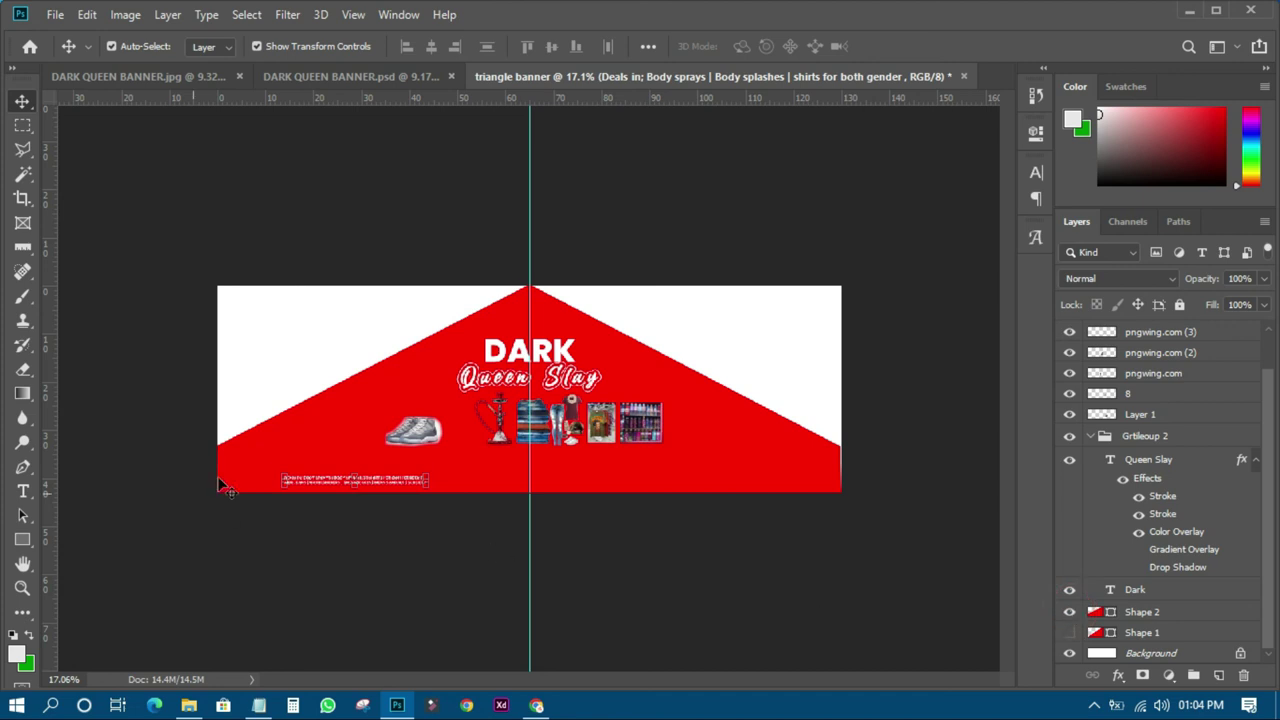